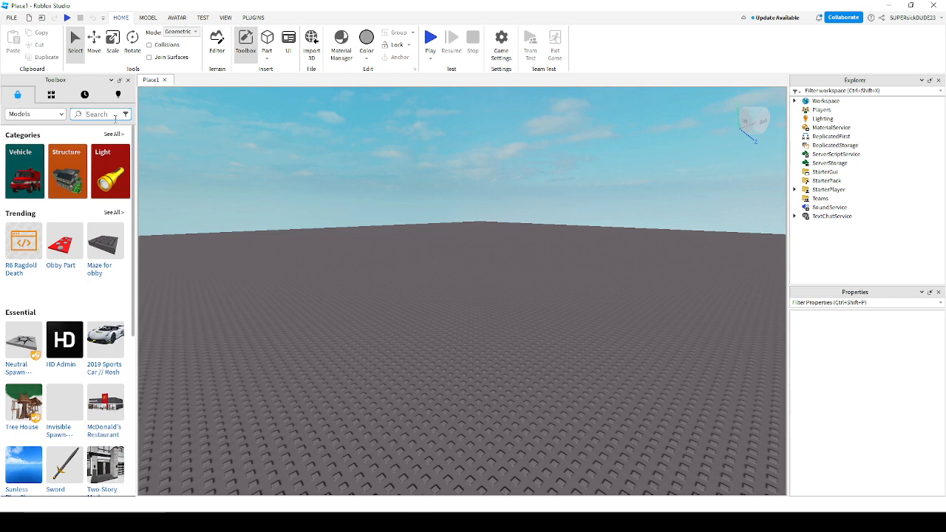
Search the Toolbox's plugins for "rigedit"
click(40, 115)
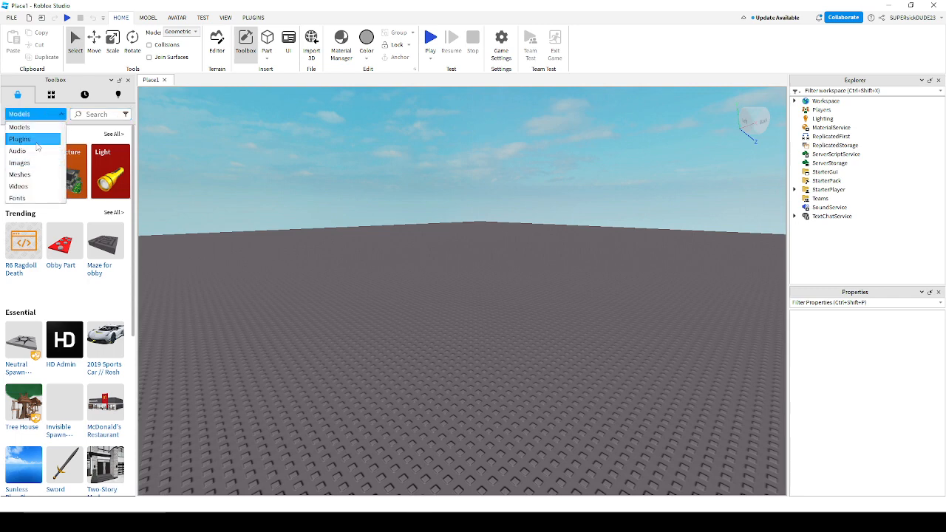
click(44, 136)
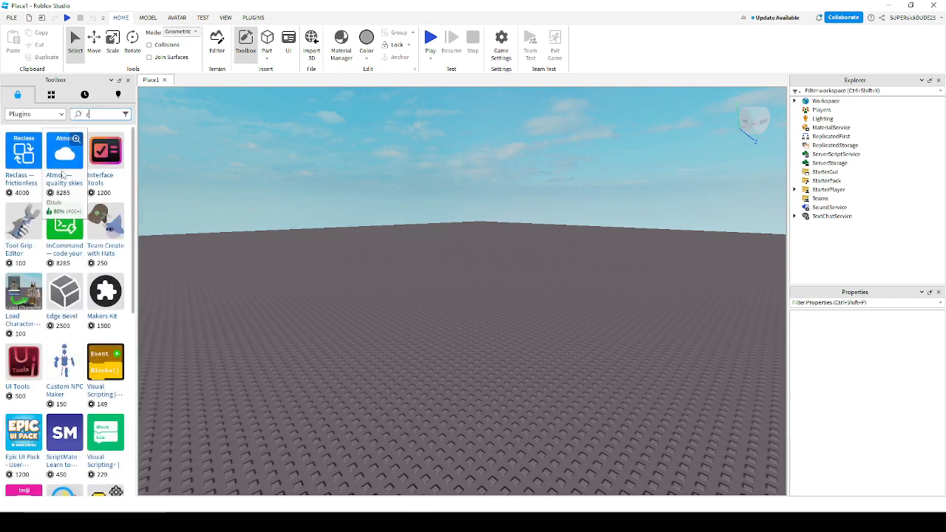
text(rigedit)
key(Return)
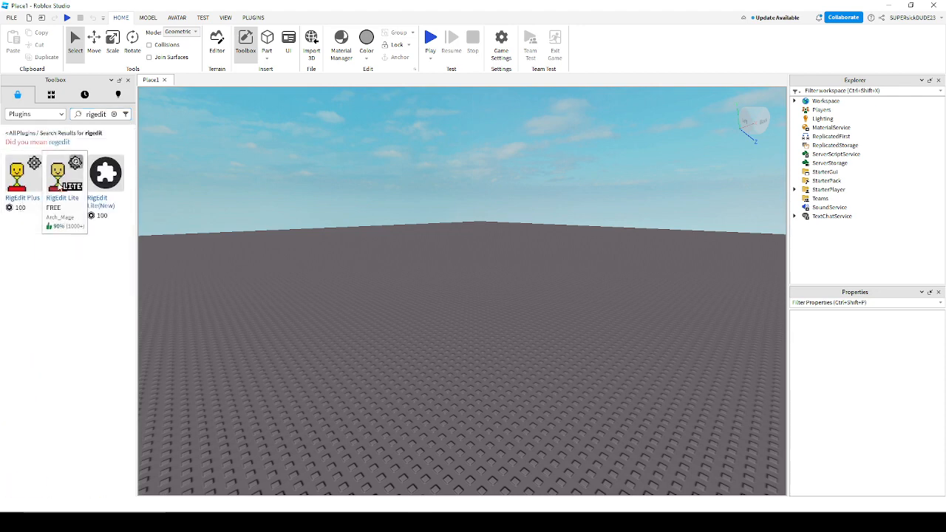
Install the free RigEdit Lite plugin and close its details
click(59, 188)
click(85, 469)
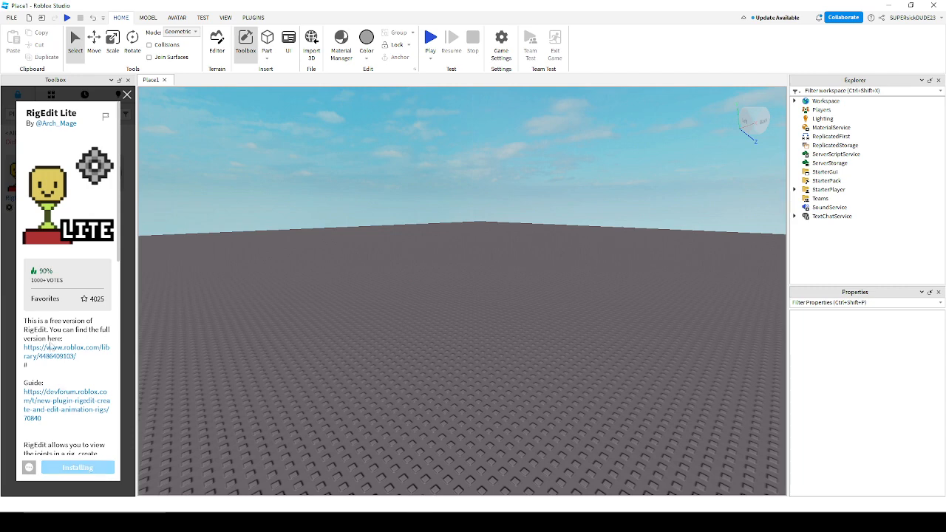
click(127, 96)
Search the Toolbox's models for "character changer" and insert Character Changer Morph onto the baseplate, accepting its included scripts
click(114, 115)
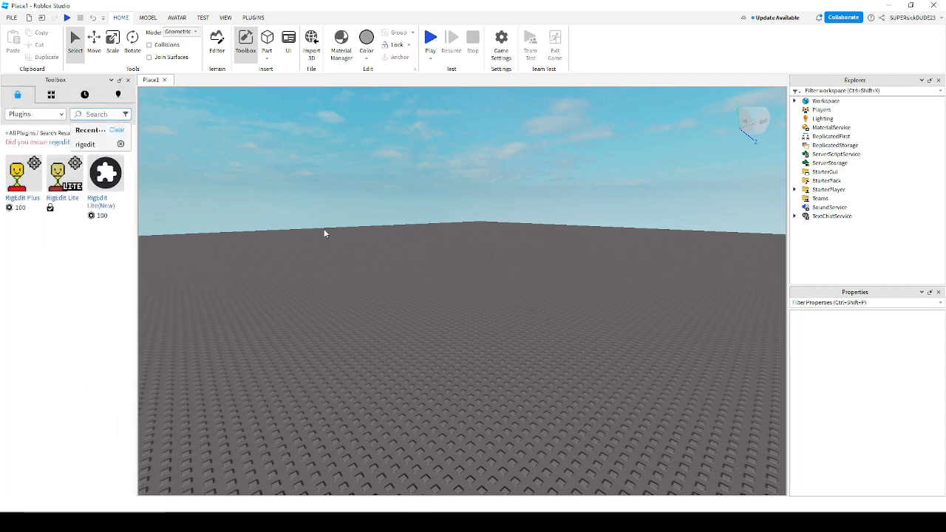
text(ch)
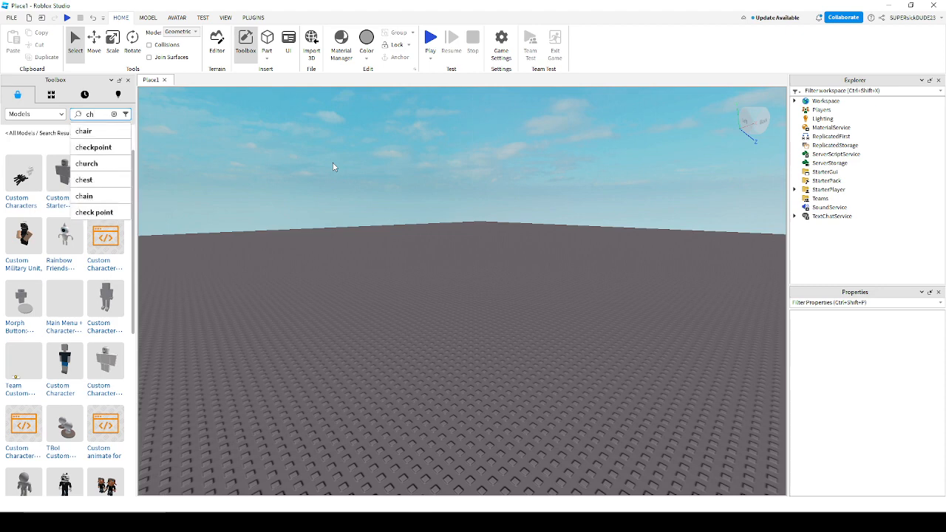
text(aracter)
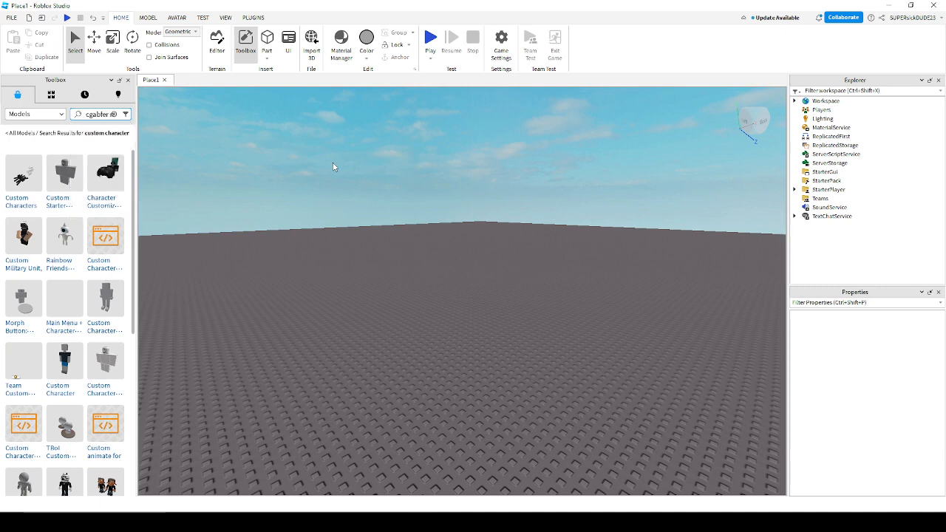
text( cgabferhab)
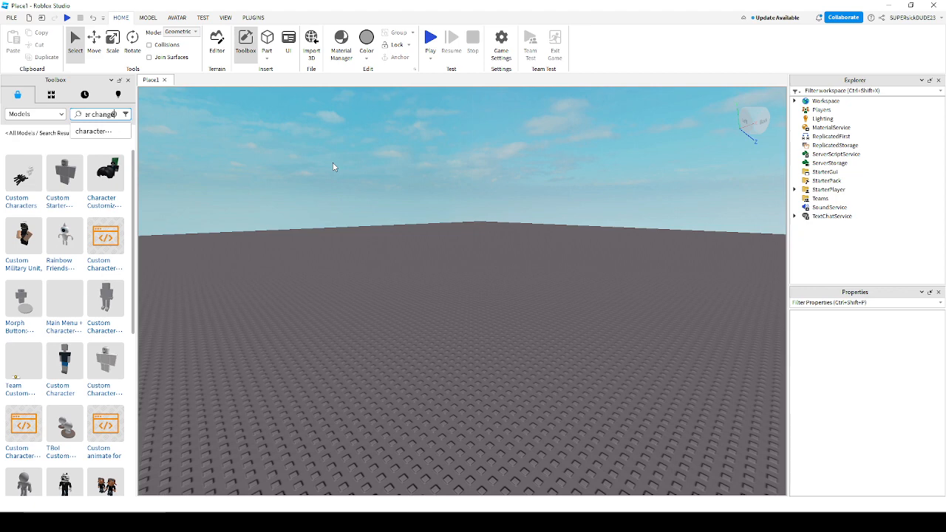
key(Return)
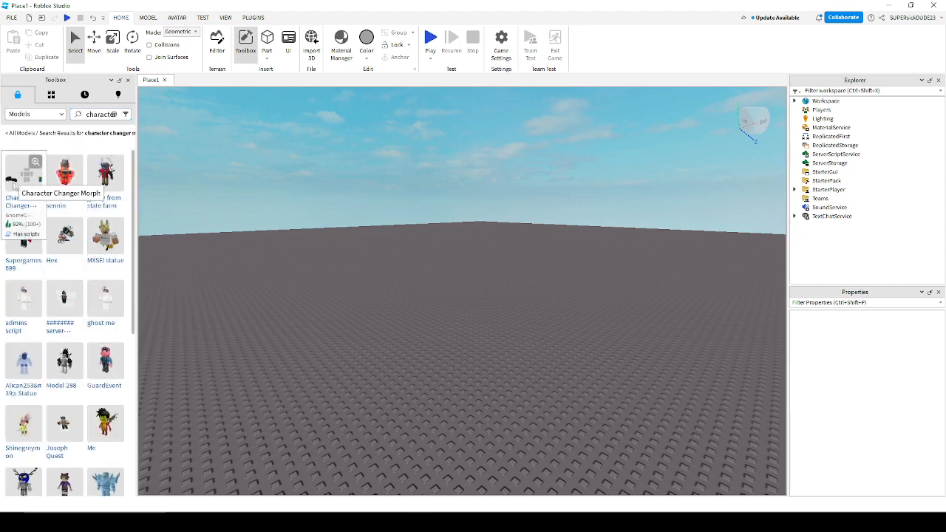
drag(18, 187, 489, 359)
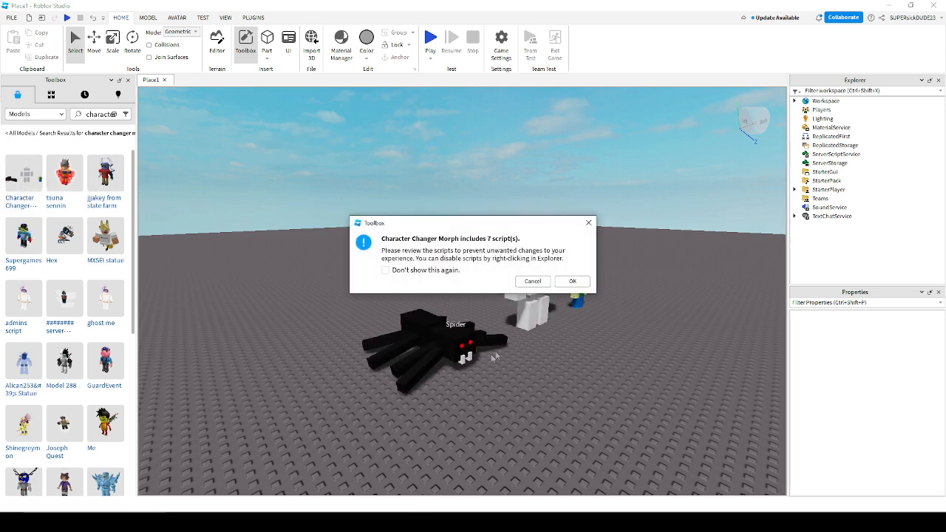
click(582, 283)
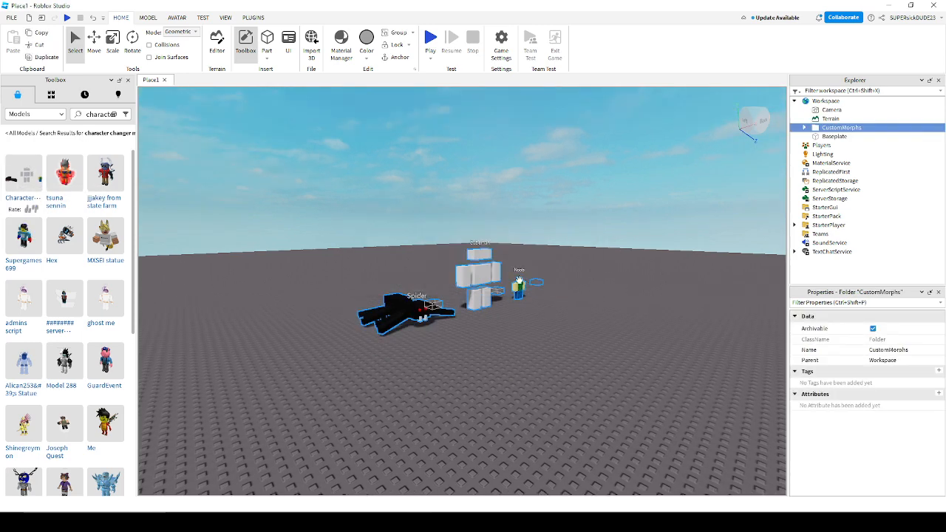
Add a folder to the Workspace and name it "scripts"
right_click(813, 102)
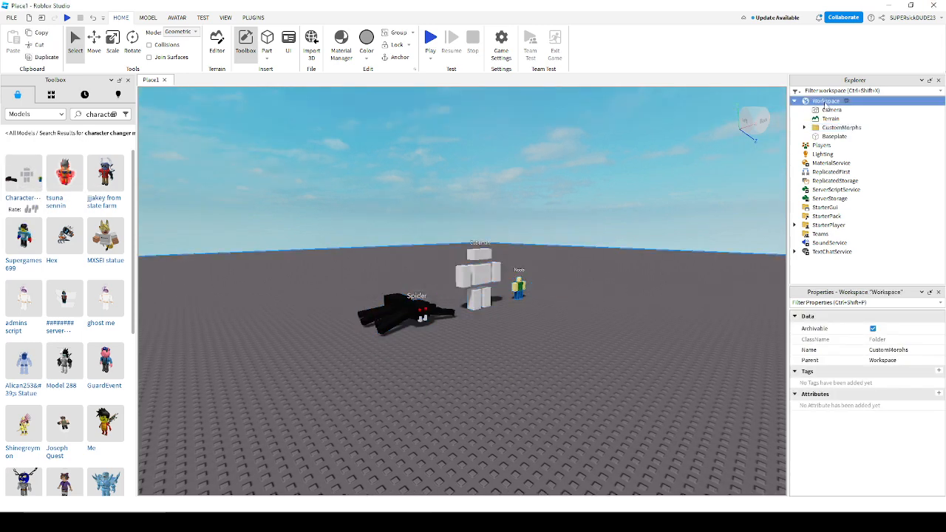
click(721, 161)
right_click(812, 96)
click(745, 120)
click(849, 101)
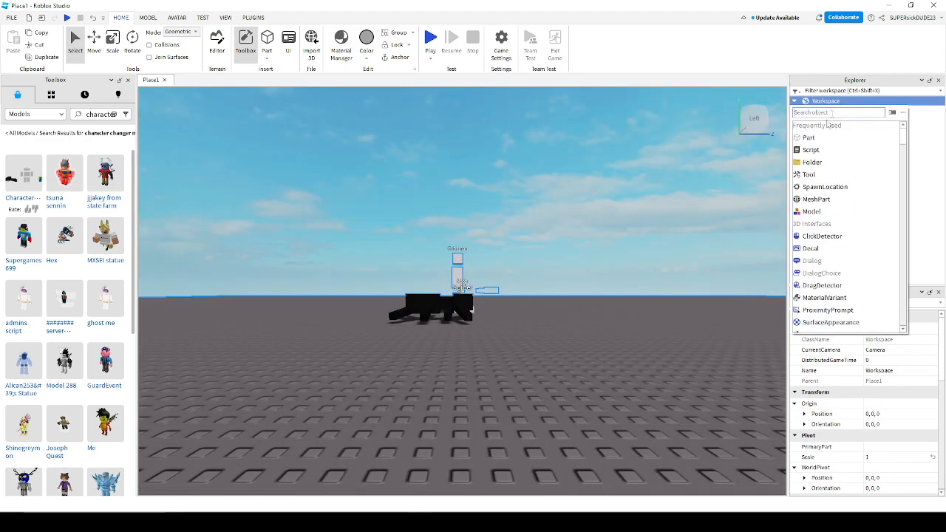
click(817, 162)
click(829, 138)
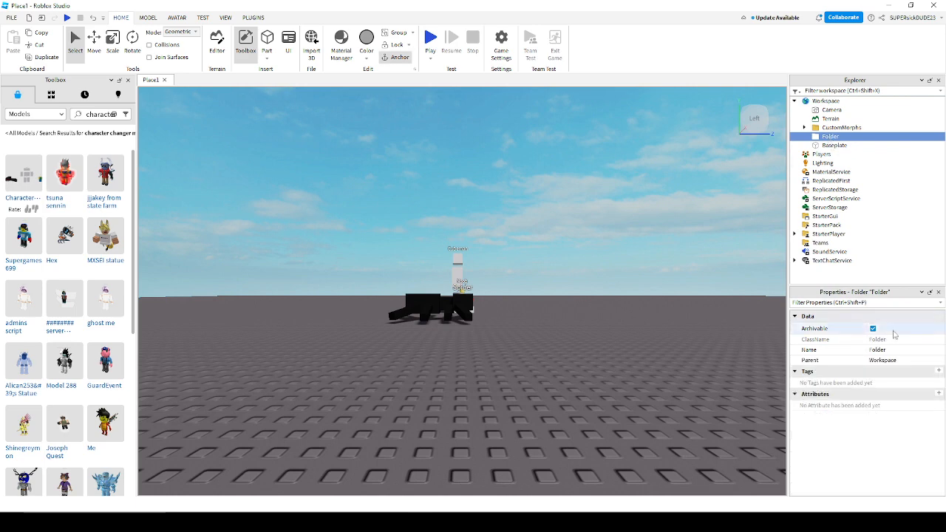
click(889, 350)
text(scripts)
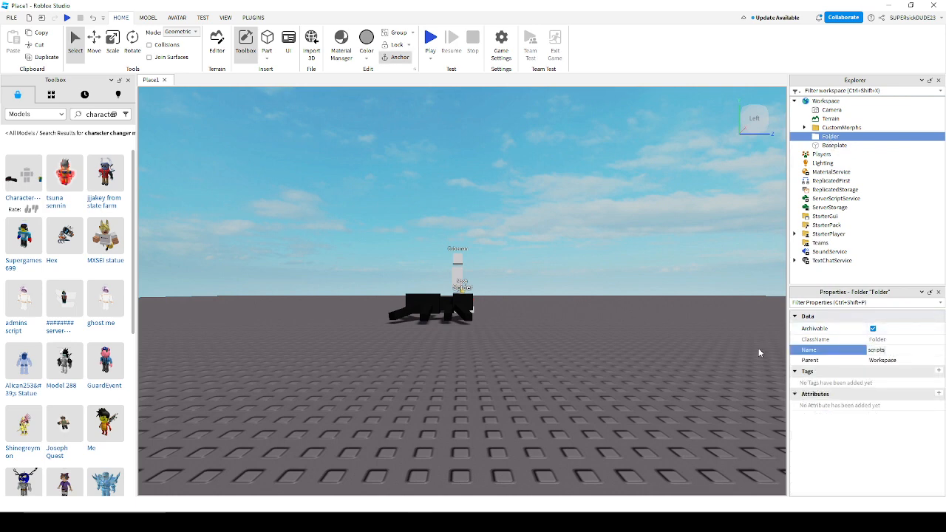
key(Return)
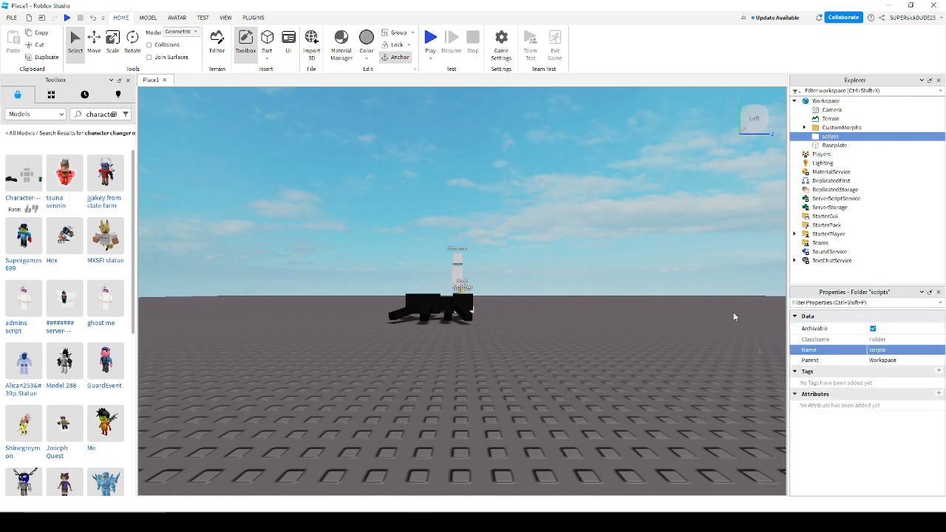
Move MorphScript and Prompt from CubeMorph in the CustomMorphs folder into the scripts folder
click(804, 127)
middle_drag(694, 222, 564, 312)
right_drag(563, 311, 784, 182)
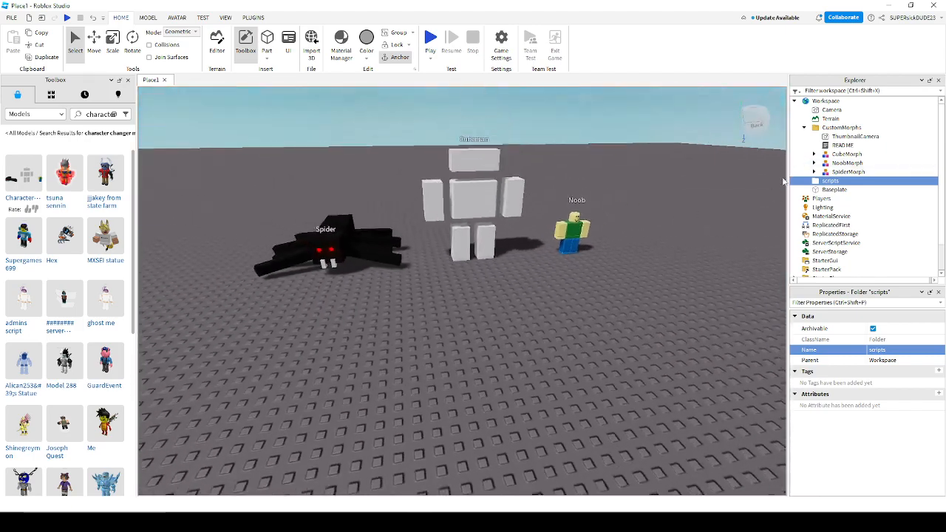
scroll(783, 181, down, 1)
click(813, 154)
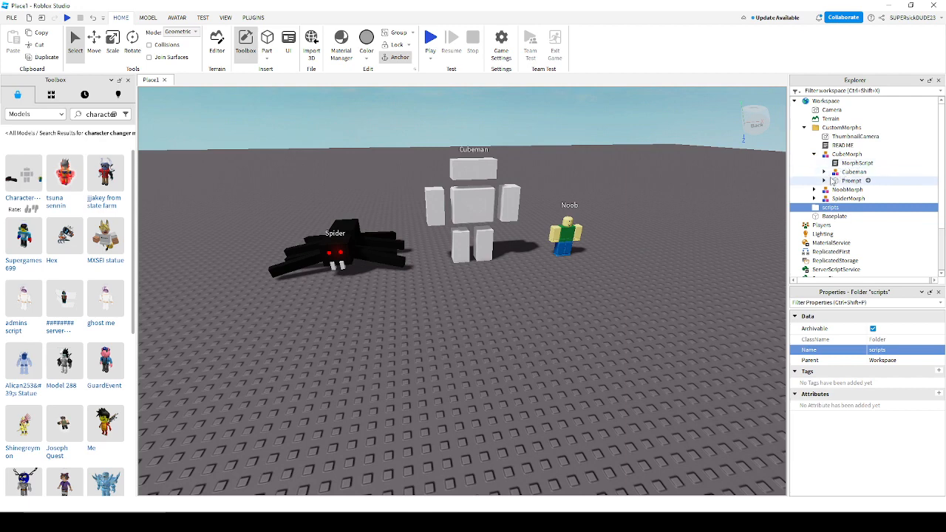
drag(845, 164, 832, 198)
click(876, 172)
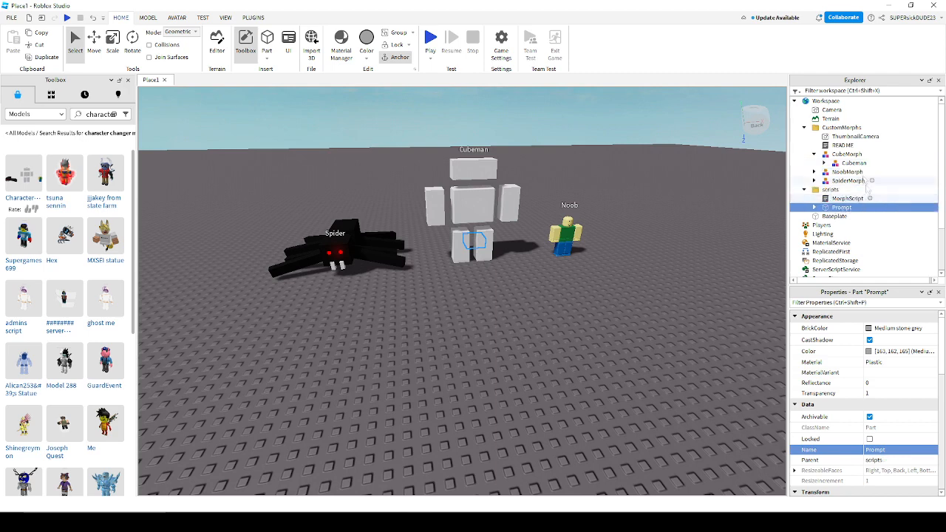
Delete the CustomMorphs folder with the remaining sample morphs
click(841, 127)
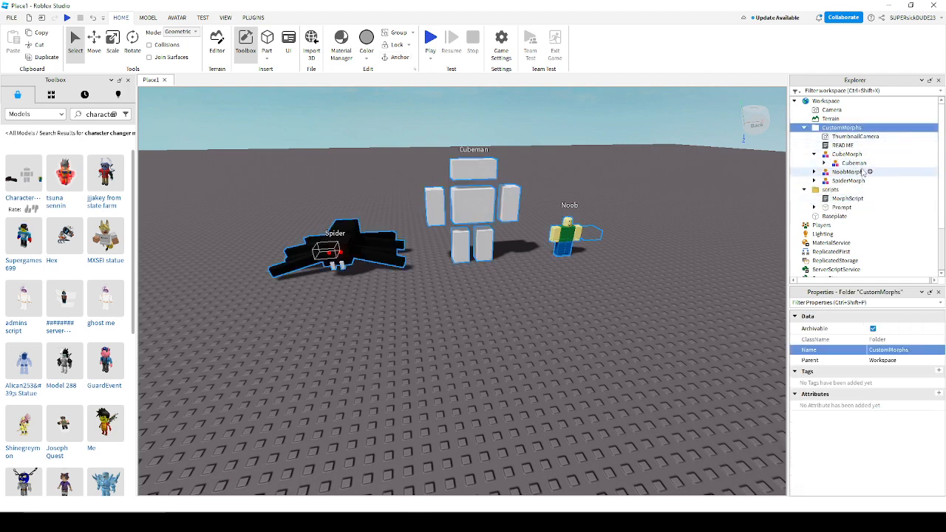
key(Delete)
right_drag(636, 247, 624, 245)
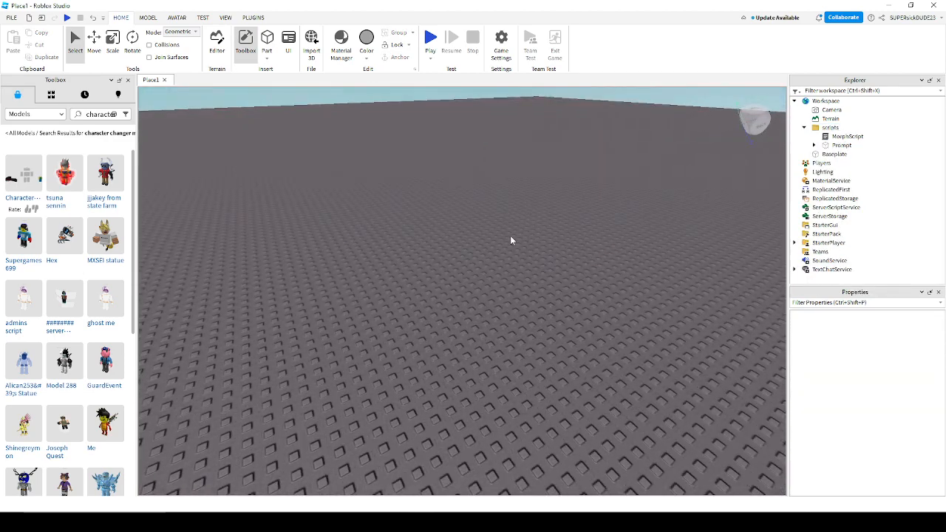
Examine the contents of the Prompt part inside the scripts folder
click(836, 145)
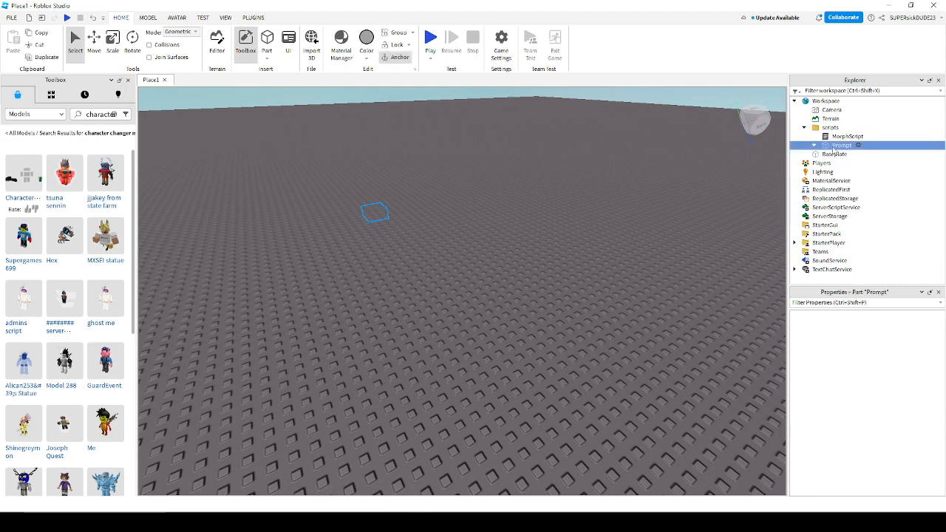
click(814, 145)
click(863, 154)
click(841, 145)
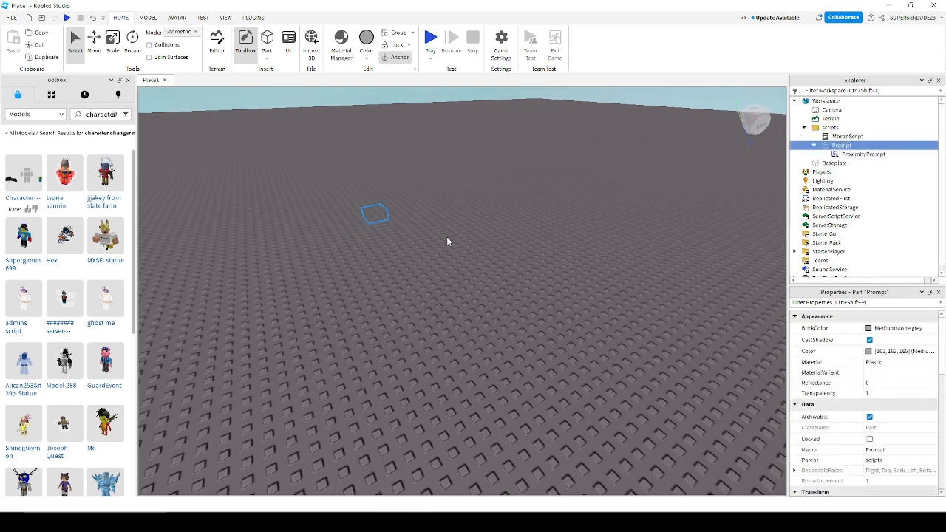
click(502, 222)
Insert a block part, duplicate it, and scale the copy narrower and taller as a leg beside the original
right_drag(503, 222, 537, 206)
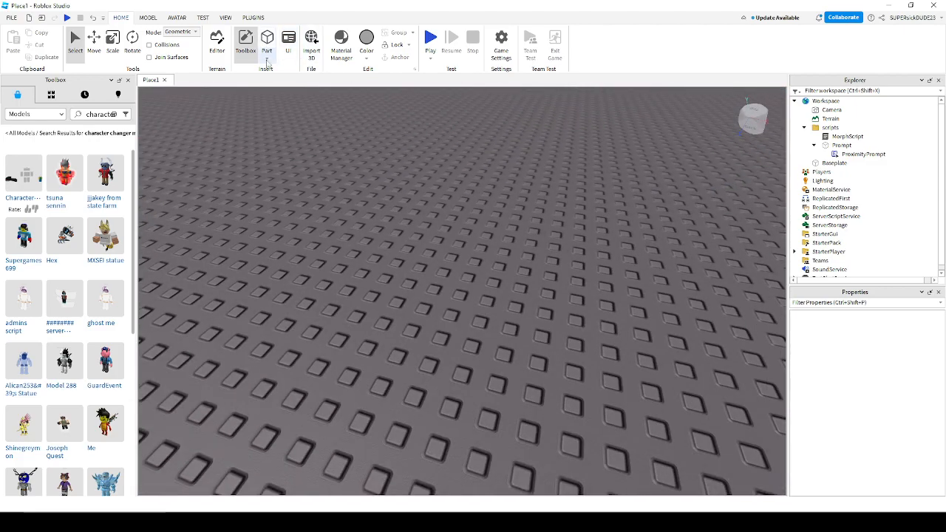
click(267, 46)
key(ctrl+d)
drag(432, 263, 414, 347)
key(ctrl+3)
drag(495, 349, 422, 338)
drag(376, 306, 359, 257)
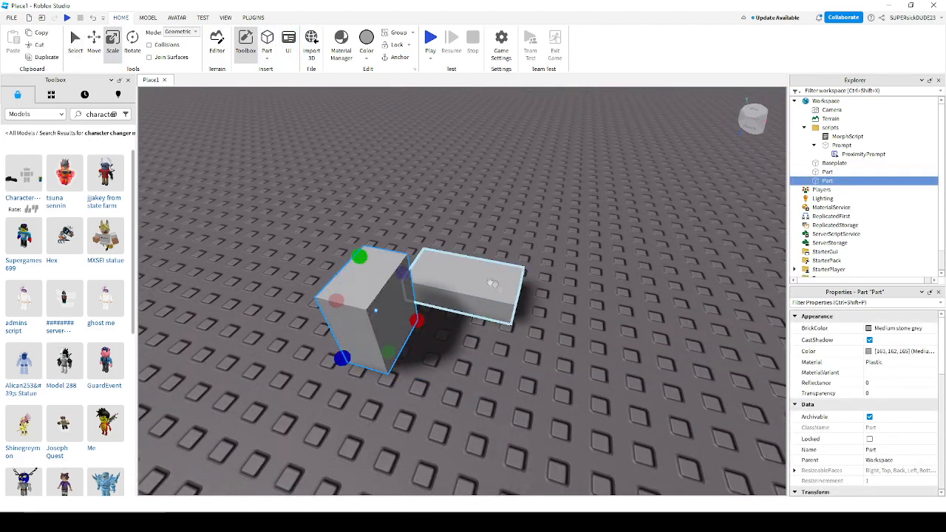
Reposition the original block and scale it narrower and taller to match the first leg
drag(492, 284, 490, 314)
drag(518, 324, 460, 322)
drag(428, 285, 430, 235)
Paste a copy of the leg block and position it with the other two as a third lower-body block
key(ctrl+c)
key(ctrl+v)
drag(433, 263, 487, 413)
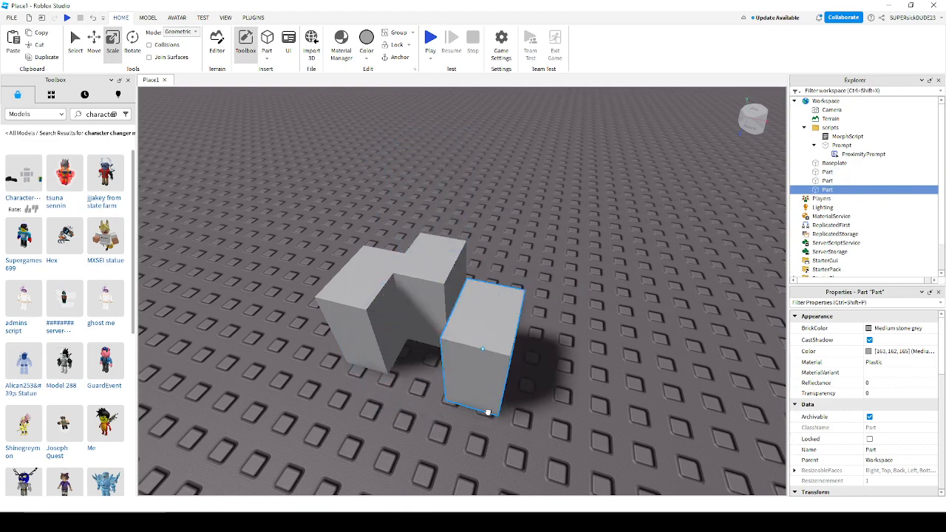
click(437, 303)
click(517, 418)
right_drag(517, 417, 484, 414)
drag(568, 373, 548, 350)
drag(452, 340, 456, 357)
click(555, 332)
right_drag(555, 333, 518, 318)
click(477, 288)
drag(414, 347, 419, 287)
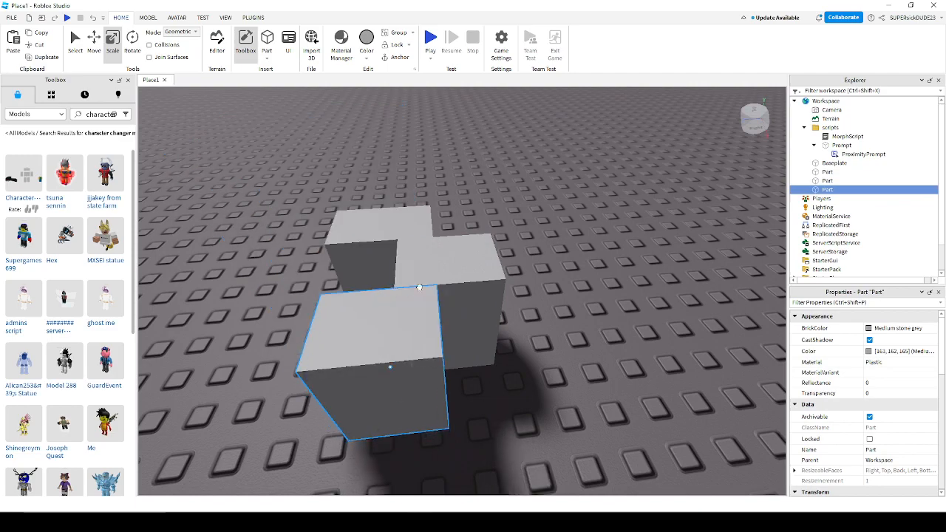
Paste another copy of the block above the legs and widen it into a torso
right_drag(419, 287, 517, 288)
click(545, 274)
scroll(518, 255, up, 3)
key(ctrl+v)
right_drag(503, 247, 465, 222)
scroll(466, 222, down, 3)
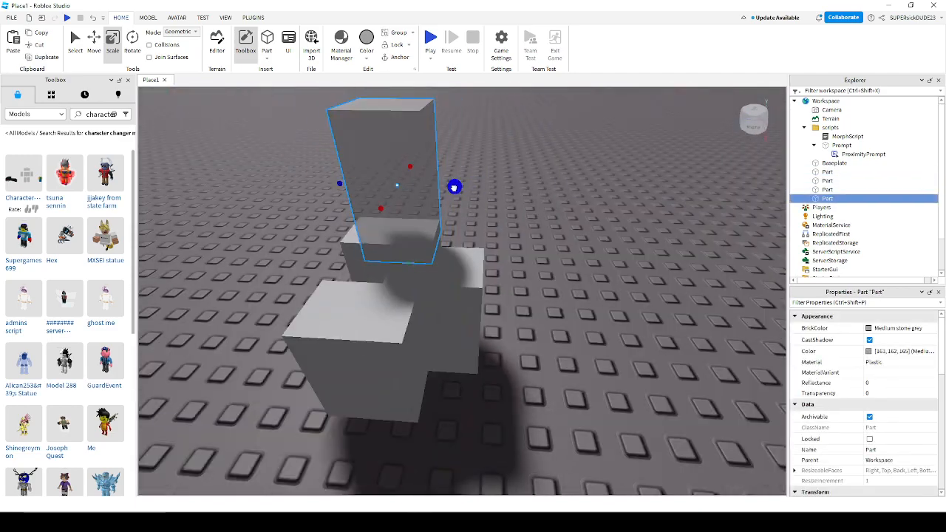
drag(455, 187, 489, 188)
right_drag(489, 189, 449, 189)
drag(450, 190, 513, 238)
right_drag(513, 238, 601, 244)
click(601, 244)
Duplicate the torso block on top of itself and narrow the copy from both sides into a slim upright part
scroll(600, 244, up, 3)
click(505, 228)
scroll(550, 257, down, 3)
key(ctrl+d)
scroll(557, 282, up, 3)
right_drag(556, 282, 535, 240)
drag(378, 200, 430, 200)
drag(559, 200, 507, 199)
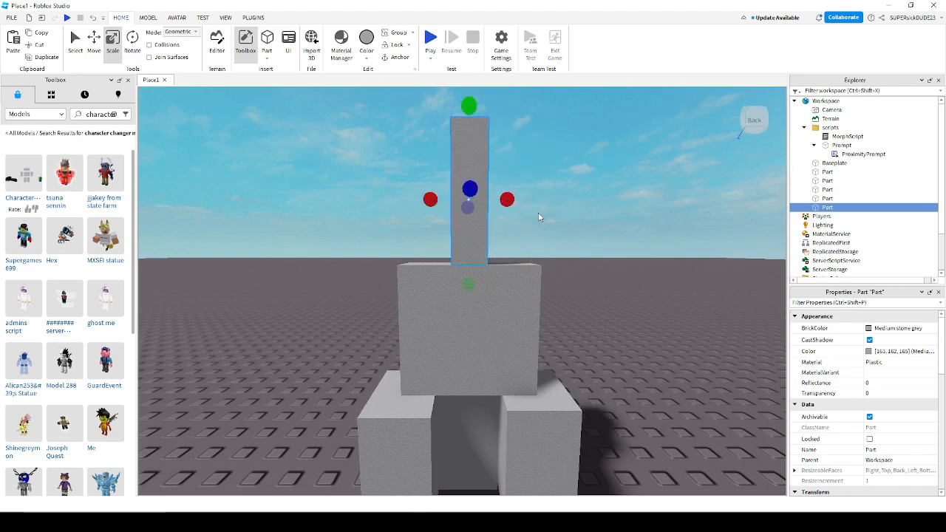
Duplicate the slim upright part, place the copy against the torso's side as an arm, and shorten it
right_drag(539, 217, 473, 222)
scroll(517, 222, down, 3)
key(ctrl+d)
drag(481, 241, 517, 343)
drag(513, 229, 513, 261)
Duplicate the arm and place the copy on the opposite side of the torso
key(ctrl+d)
right_drag(596, 297, 411, 343)
scroll(369, 320, down, 3)
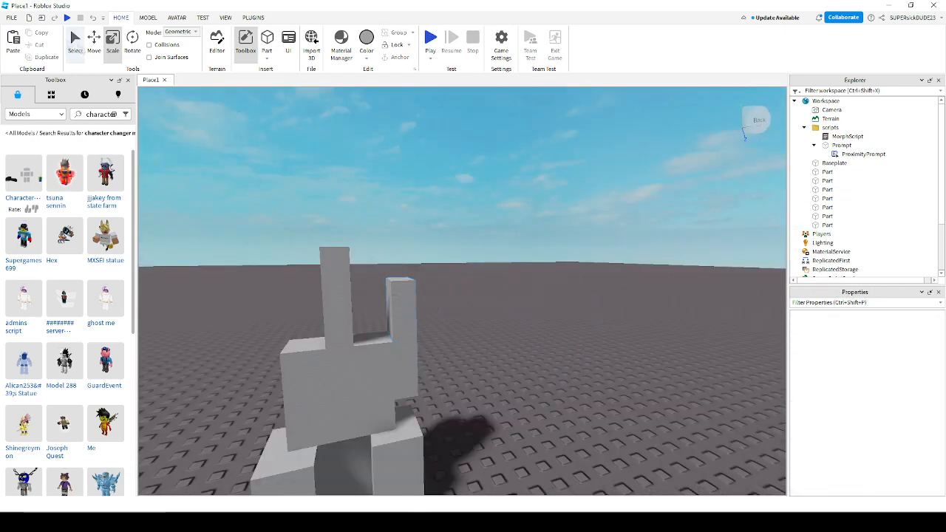
click(75, 42)
right_drag(388, 264, 463, 294)
drag(489, 345, 530, 289)
key(ctrl+z)
right_drag(585, 312, 527, 326)
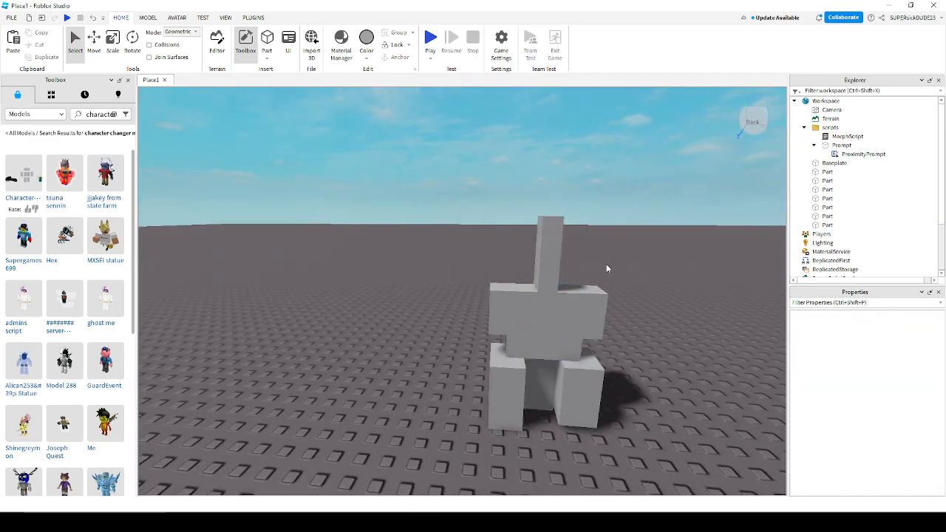
Turn on the Locked property for the slim upright part on top of the torso
right_drag(606, 270, 606, 267)
click(440, 190)
click(564, 309)
click(437, 196)
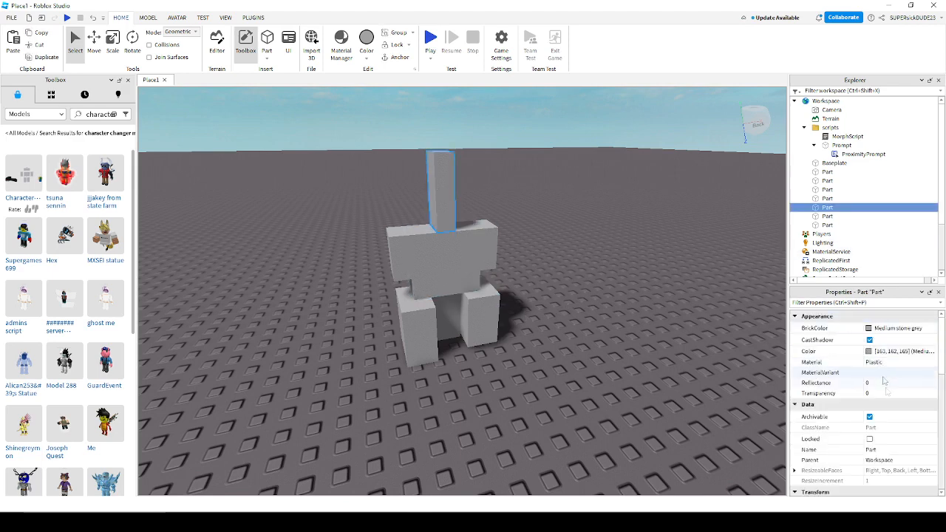
click(813, 460)
right_click(595, 362)
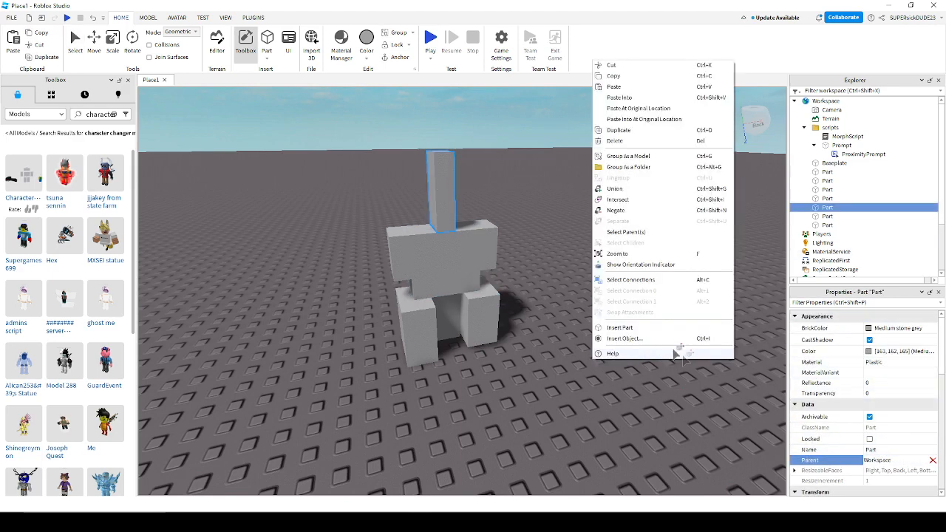
click(688, 414)
click(441, 186)
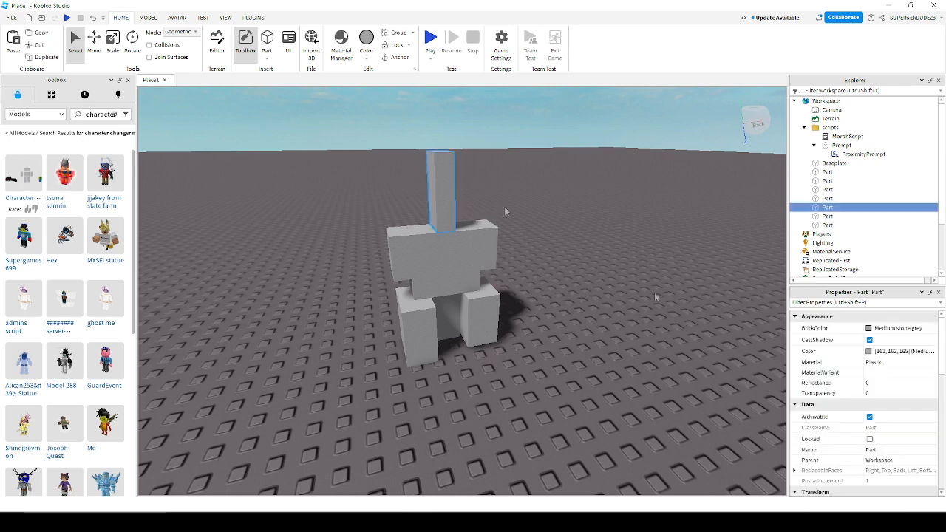
click(870, 439)
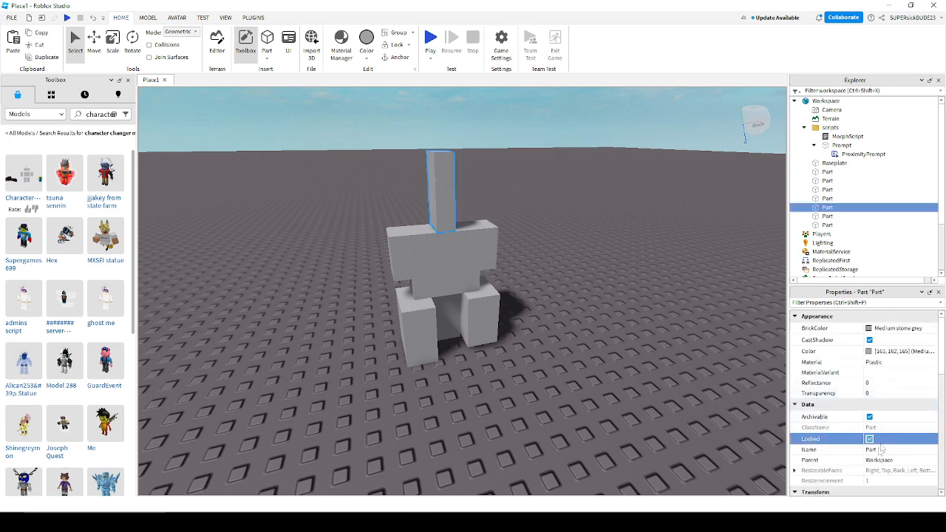
Turn off the Locked property for the slim upright part on top of the torso and rename it Head
click(870, 439)
click(871, 449)
text(H)
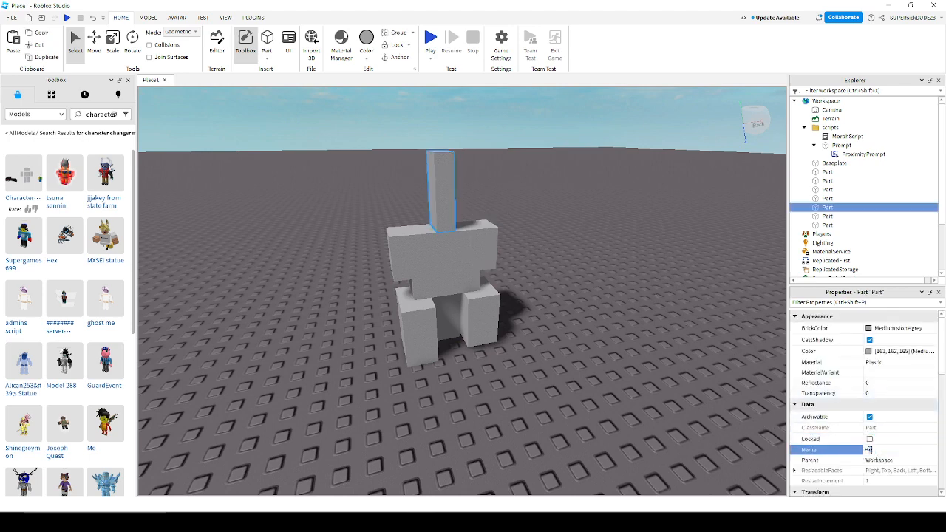
text(ead)
key(Return)
Rename the wide central block of the character Torso
click(398, 250)
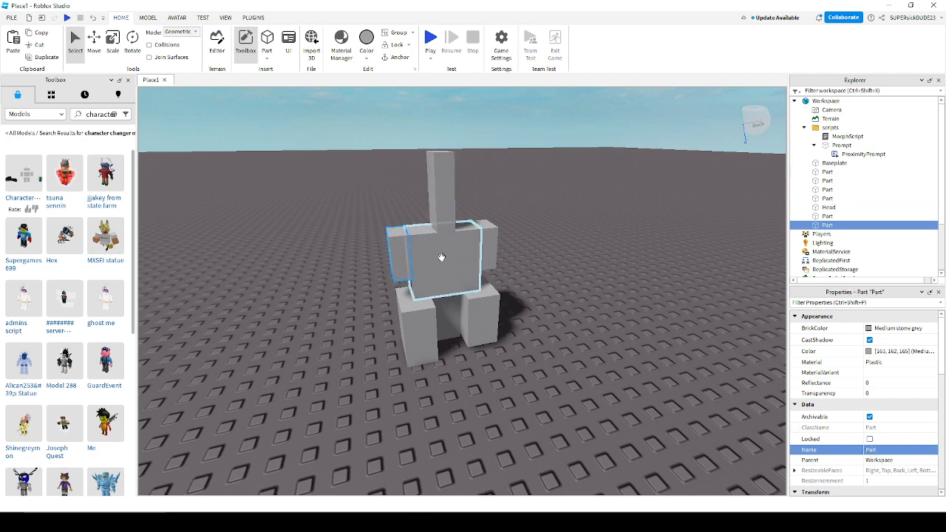
click(443, 258)
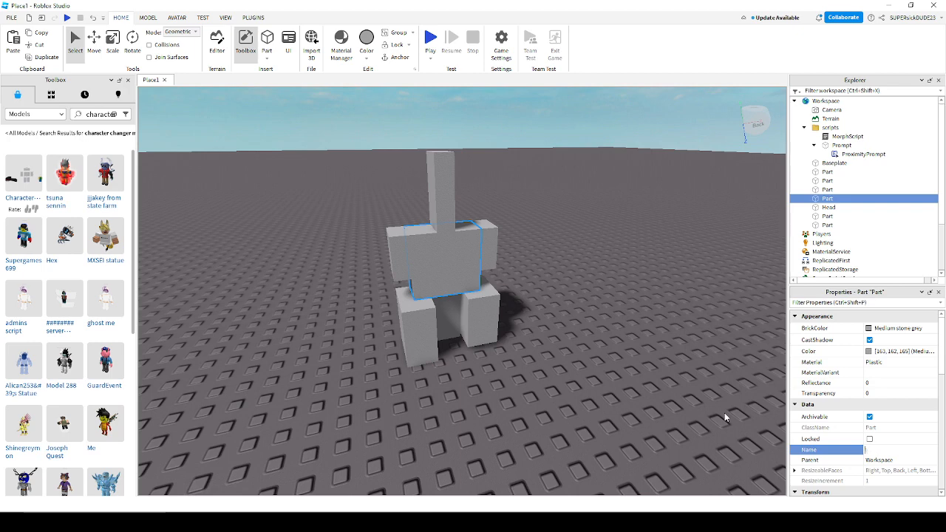
text(Torso)
key(Return)
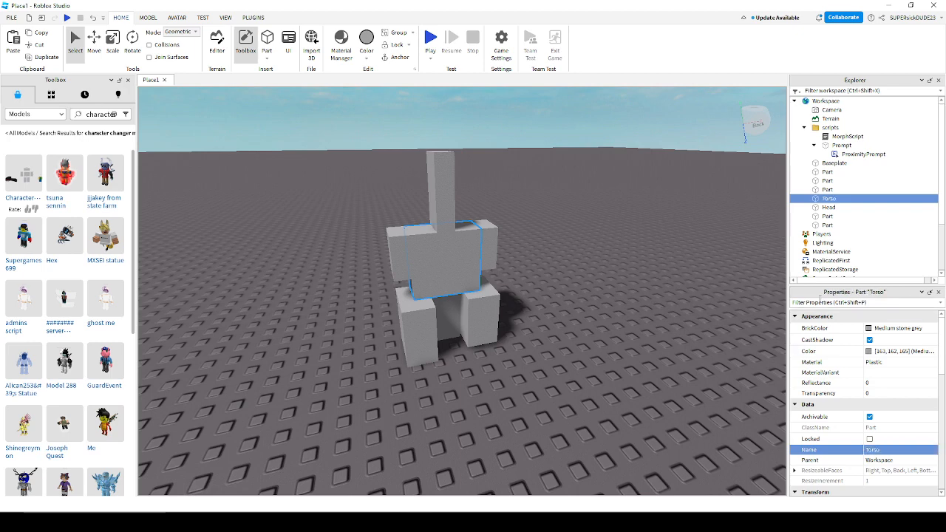
Rename the arm on the viewer's right side of the torso LeftArm
click(828, 216)
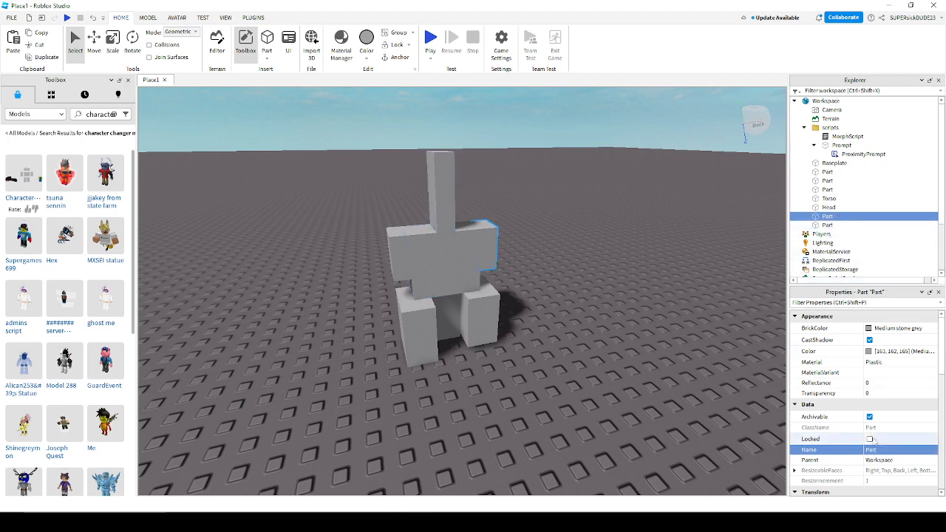
text(Lef)
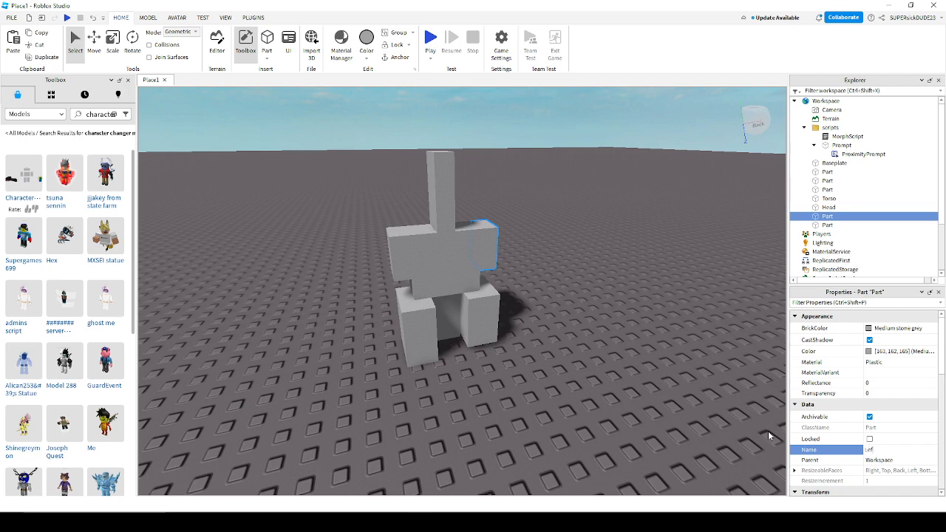
text(tArm)
key(Return)
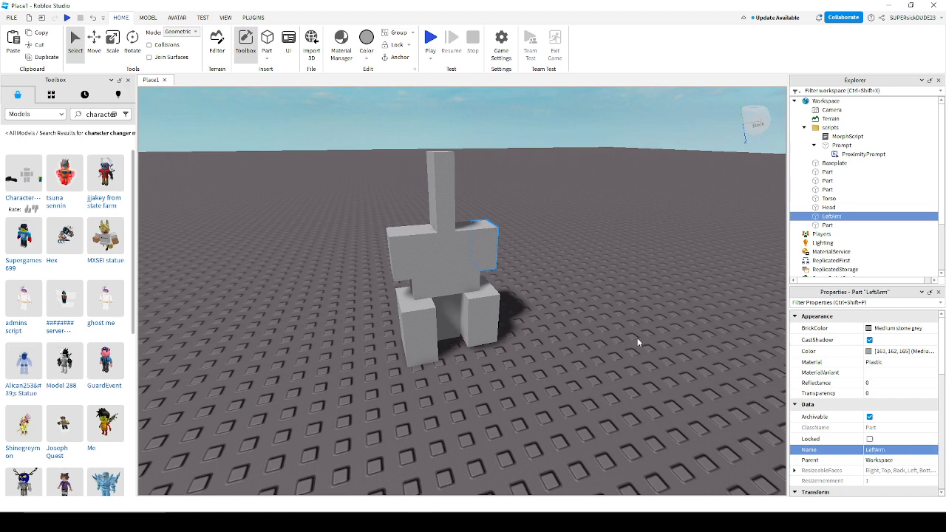
Rename the remaining unnamed arm, opposite LeftArm, to RightArm
click(839, 226)
click(833, 227)
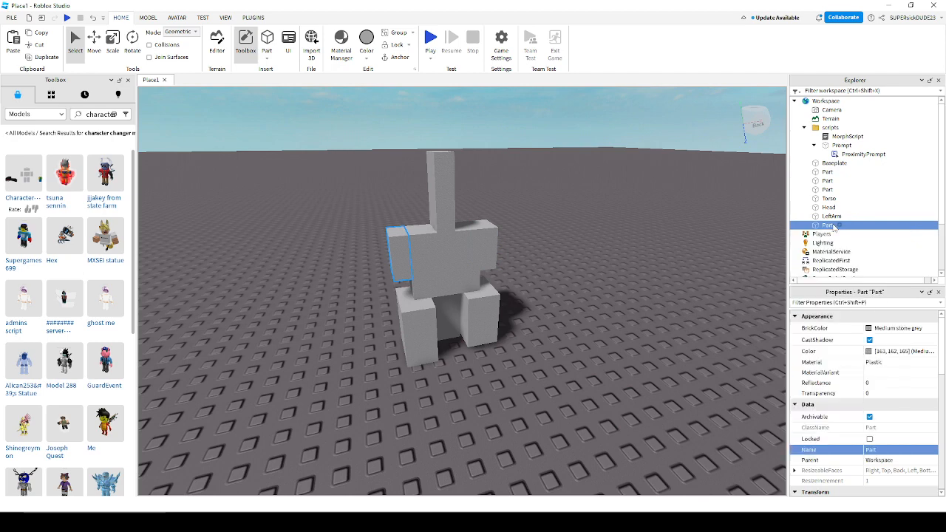
click(872, 450)
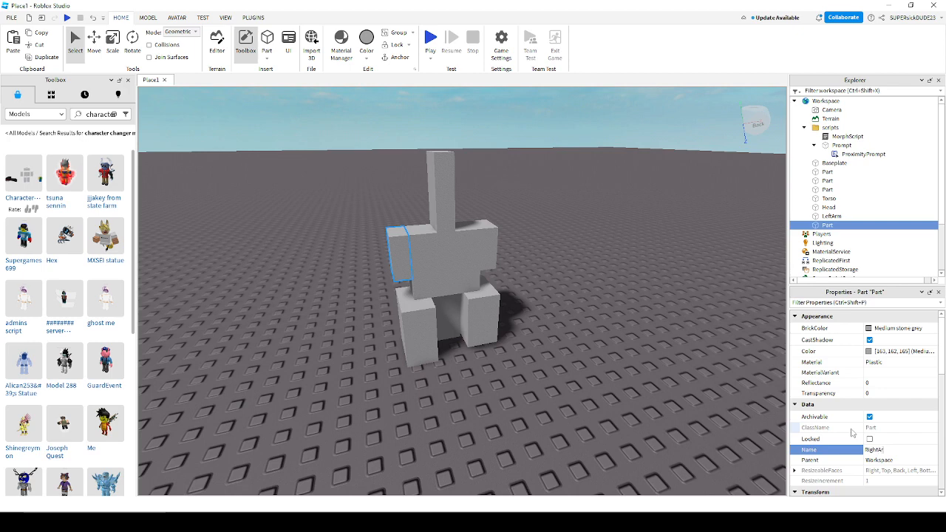
key(Return)
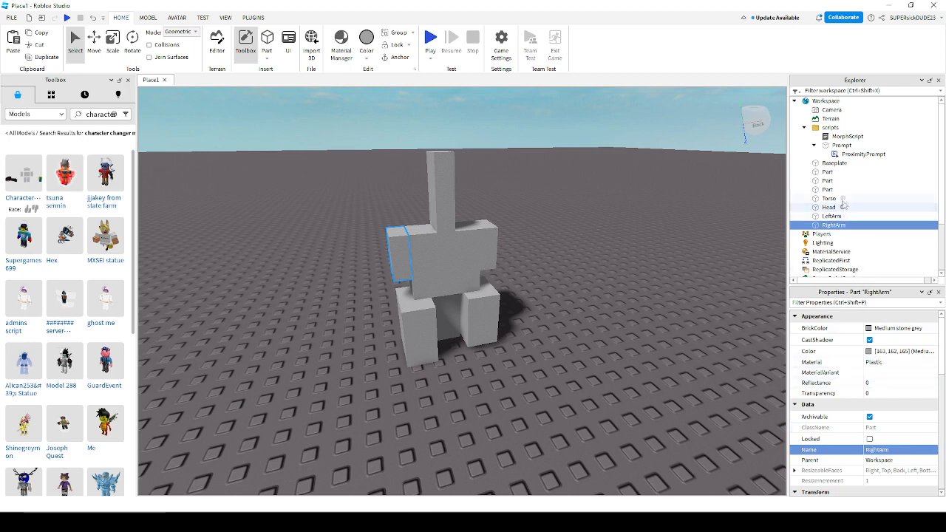
Rename the leg below RightArm to RightLeg and the leg below LeftArm to Leftleg
click(832, 184)
click(874, 450)
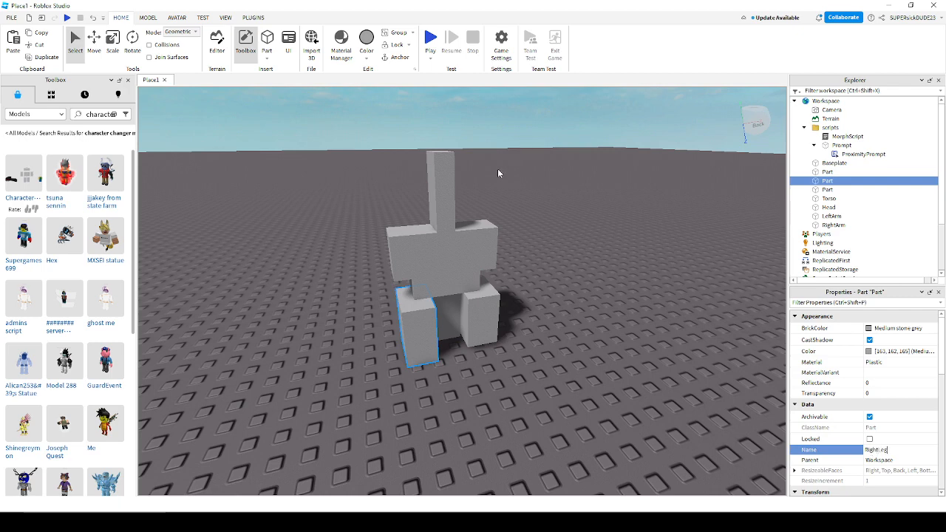
text(RightLeg)
key(Return)
click(829, 190)
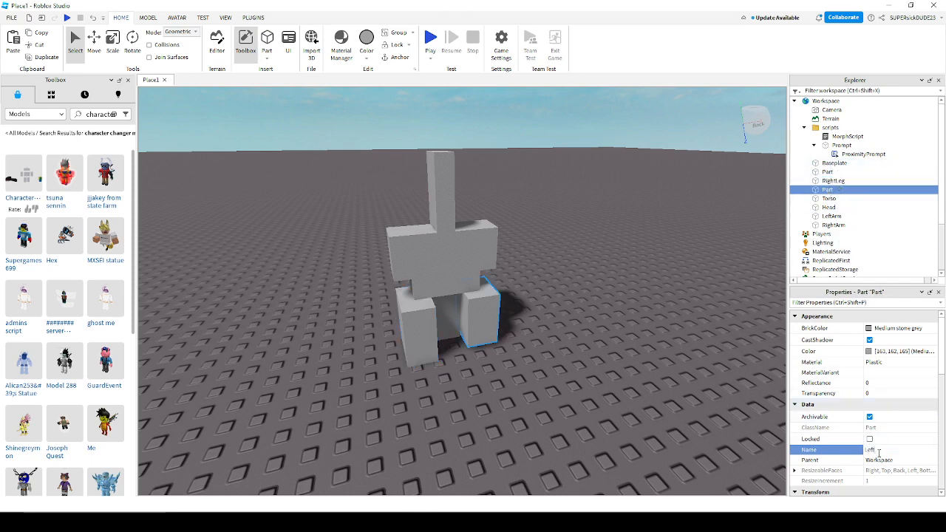
key(Return)
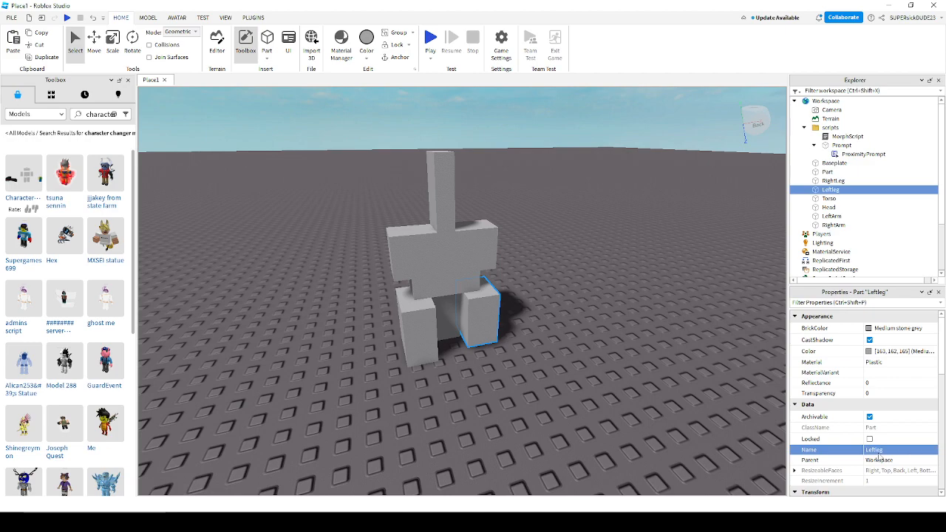
Rename the remaining unnamed part between the two legs to middle leg
click(827, 171)
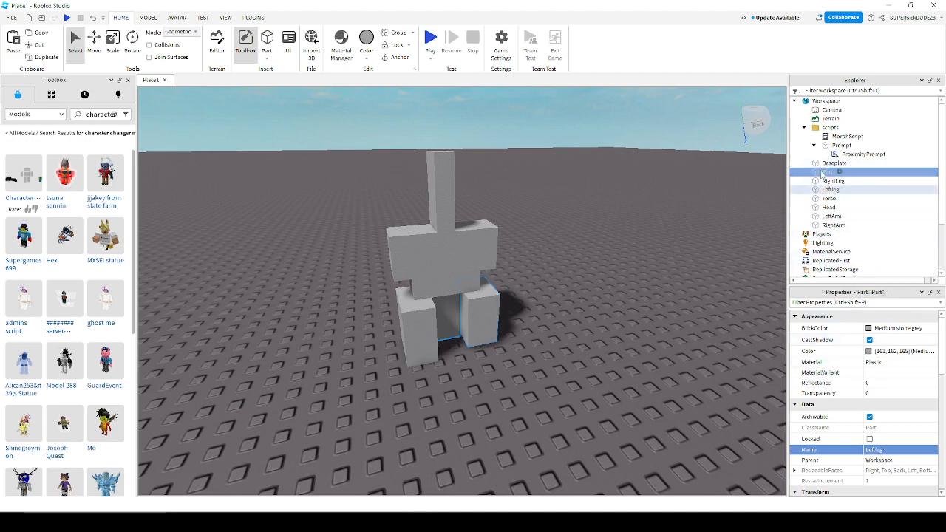
key(f)
scroll(507, 358, down, 5)
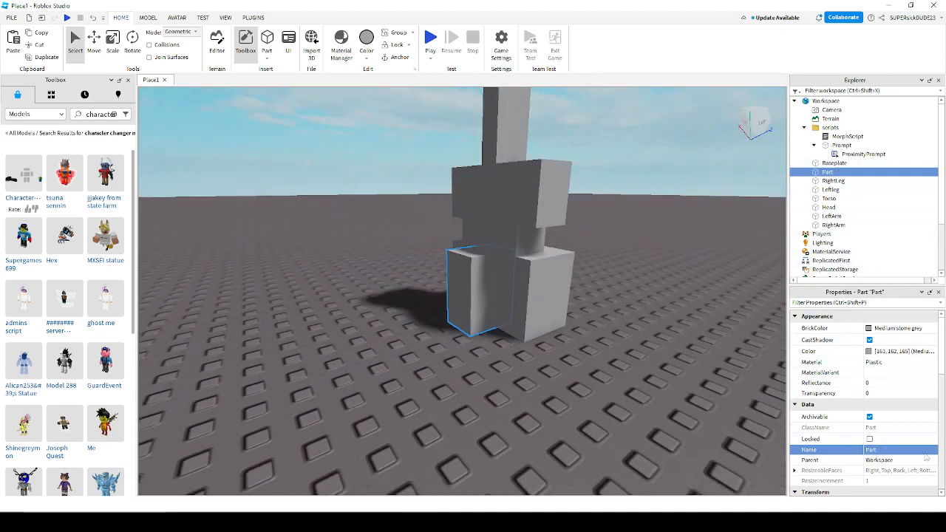
click(879, 450)
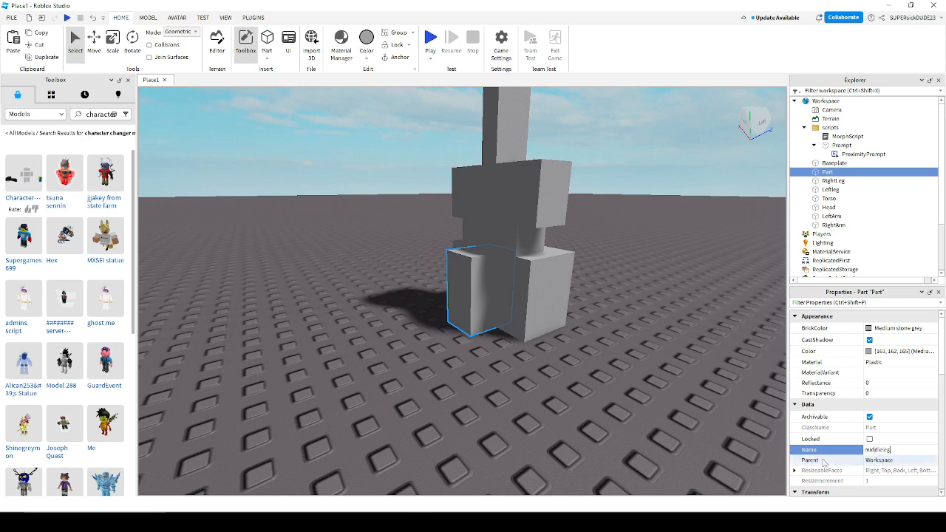
key(Return)
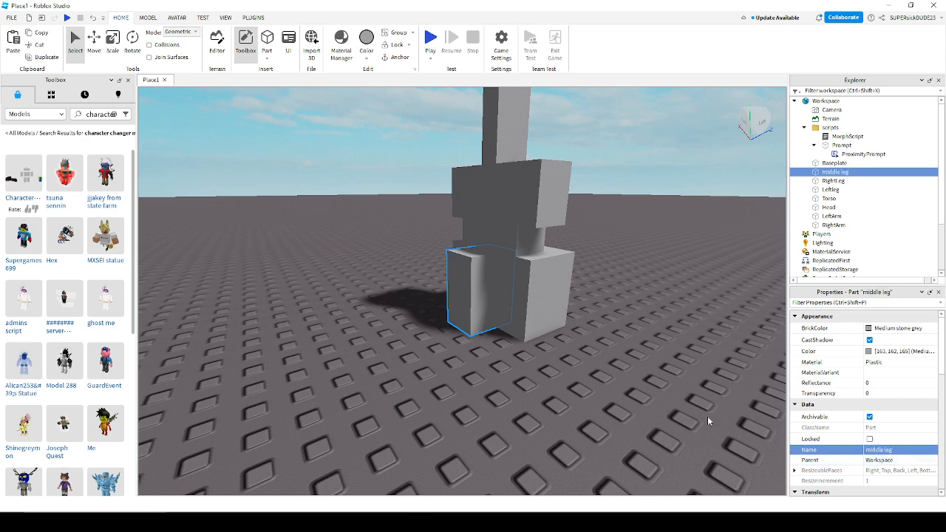
Select all seven body parts of the character together and group them into one model
click(612, 411)
right_drag(612, 411, 611, 408)
scroll(611, 399, down, 3)
drag(641, 337, 465, 179)
right_drag(618, 264, 620, 265)
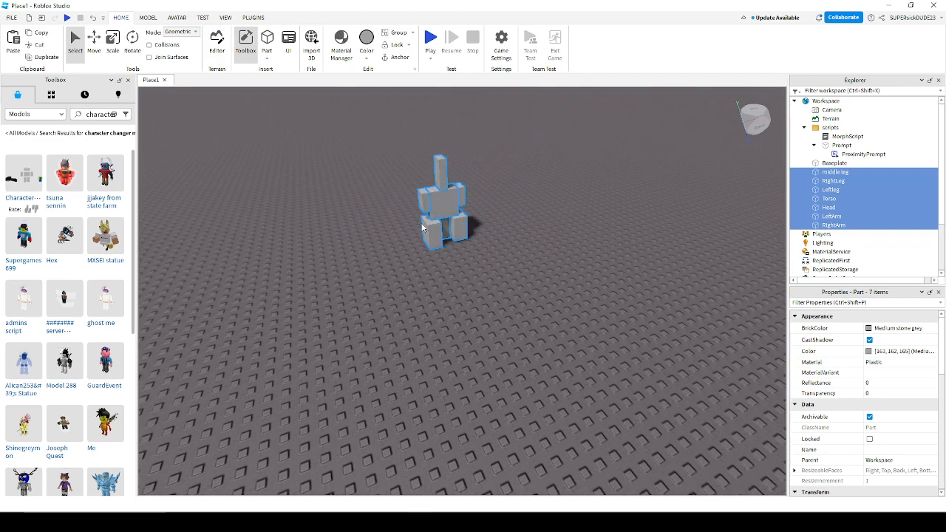
click(430, 223)
right_drag(482, 238, 530, 268)
click(524, 260)
drag(409, 177, 462, 255)
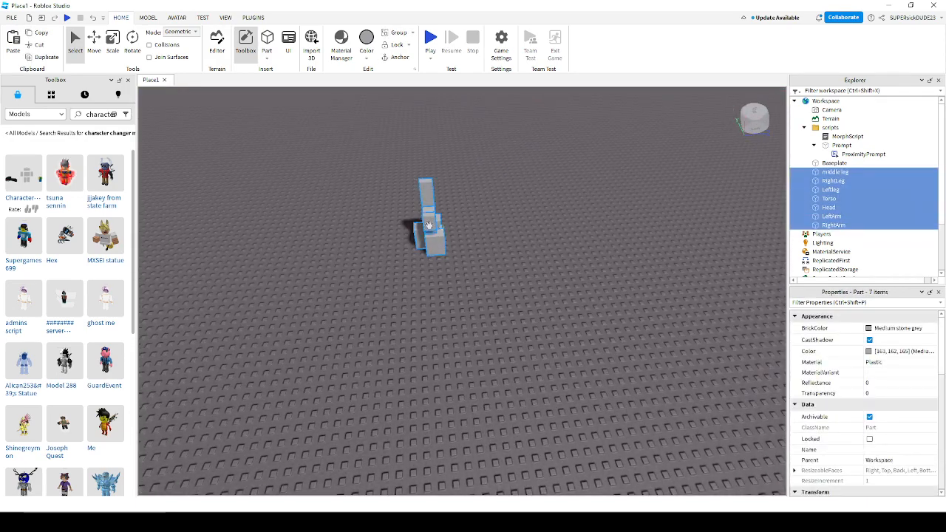
key(f)
key(ctrl+g)
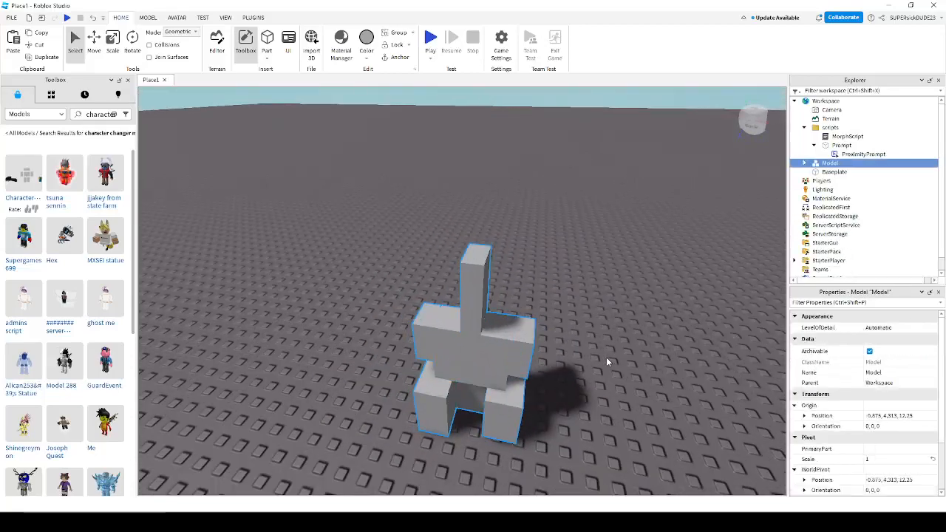
Copy the Torso part from the character model and paste the copy into the Workspace
scroll(606, 358, down, 3)
click(607, 357)
scroll(464, 363, up, 2)
click(464, 363)
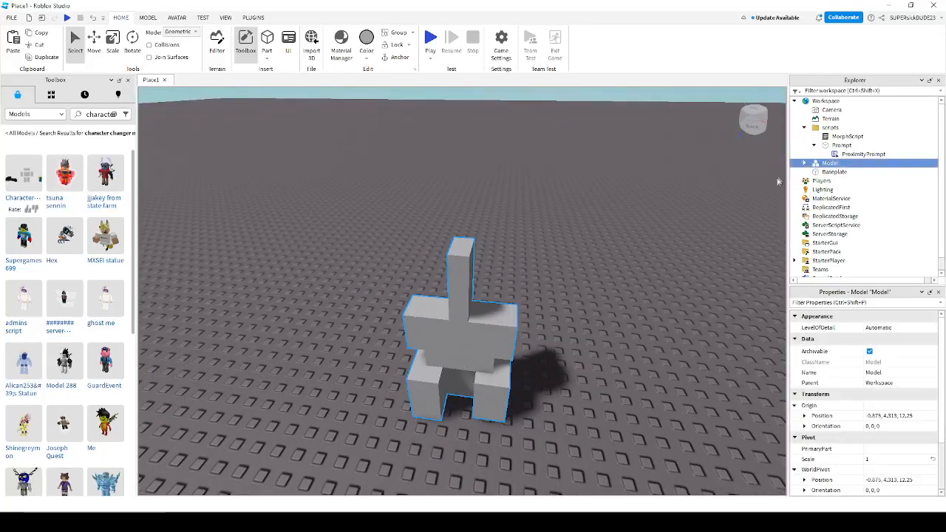
click(806, 164)
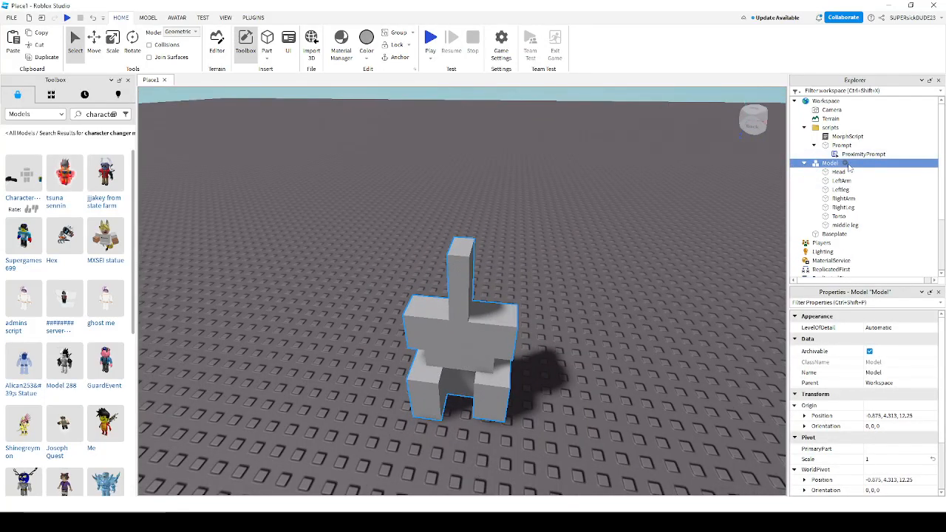
click(839, 216)
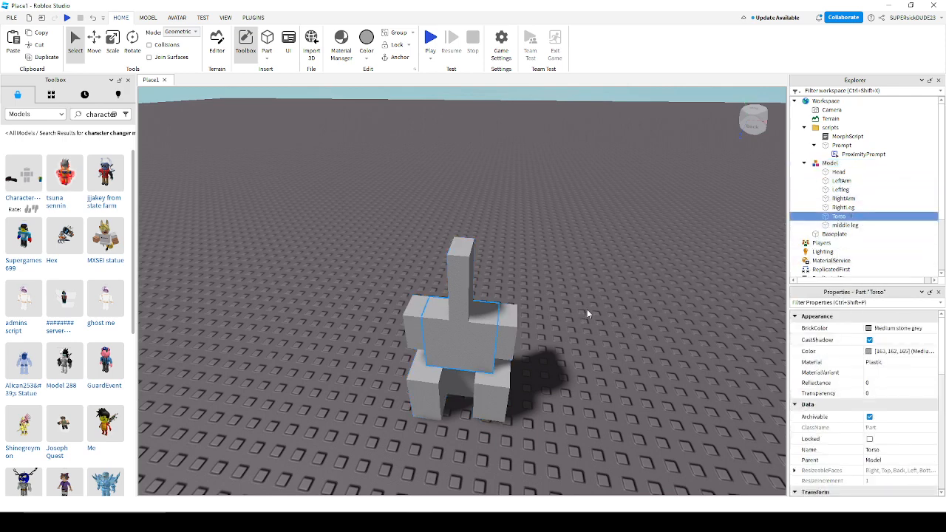
key(ctrl+v)
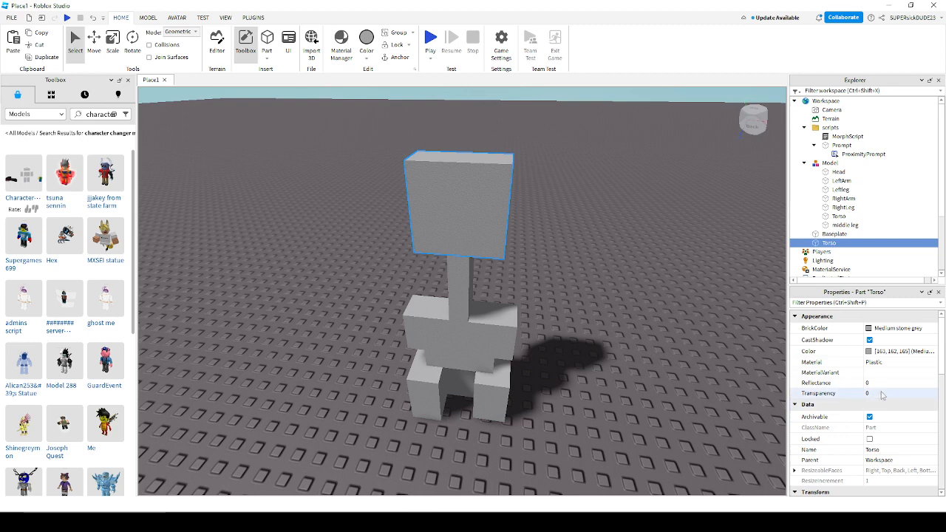
Set the pasted Torso copy's transparency to 1 and rename it HumanoidRootPart
click(881, 394)
text(1)
key(Return)
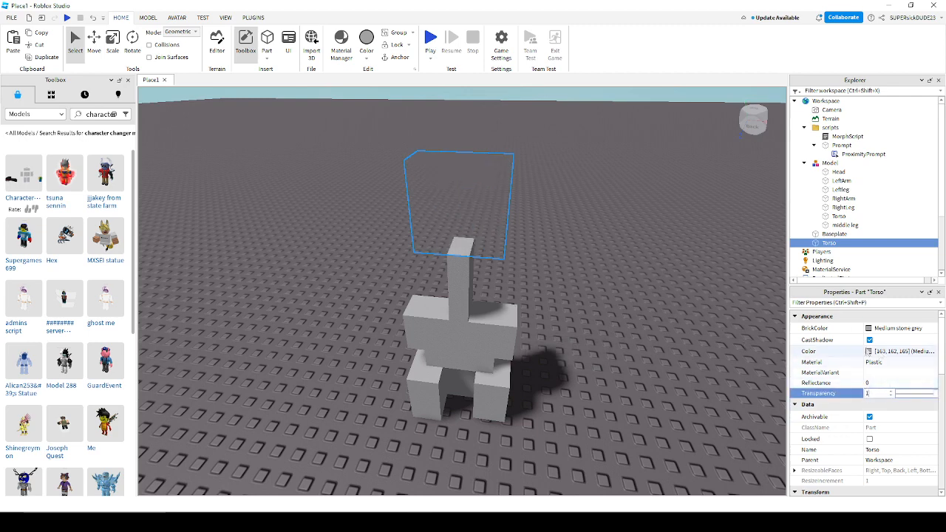
click(829, 244)
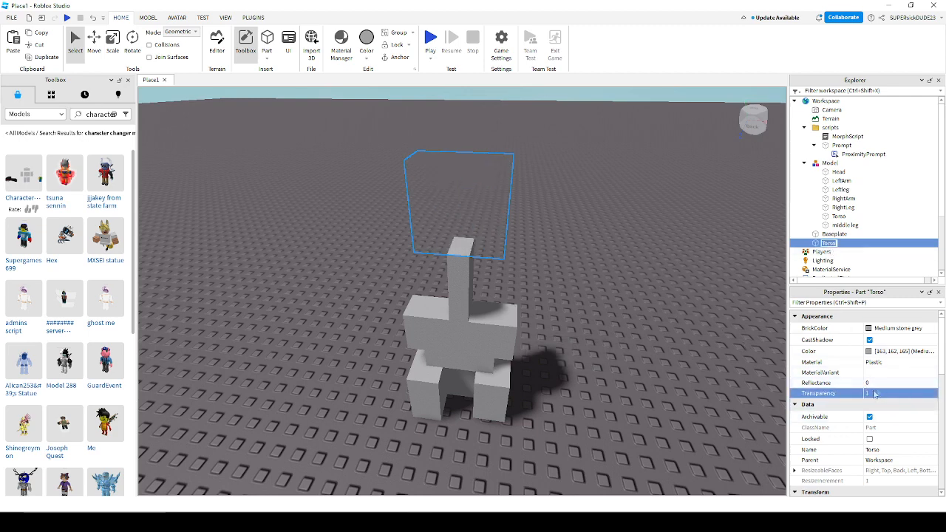
scroll(873, 394, down, 1)
click(877, 418)
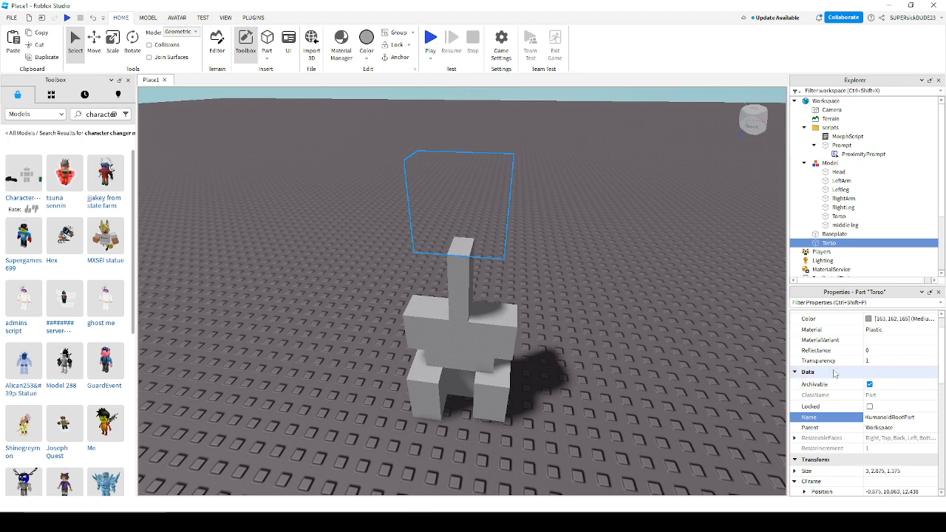
click(845, 224)
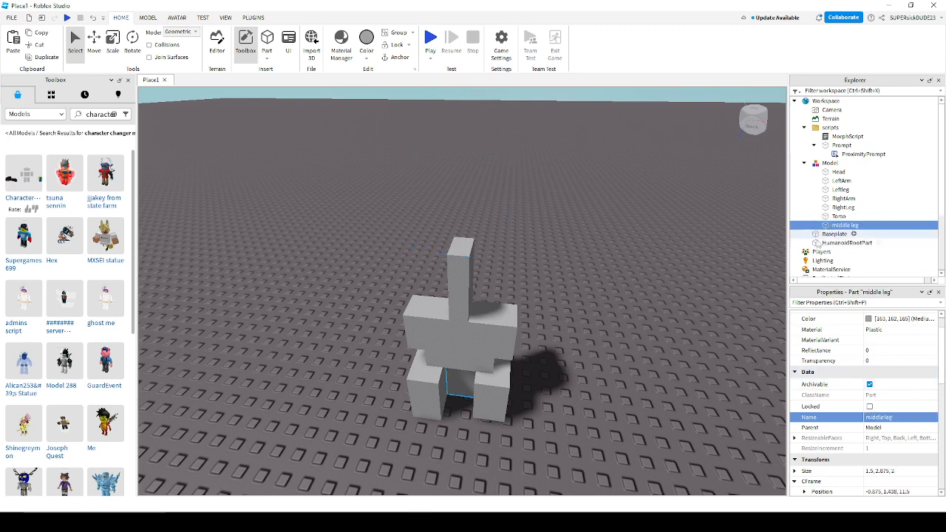
Copy the Torso's position to HumanoidRootPart, setting it to -0.875, 4.313, 12.438
click(843, 243)
click(838, 216)
scroll(885, 444, down, 1)
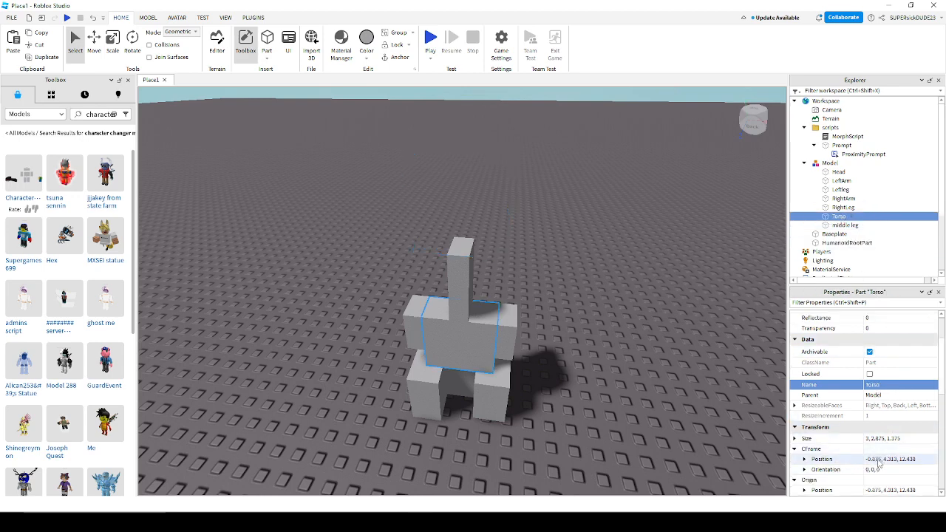
click(885, 458)
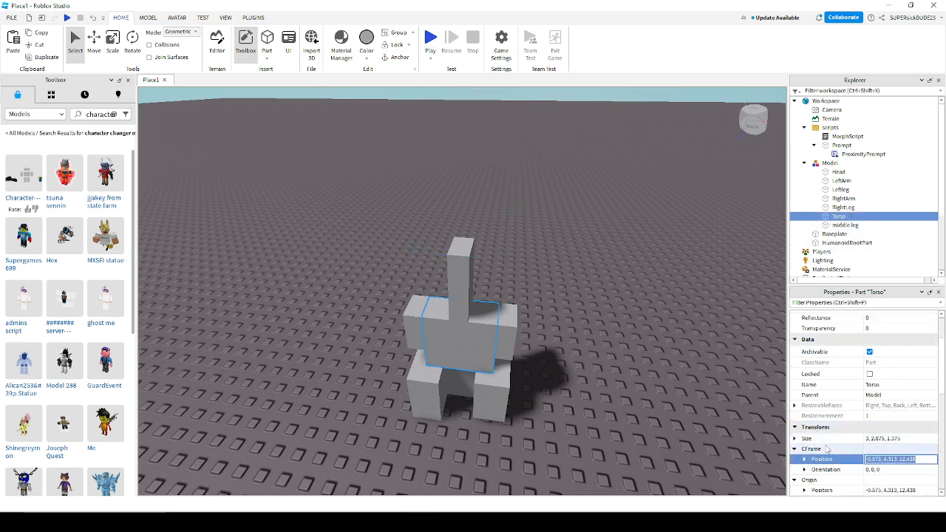
click(846, 242)
click(898, 459)
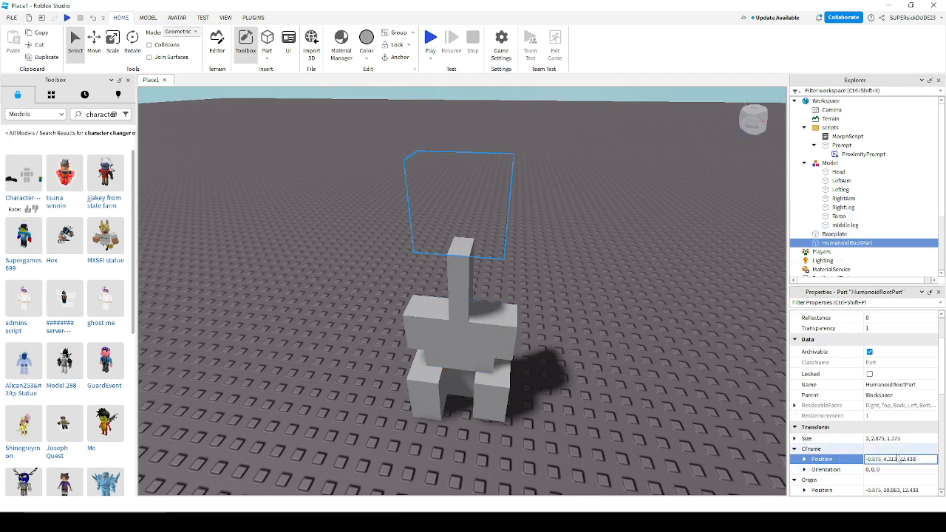
key(Return)
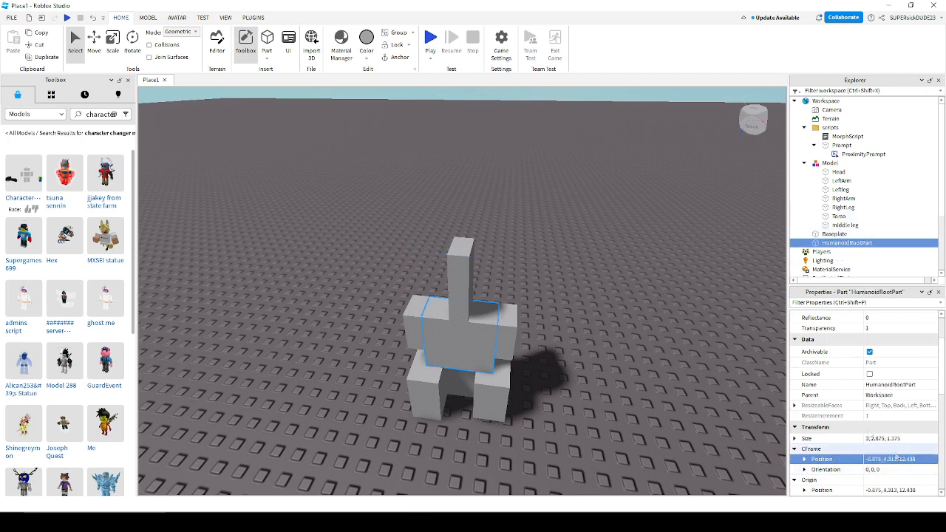
Move HumanoidRootPart from the Workspace into the character model
mouse_move(841, 235)
mouse_down()
mouse_move(860, 226)
mouse_move(853, 210)
mouse_move(848, 240)
mouse_move(835, 235)
mouse_up()
click(822, 245)
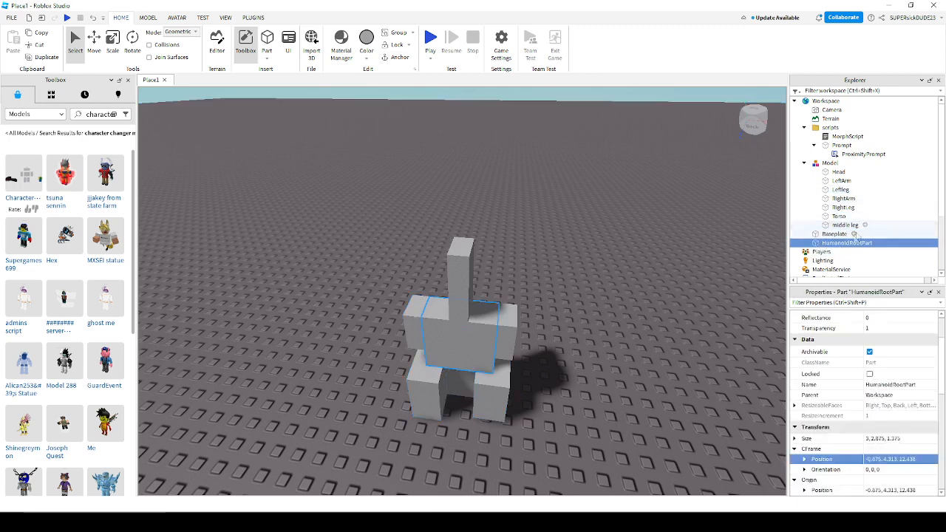
drag(881, 224, 838, 244)
click(835, 245)
click(841, 244)
drag(929, 245, 865, 217)
click(843, 252)
click(839, 235)
click(817, 243)
drag(815, 244, 832, 164)
Shift the whole character model sideways on the baseplate and insert a Humanoid object into it
drag(496, 342, 359, 407)
click(844, 163)
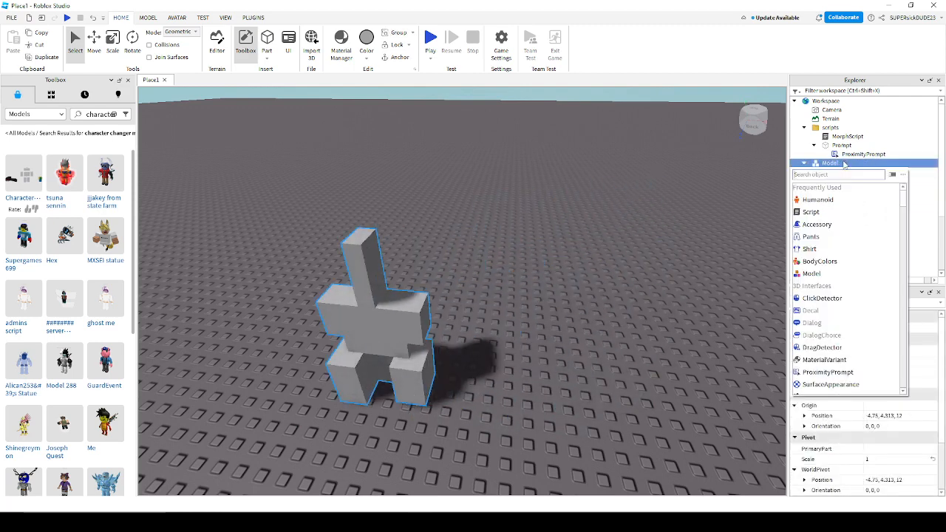
click(836, 200)
click(491, 342)
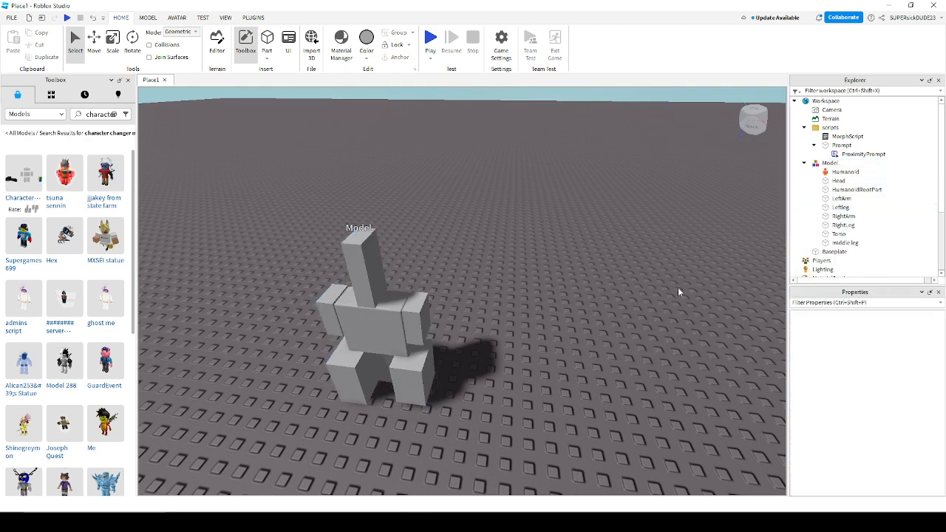
Move the character model to another spot on the baseplate, at position 2.375, 4.313, 10.625
drag(372, 322, 613, 412)
click(644, 352)
key(w)
right_drag(643, 353, 643, 352)
key(w)
key(s)
key(w)
click(641, 351)
key(f)
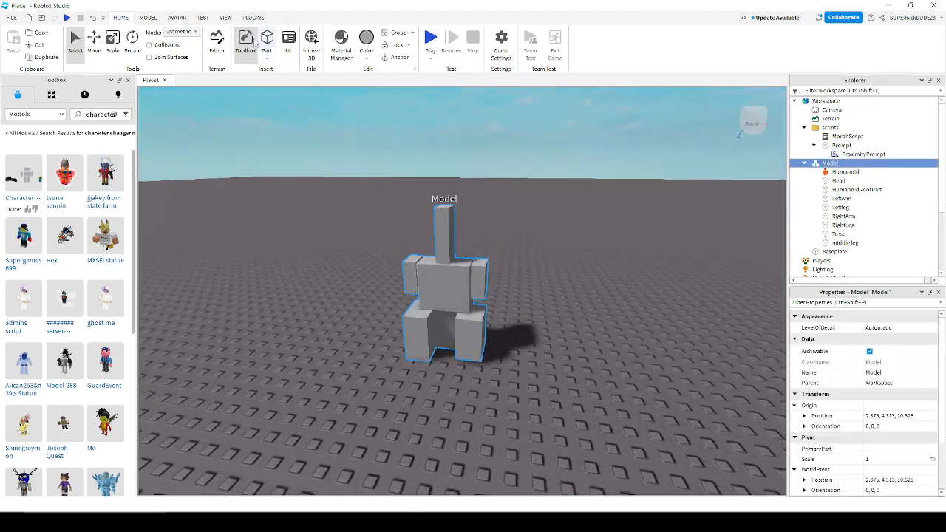
Start RigEdit Lite's rig editing and create a joint from HumanoidRootPart to Torso
click(253, 17)
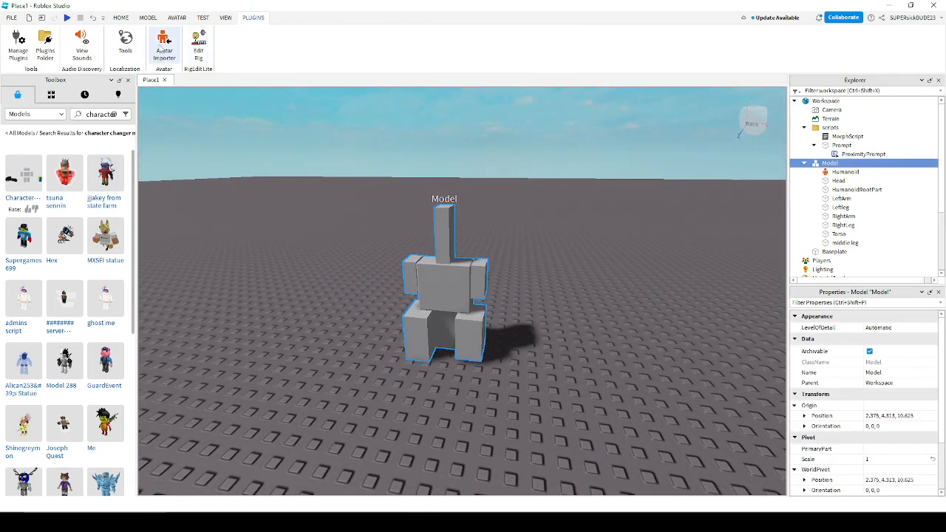
click(198, 46)
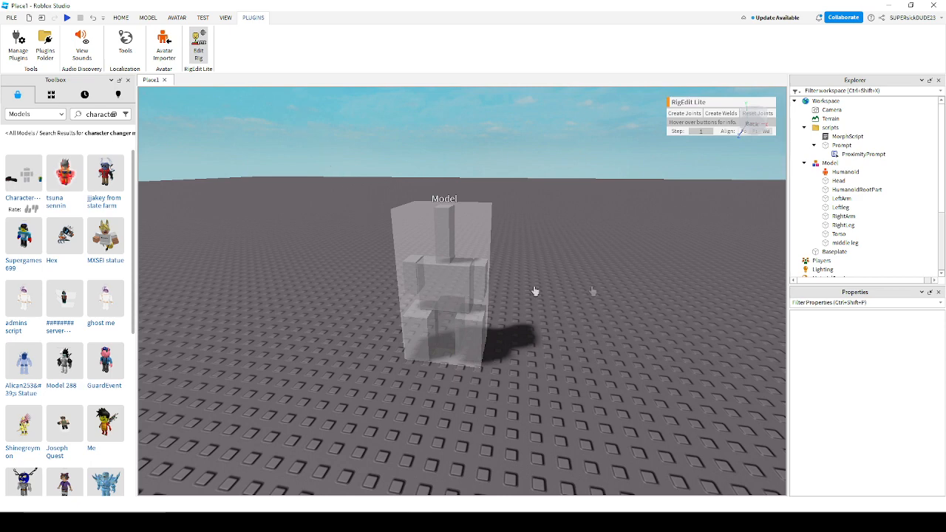
click(856, 190)
ctrl+click(837, 234)
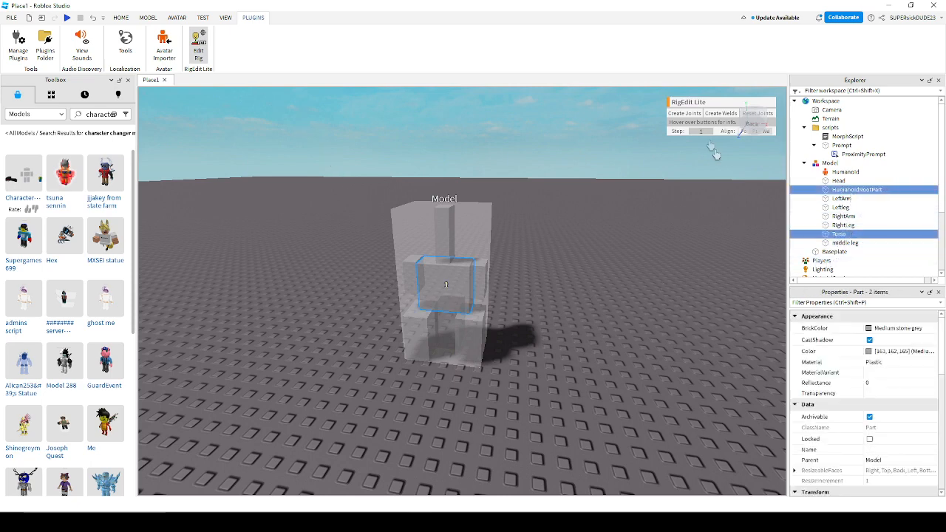
click(685, 118)
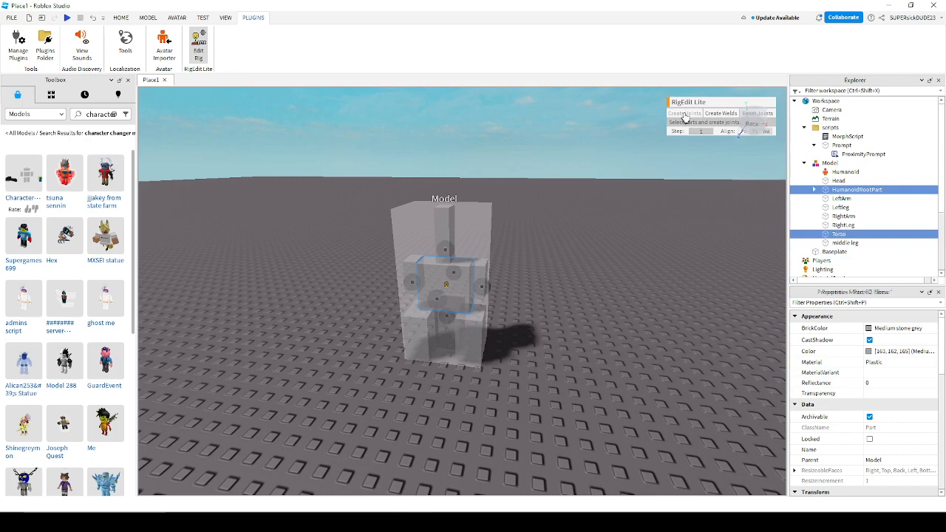
click(680, 263)
scroll(681, 262, up, 2)
right_drag(681, 263, 717, 244)
key(a)
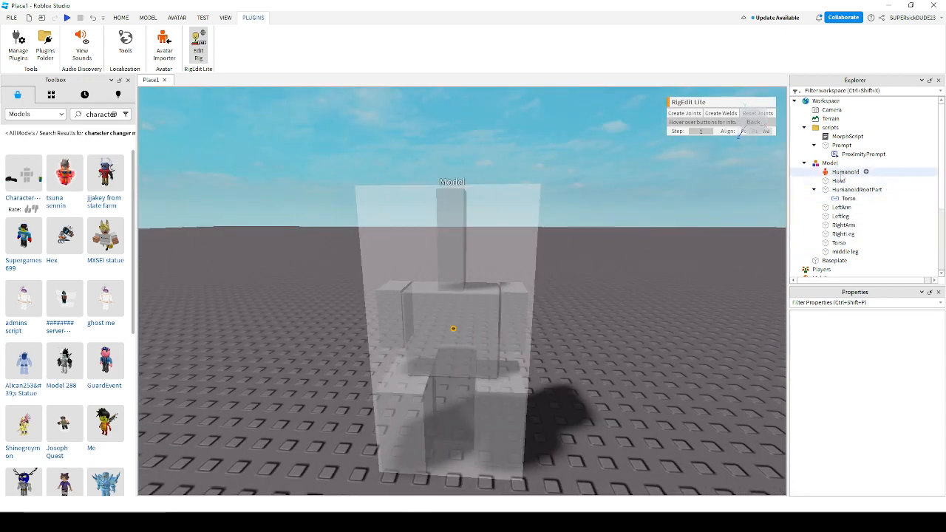
Create joints from Torso to the Head, LeftArm, LeftLeg, RightArm, RightLeg and middle leg parts
click(838, 180)
click(841, 243)
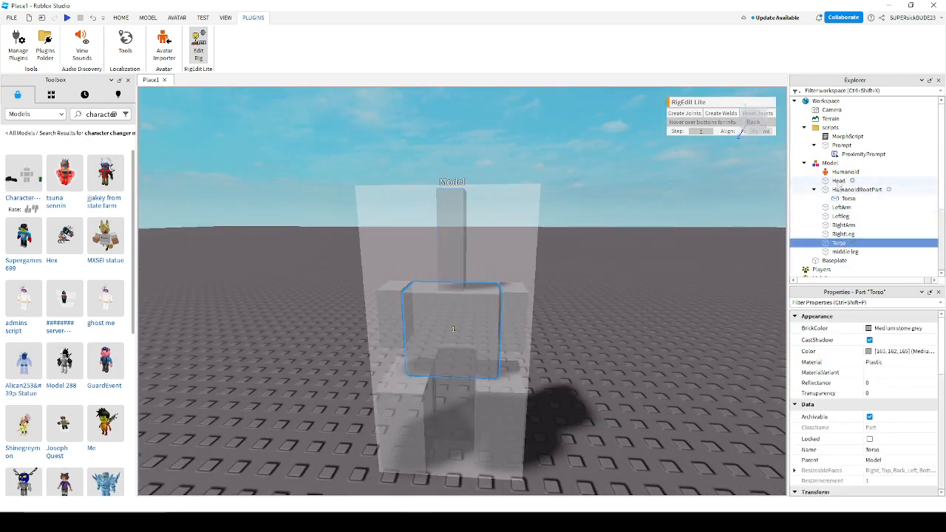
ctrl+click(839, 181)
ctrl+click(843, 207)
ctrl+click(841, 216)
ctrl+click(843, 225)
ctrl+click(842, 233)
ctrl+click(838, 252)
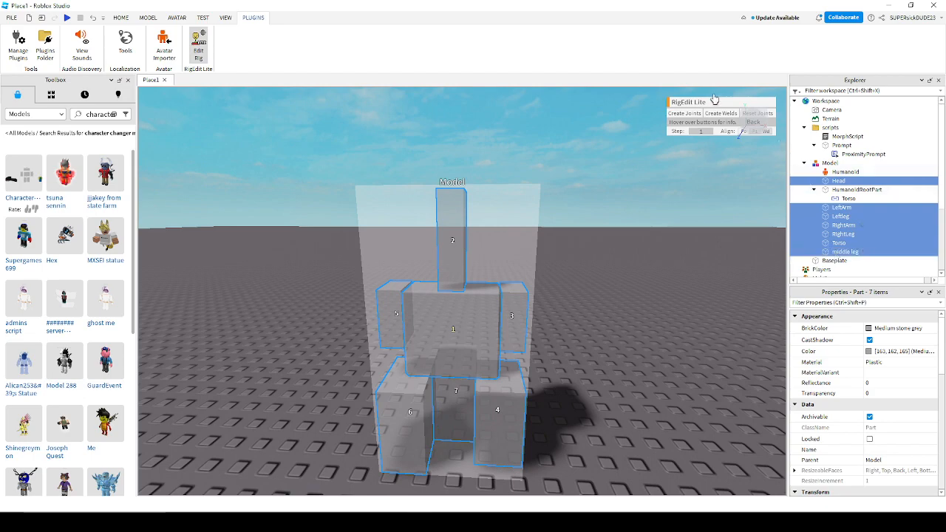
click(693, 116)
scroll(610, 232, down, 3)
click(611, 233)
scroll(611, 233, up, 6)
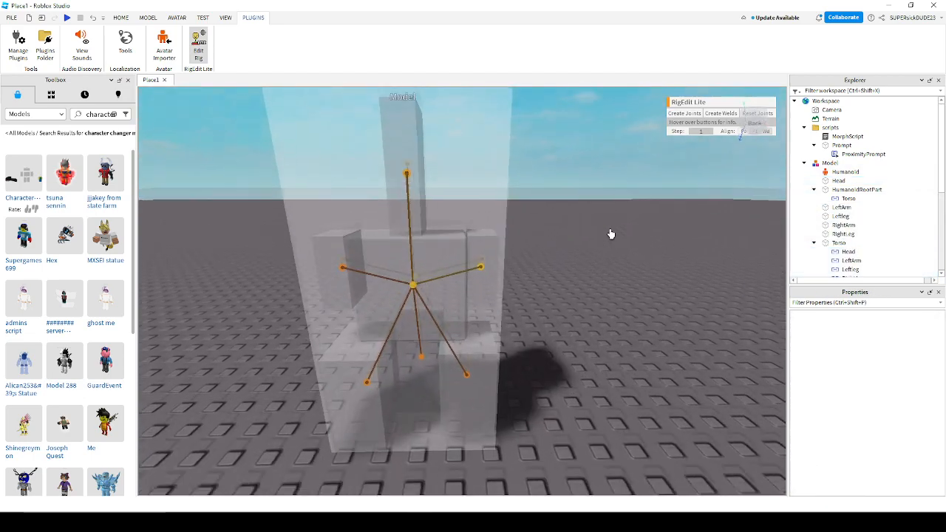
Raise the LeftArm and RightArm joints by 1 stud each to shoulder height
click(501, 329)
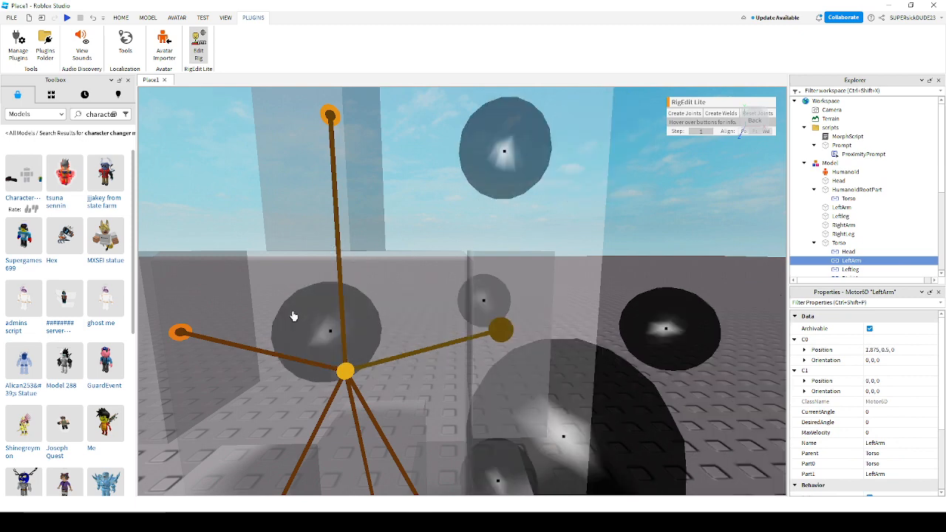
scroll(456, 270, down, 5)
click(545, 325)
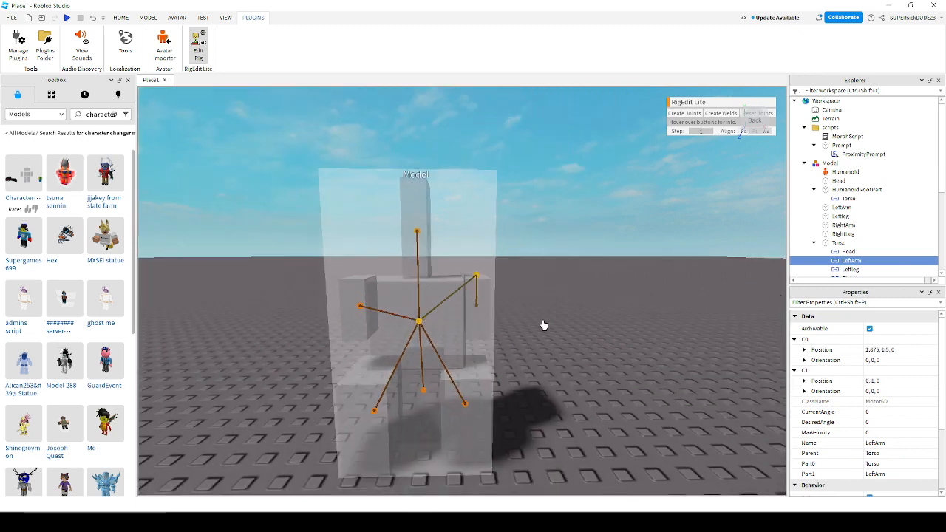
right_drag(544, 325, 481, 319)
click(477, 309)
drag(478, 243, 477, 184)
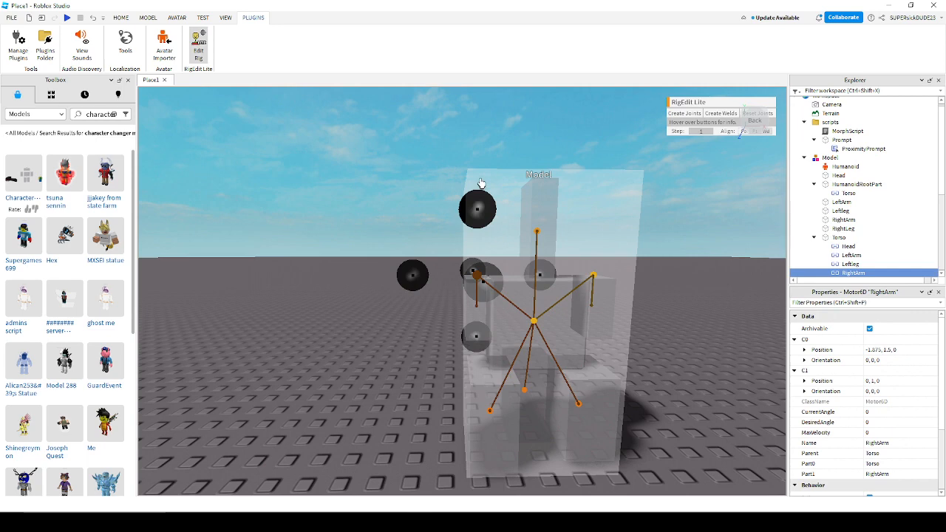
Lower the Head joint into the upper torso, to C0 position 0, 0.875, 0
click(538, 232)
click(540, 191)
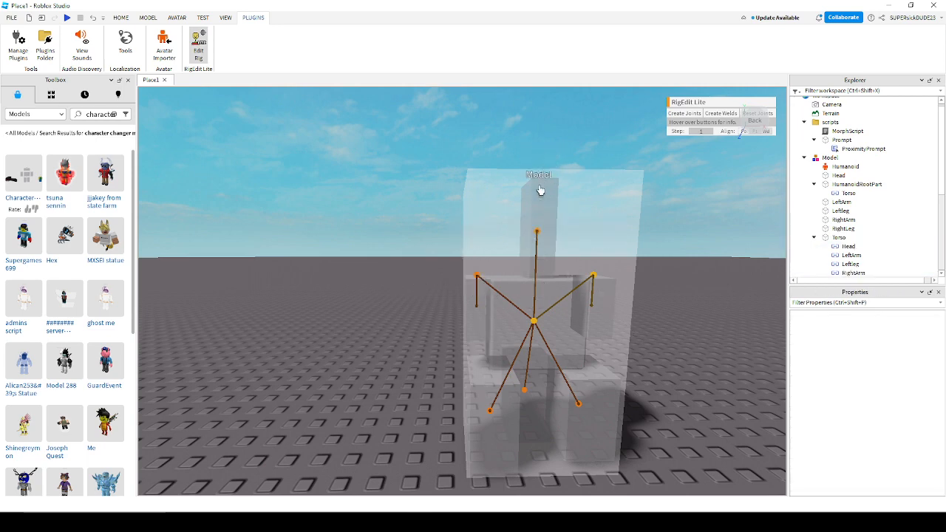
click(540, 232)
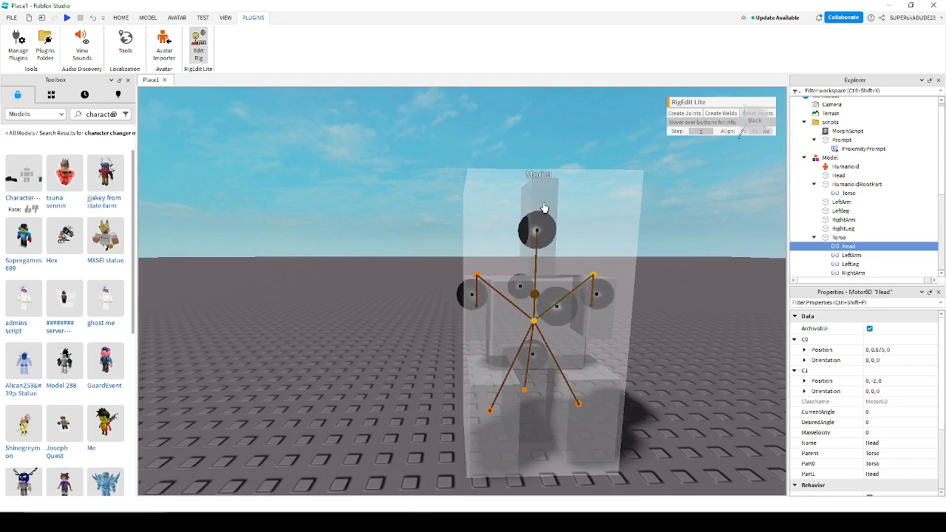
click(544, 209)
right_drag(544, 208, 633, 274)
scroll(530, 249, down, 2)
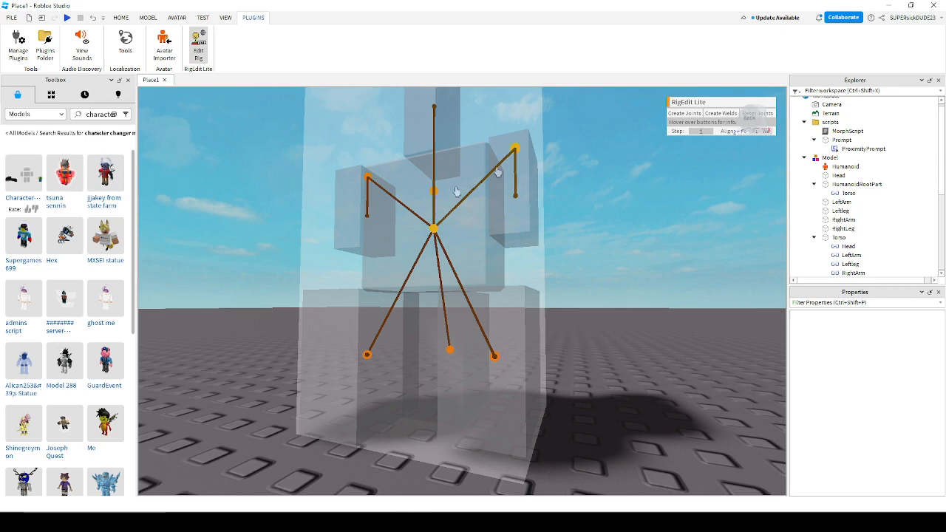
Raise the RightLeg, middle leg and LeftLeg joints together by 1 stud towards the hips
right_drag(528, 242, 533, 249)
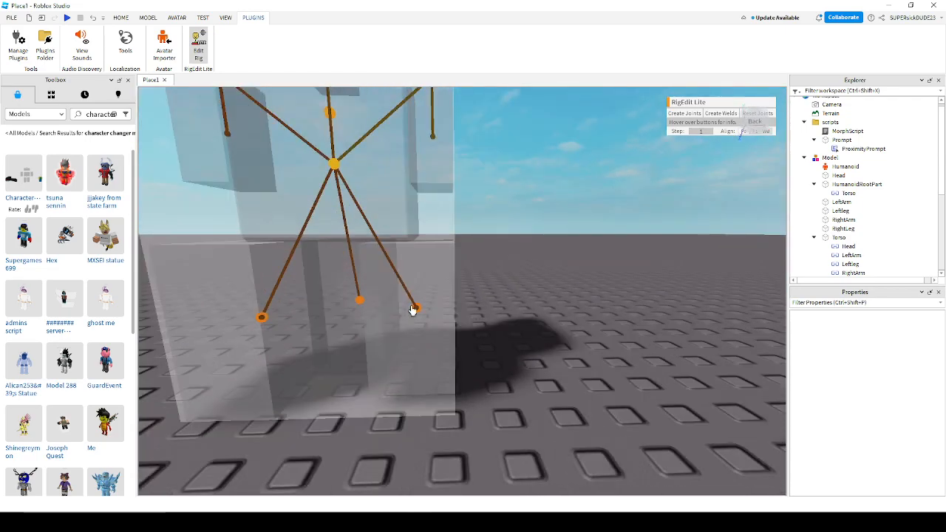
click(414, 309)
click(542, 412)
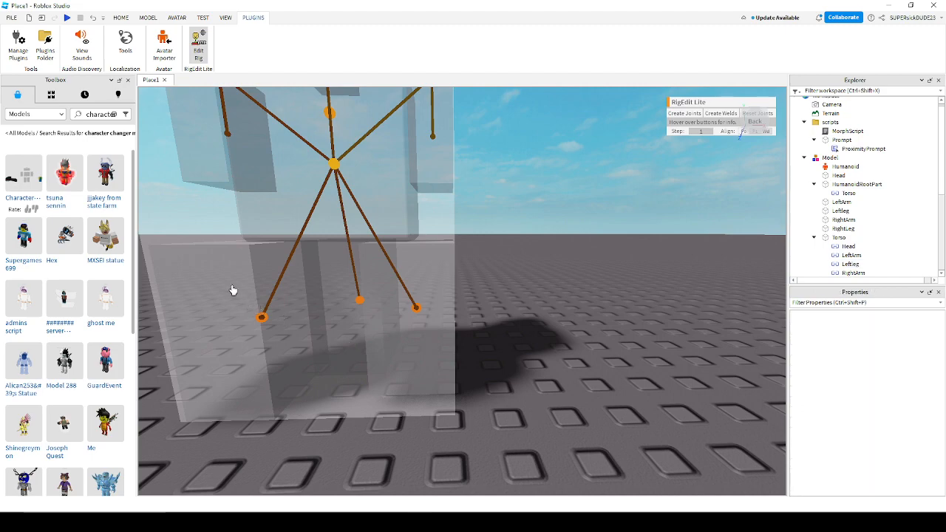
click(260, 319)
key(f)
scroll(456, 298, down, 2)
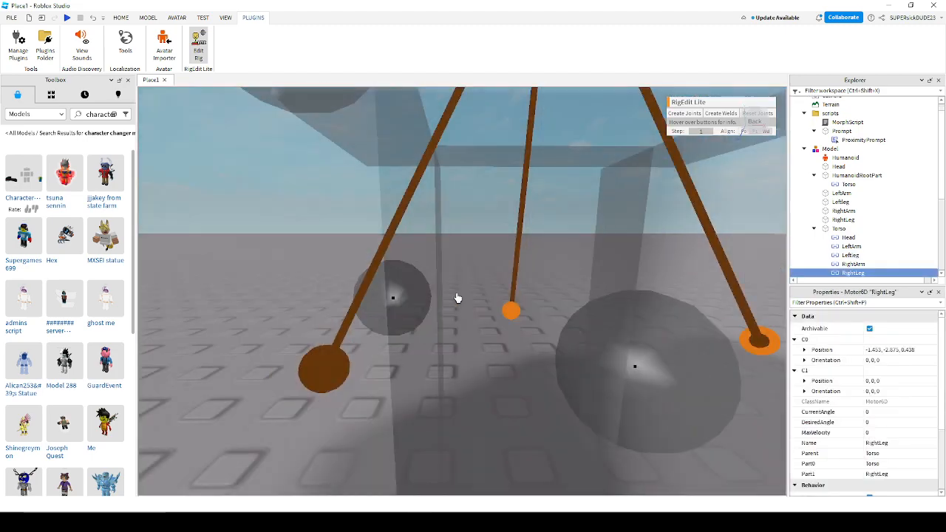
ctrl+click(508, 311)
scroll(508, 312, down, 5)
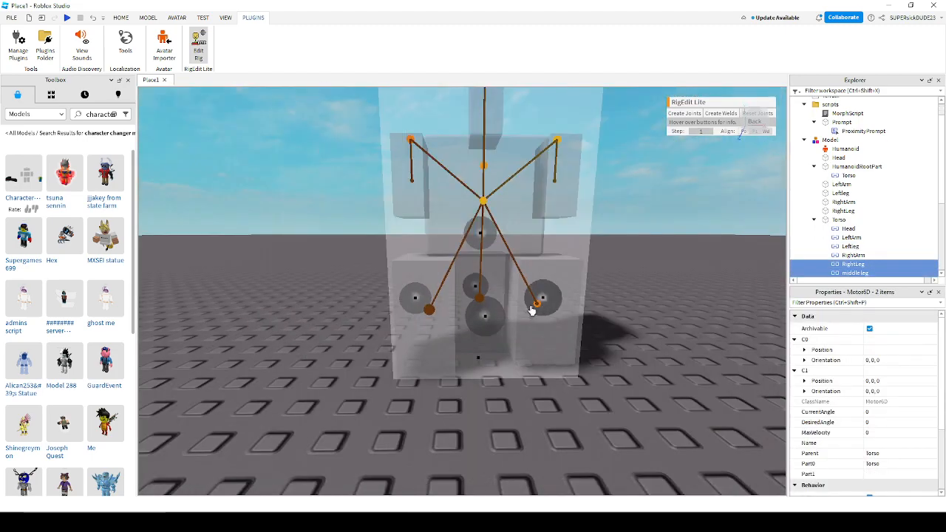
scroll(530, 311, up, 5)
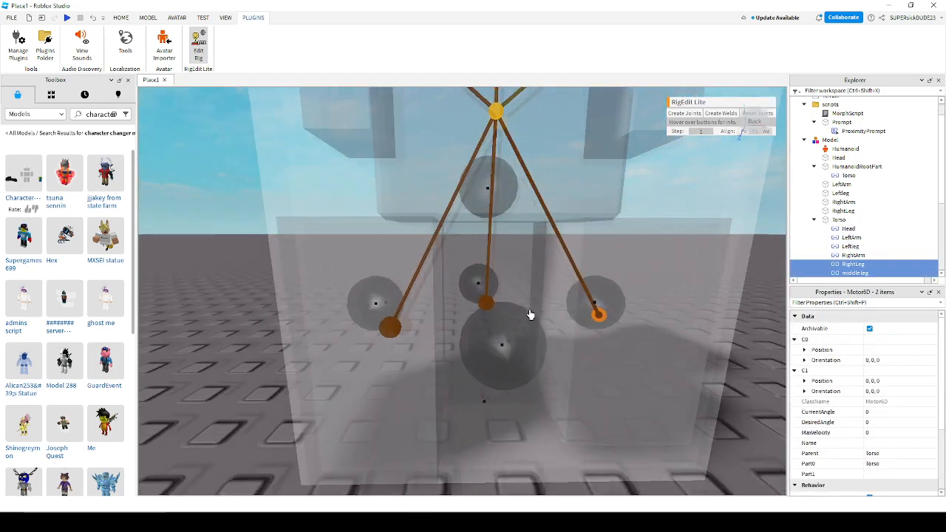
ctrl+click(468, 243)
scroll(468, 243, down, 4)
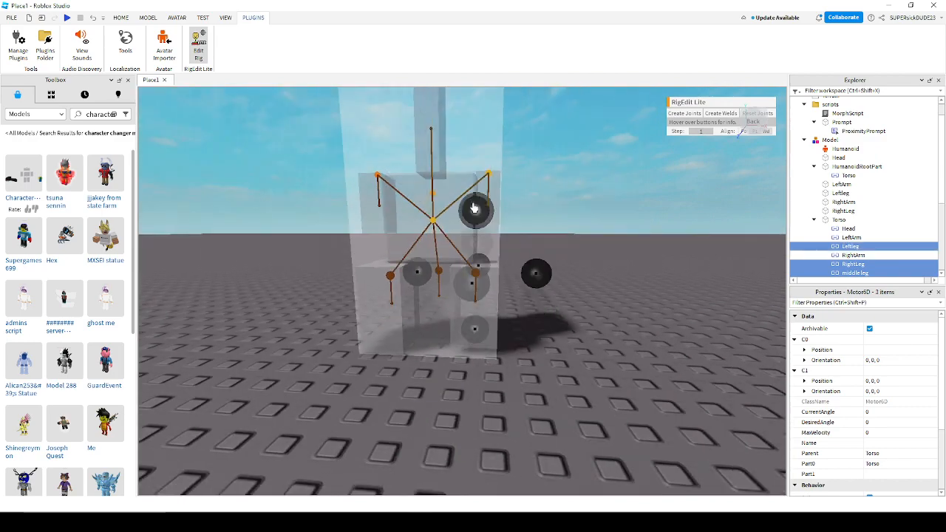
click(570, 332)
Raise the Head joint by 1 stud to C0 position 0, 1.875, 0
scroll(570, 332, down, 3)
scroll(569, 333, up, 8)
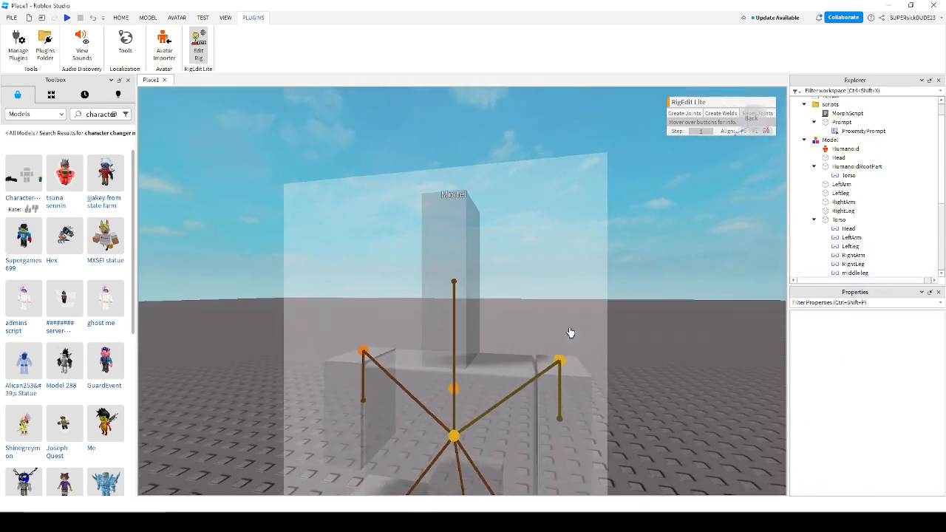
scroll(460, 283, down, 4)
scroll(460, 283, up, 6)
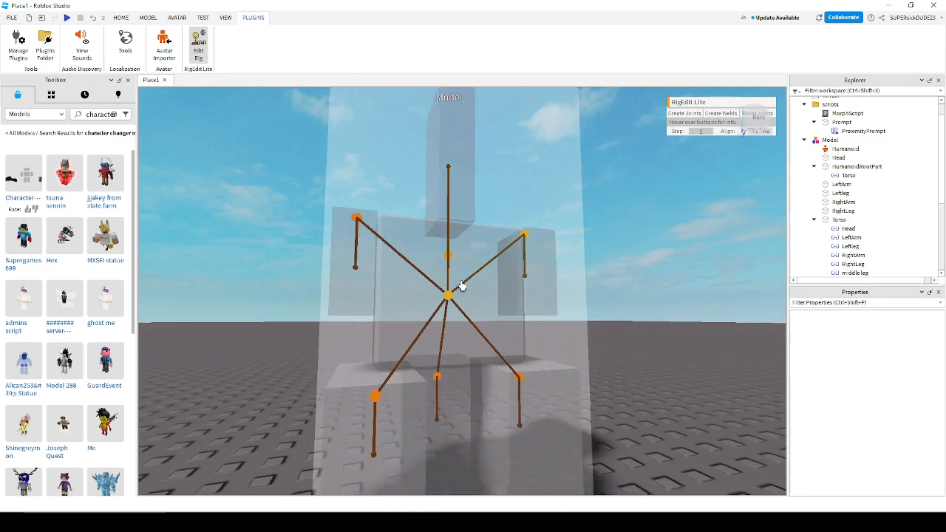
scroll(461, 286, up, 2)
click(443, 214)
scroll(449, 189, down, 4)
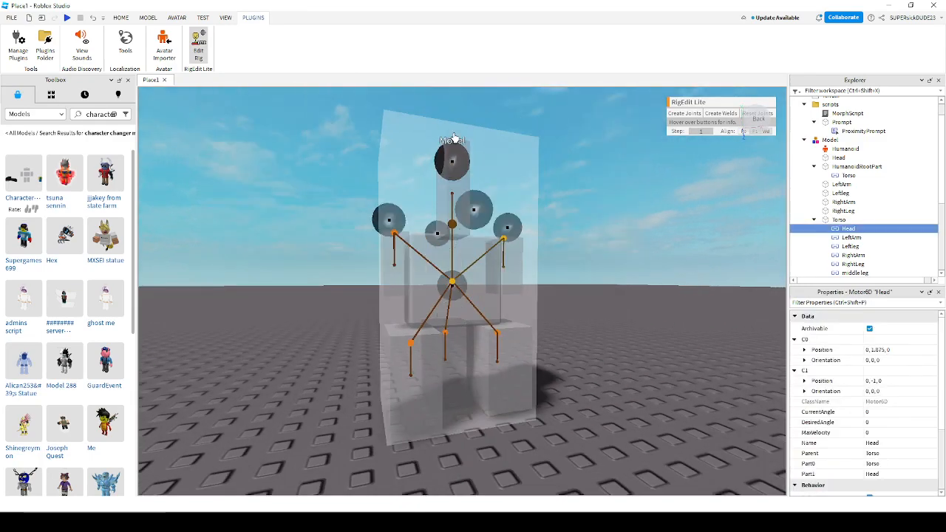
click(548, 297)
Exit RigEdit Lite's rig editing and shift the character model to position 1.25, 4.313, 12.375
scroll(548, 296, down, 5)
right_drag(547, 297, 548, 296)
scroll(548, 297, up, 5)
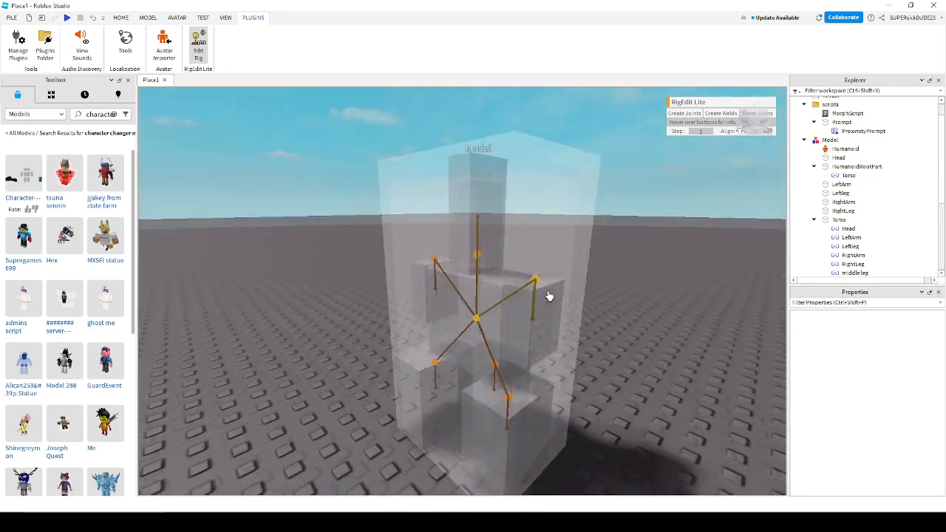
scroll(548, 297, down, 3)
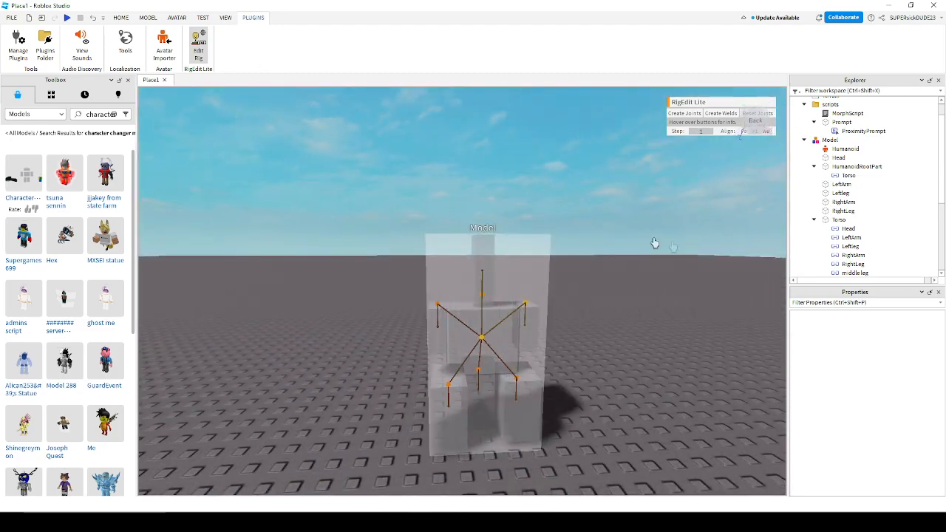
scroll(842, 238, down, 3)
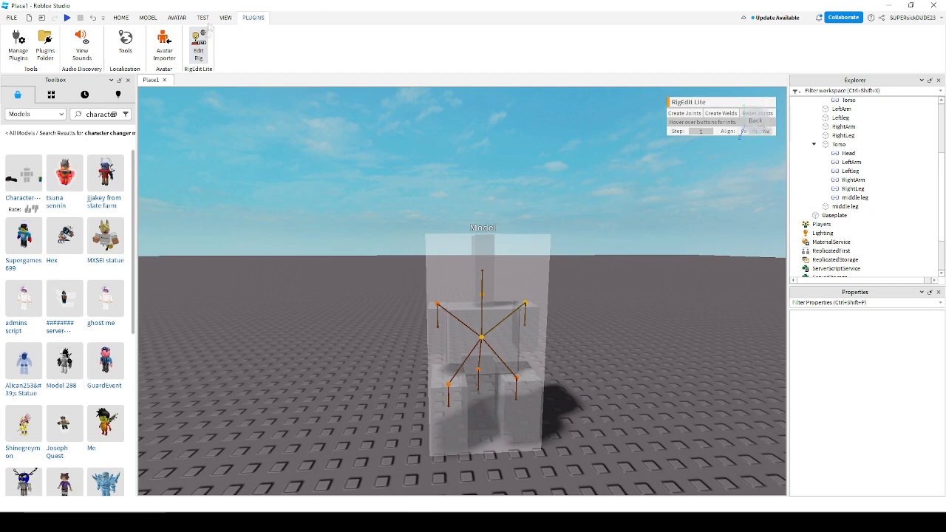
click(200, 49)
right_drag(565, 254, 565, 254)
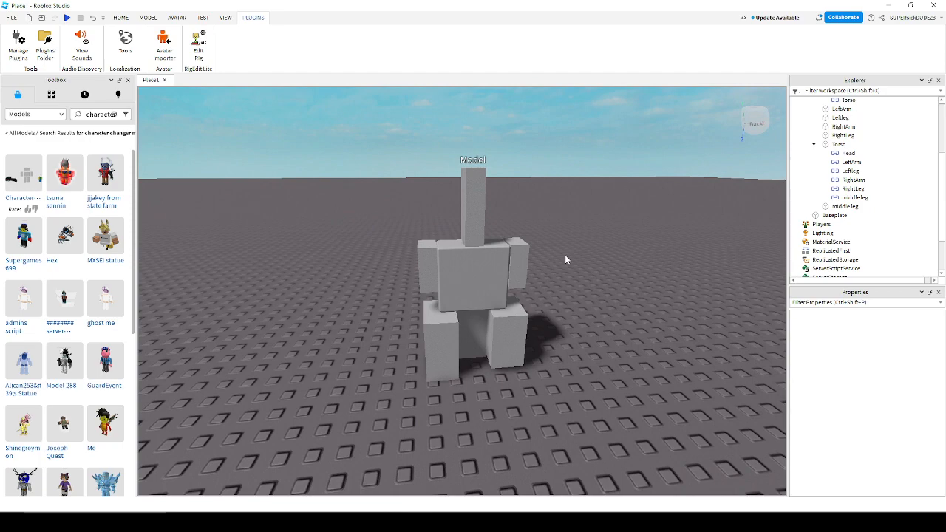
click(446, 258)
drag(447, 259, 465, 414)
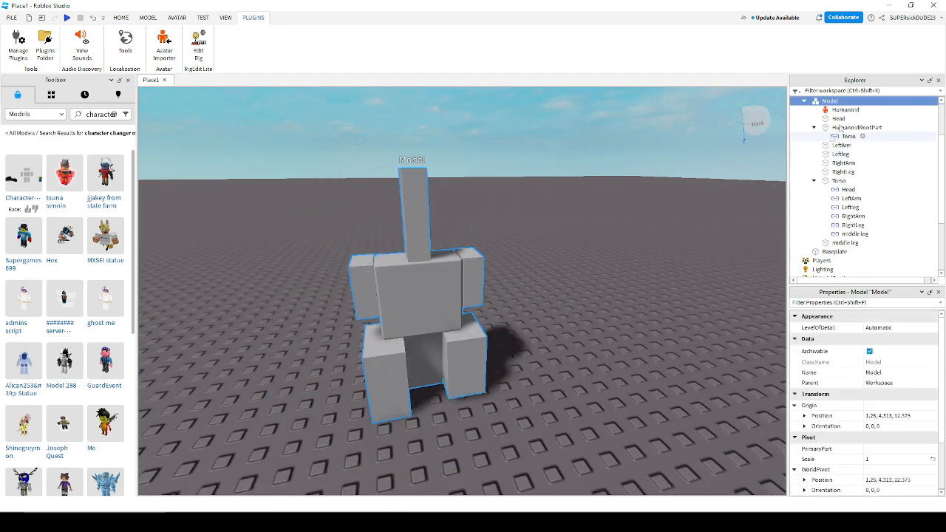
Rename the RightArm Motor6D inside Torso as Right Shoulder
click(848, 217)
scroll(882, 401, down, 1)
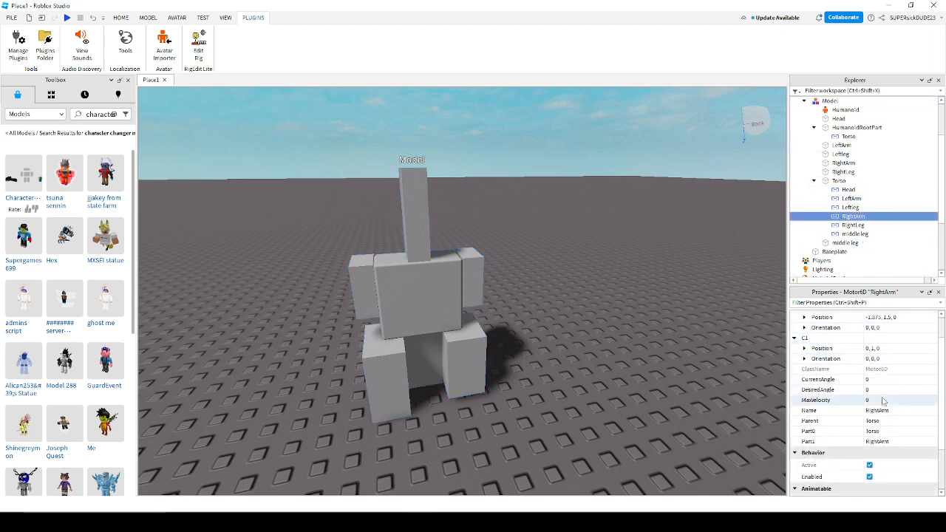
click(881, 410)
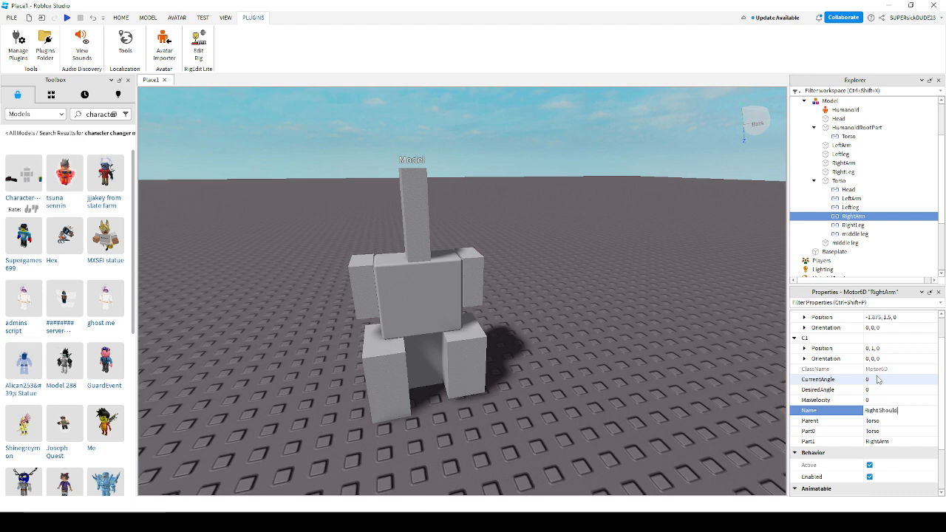
click(613, 310)
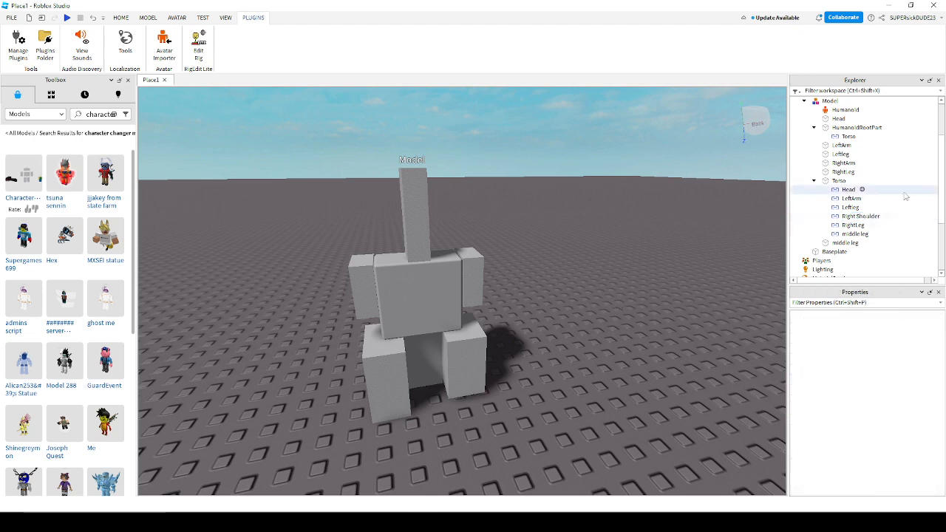
Generate an R6 masculine Block Avatar rig with the Rig Builder
scroll(881, 185, up, 2)
click(178, 18)
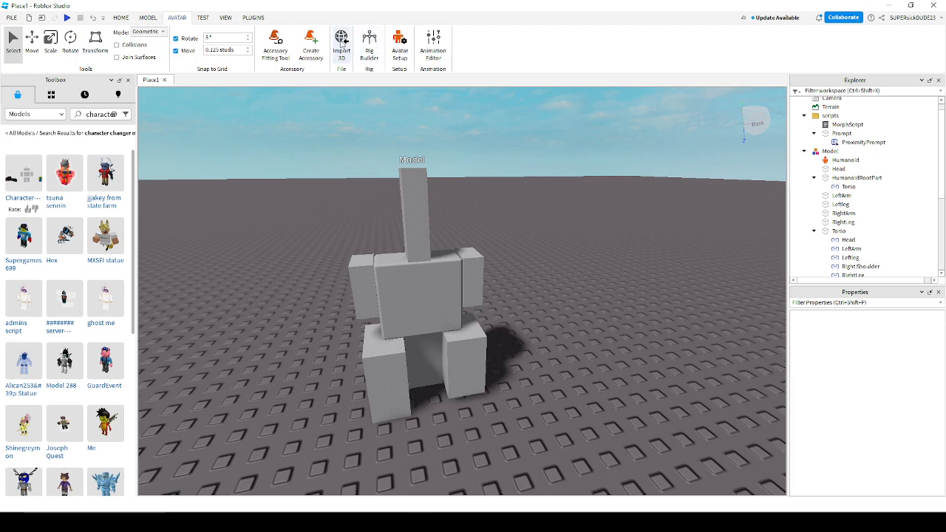
click(369, 45)
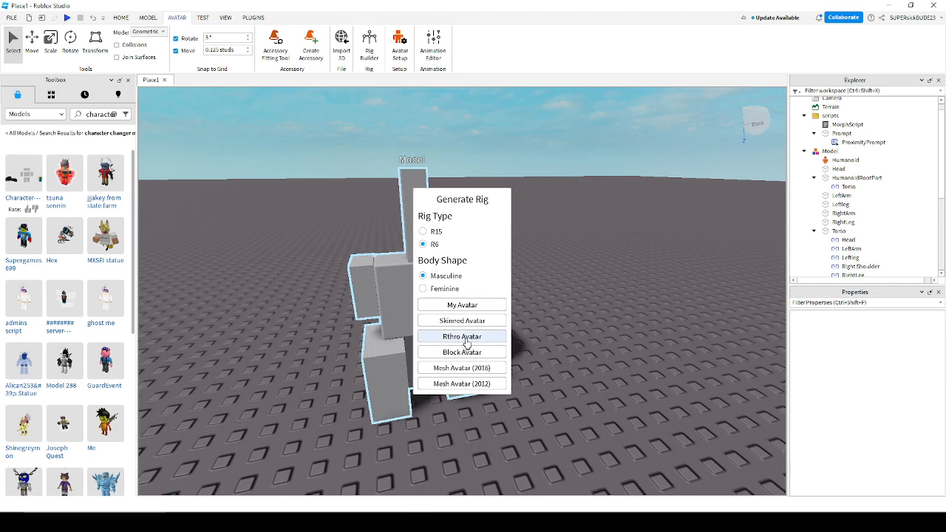
click(465, 352)
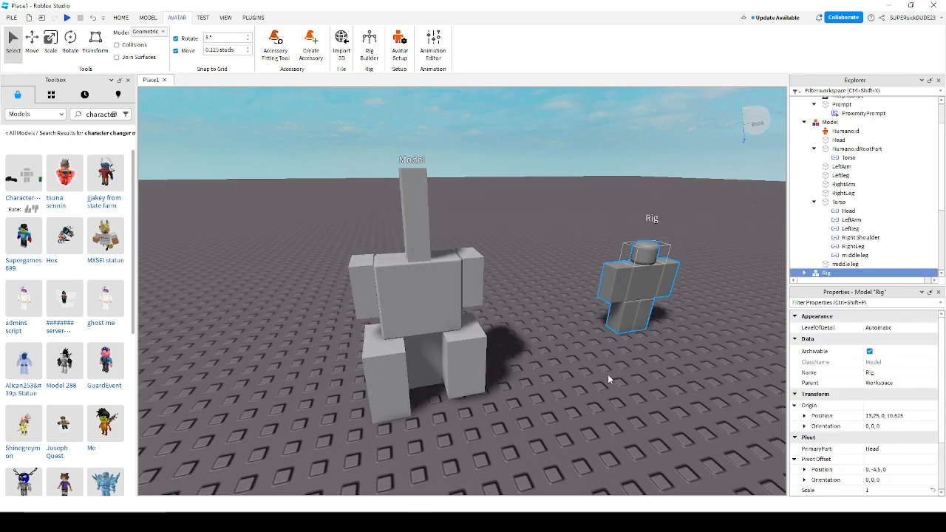
Expand the generated Rig's Torso and examine the names of its Motor6D joints, including the Right Shoulder
key(f)
scroll(801, 241, down, 1)
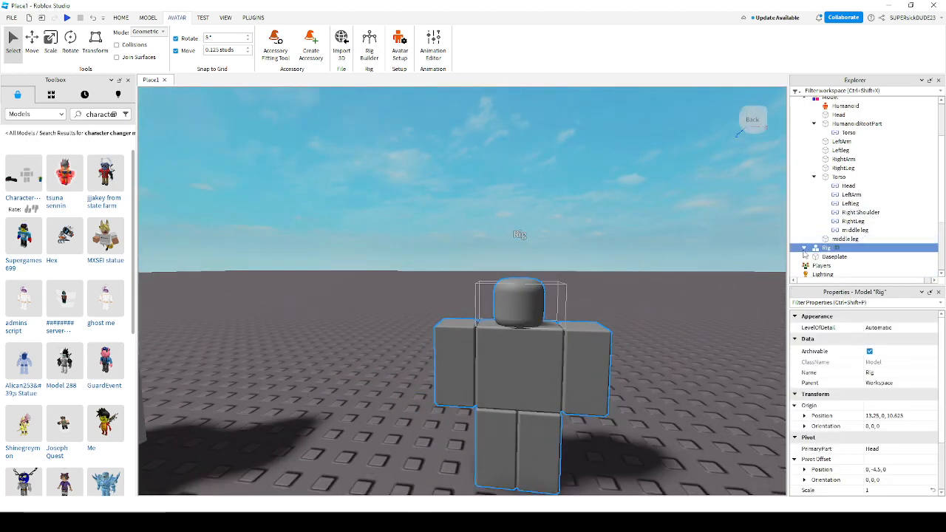
click(804, 249)
scroll(809, 253, down, 3)
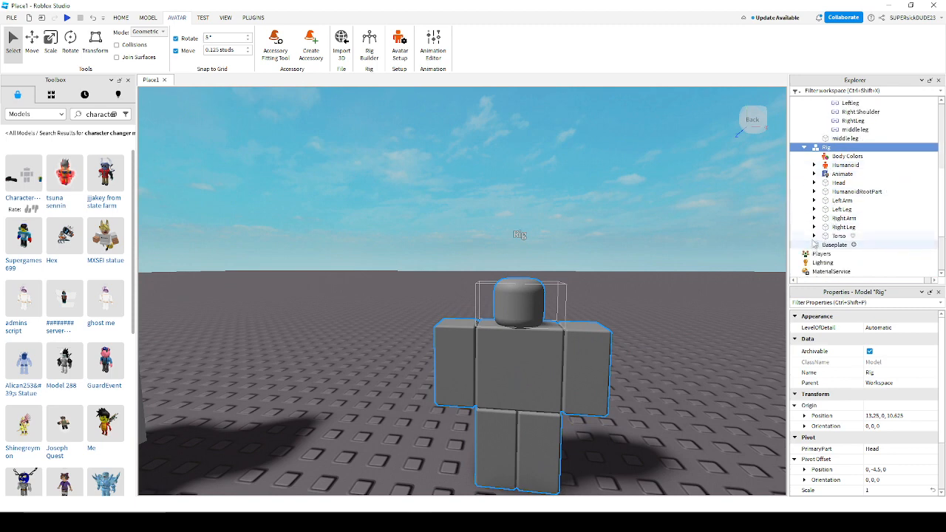
click(815, 235)
scroll(857, 244, down, 4)
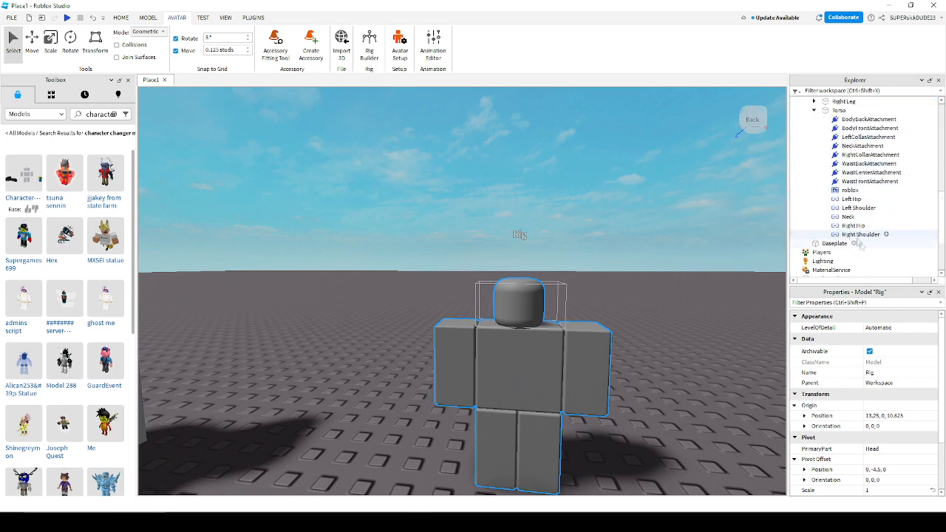
click(859, 234)
right_drag(579, 260, 561, 259)
click(375, 320)
scroll(448, 251, down, 3)
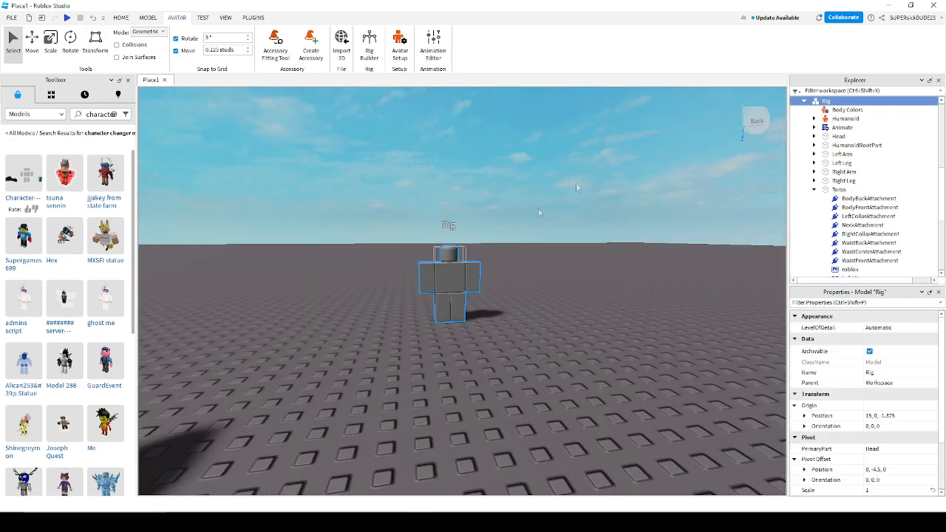
scroll(431, 300, up, 3)
scroll(857, 221, down, 2)
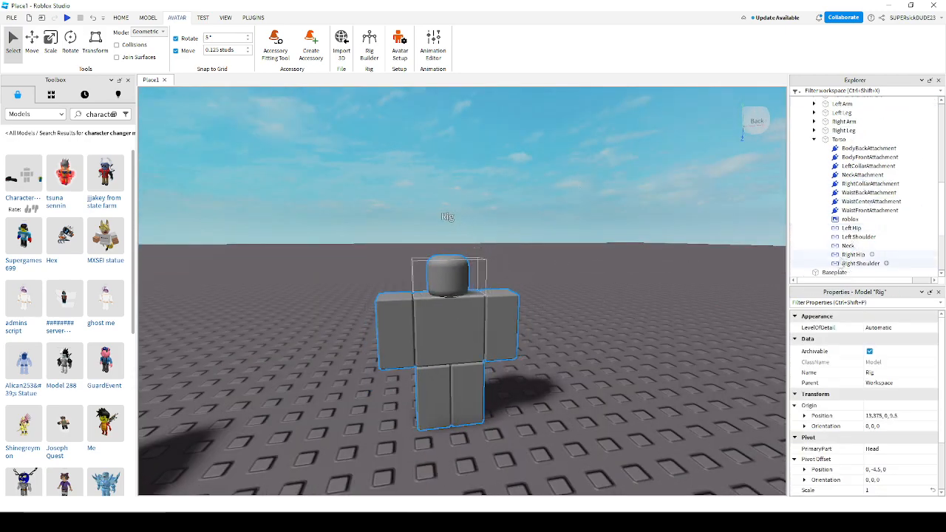
click(857, 263)
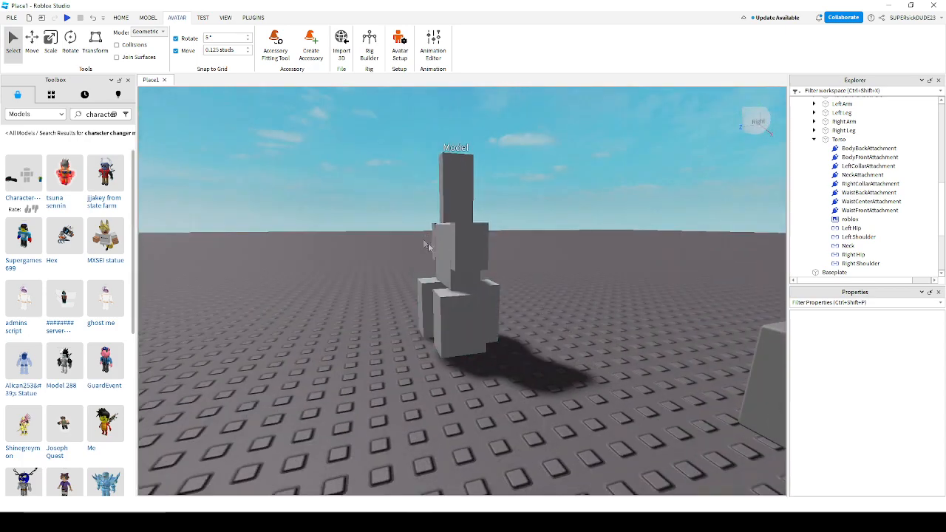
Delete the generated reference Rig standing beside the custom character model
click(428, 242)
right_drag(543, 310, 540, 306)
scroll(450, 230, up, 2)
scroll(584, 288, down, 2)
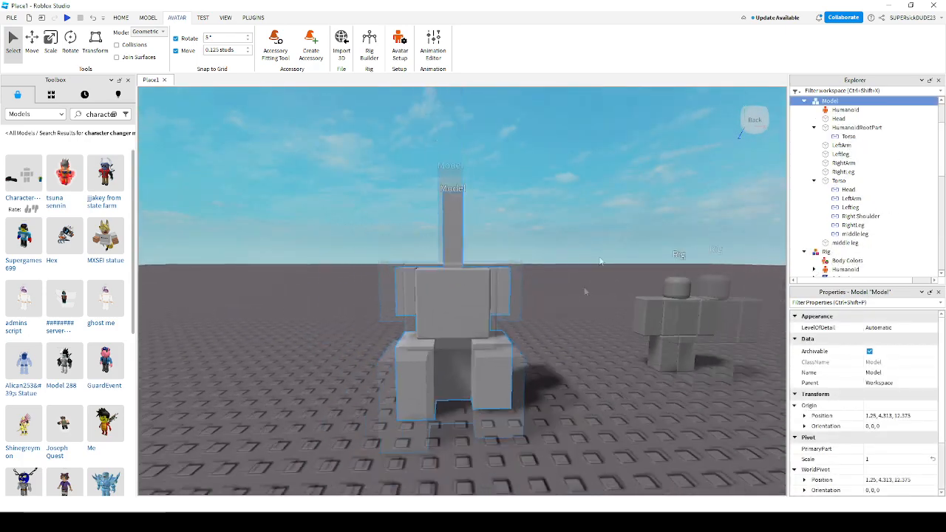
click(630, 318)
key(Delete)
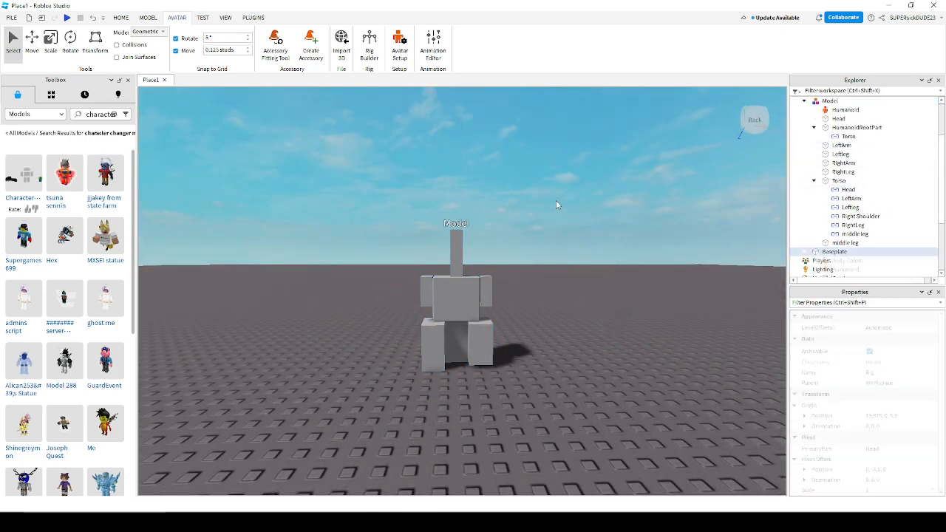
Create an Untitled Animation Clip for Model in the Animation Editor, test-select its middle leg, and close the editor
click(451, 323)
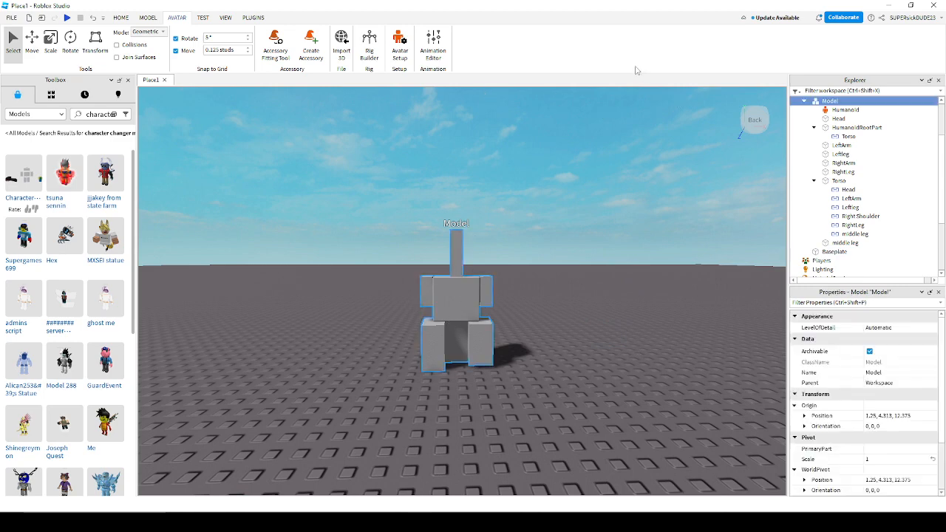
click(433, 45)
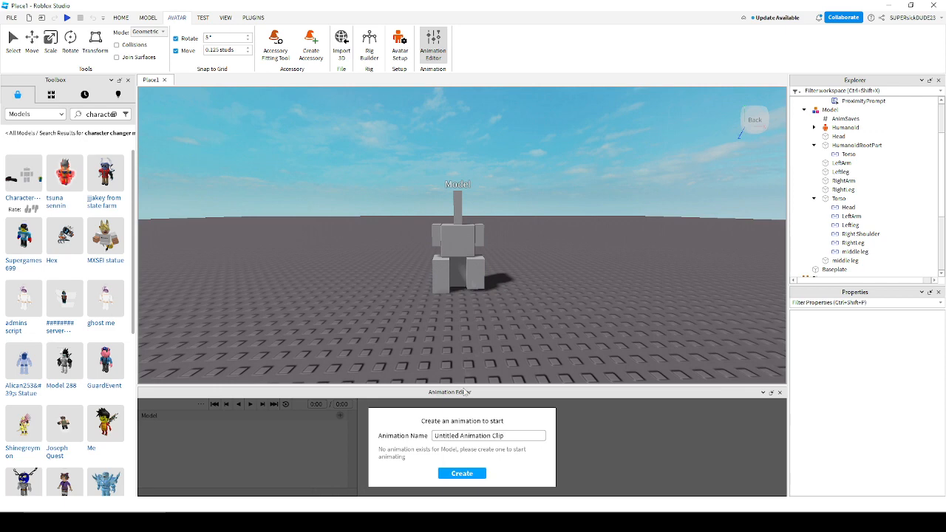
click(462, 475)
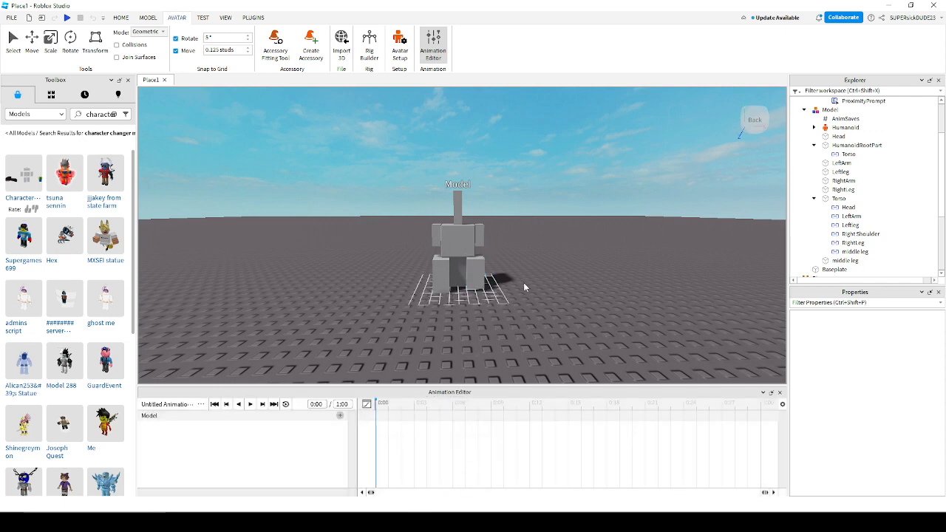
scroll(525, 282, down, 8)
click(450, 277)
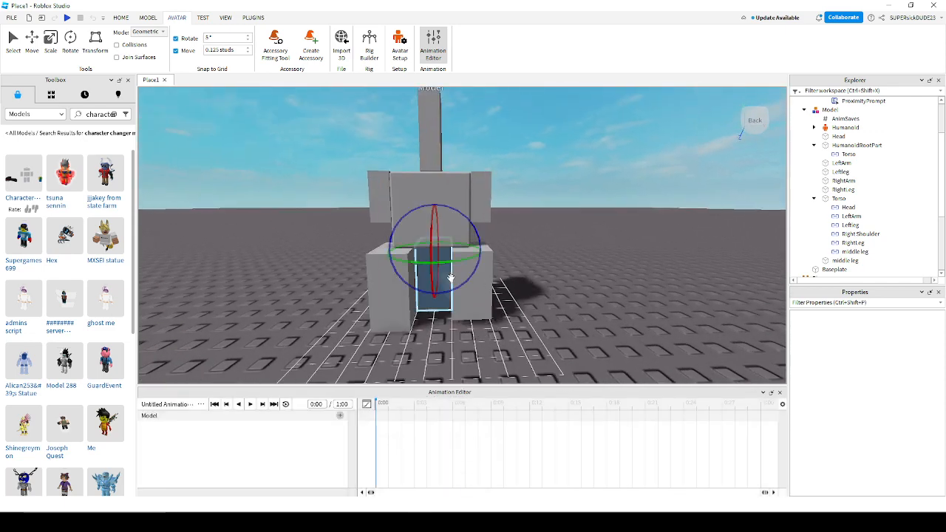
scroll(450, 278, up, 10)
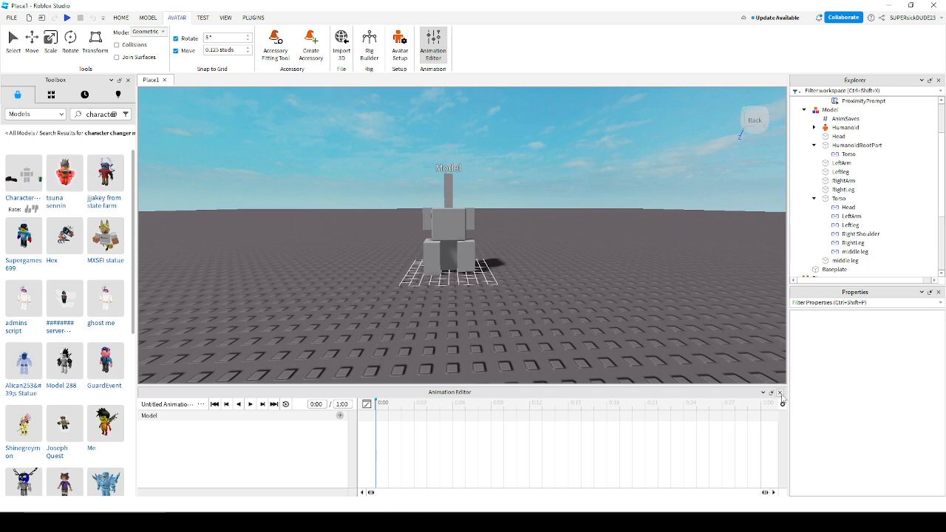
click(780, 392)
Collapse Model in the hierarchy and examine the MorphScript and Prompt objects inside the scripts folder
key(w)
click(444, 266)
key(s)
key(w)
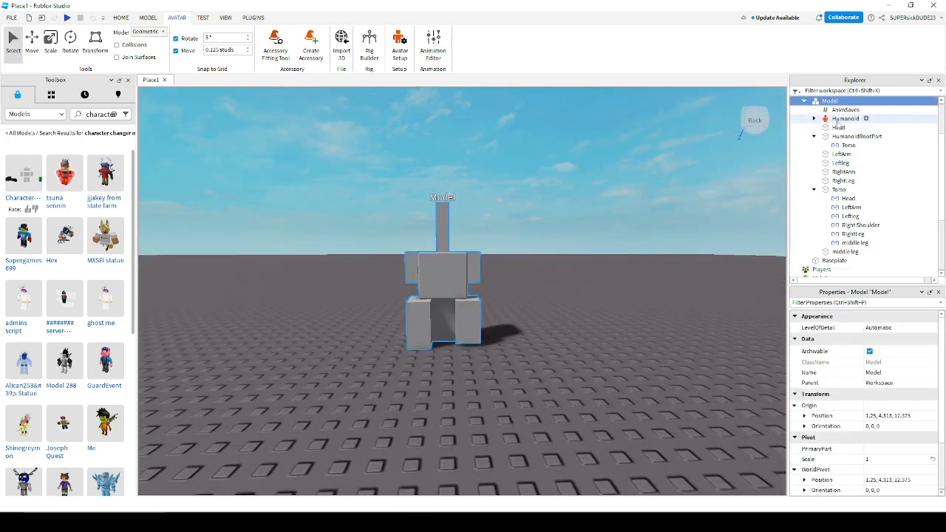
scroll(819, 111, up, 1)
click(804, 146)
scroll(819, 133, up, 1)
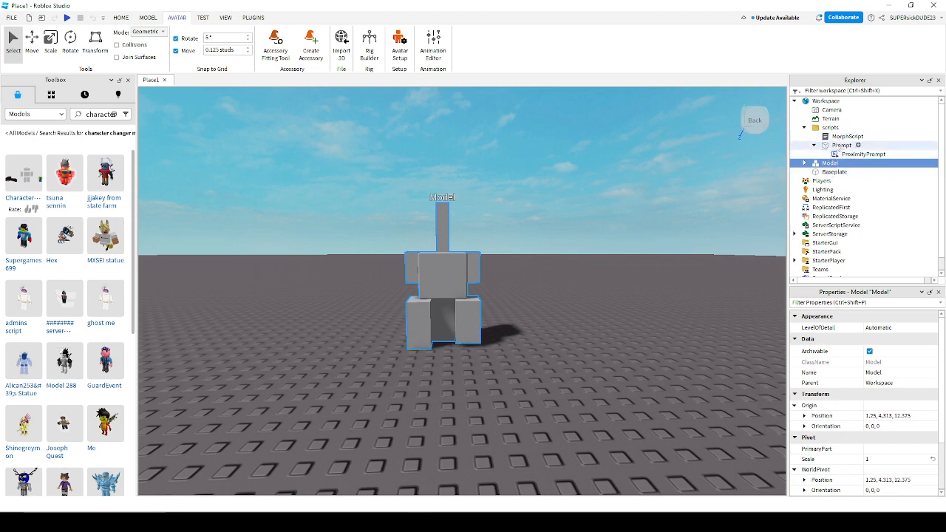
click(843, 137)
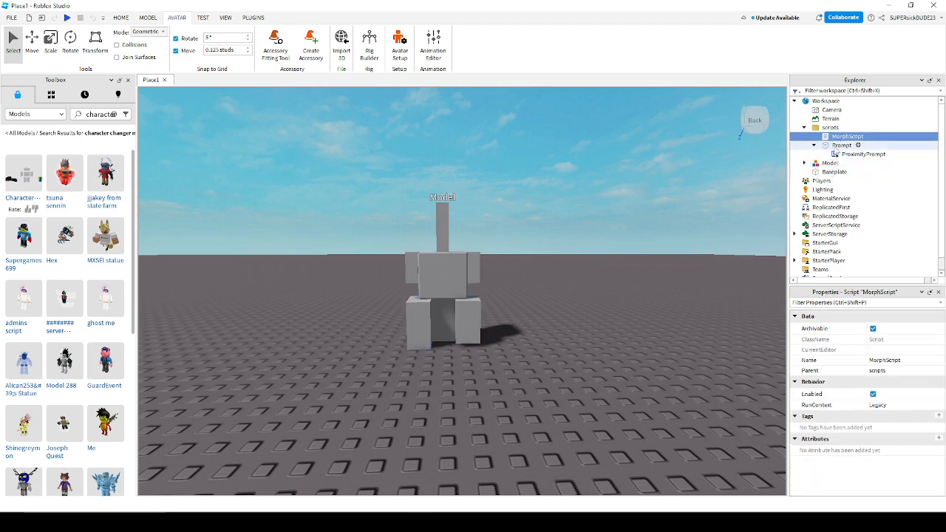
ctrl+click(839, 146)
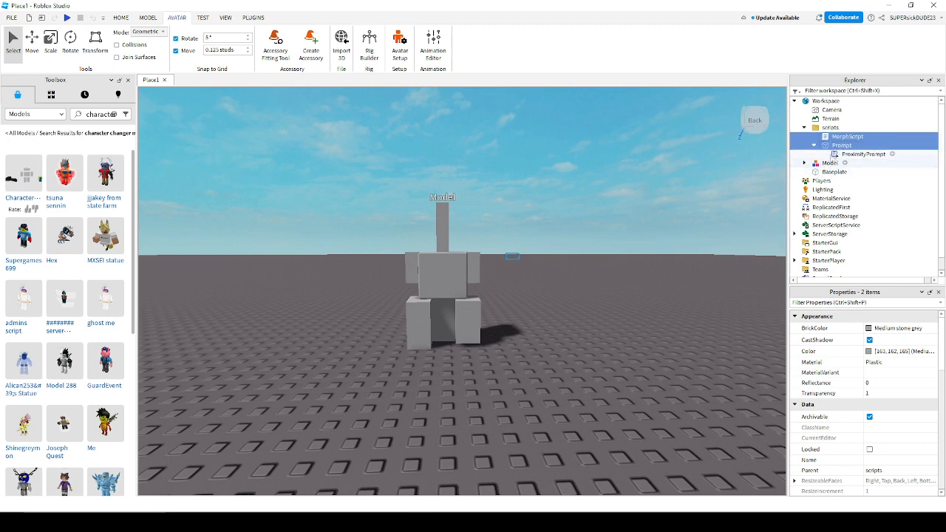
click(840, 138)
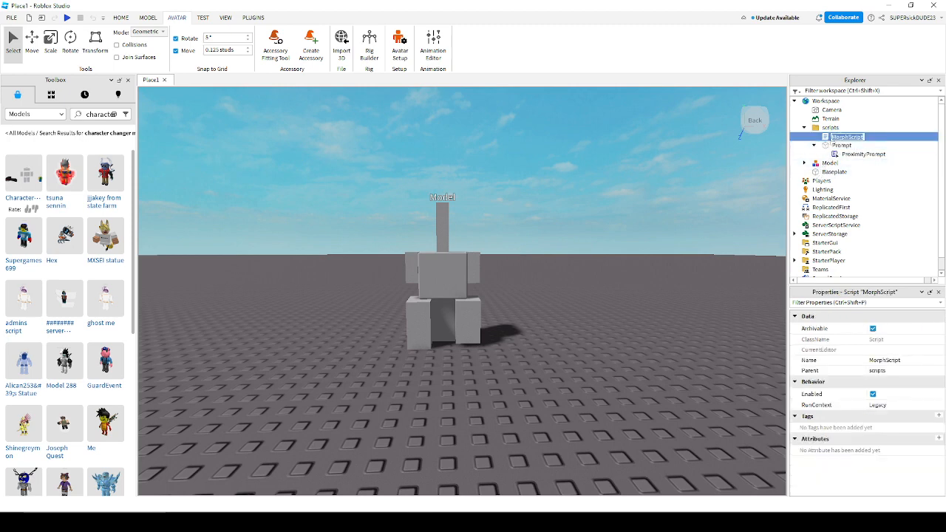
click(600, 255)
right_drag(601, 256, 588, 310)
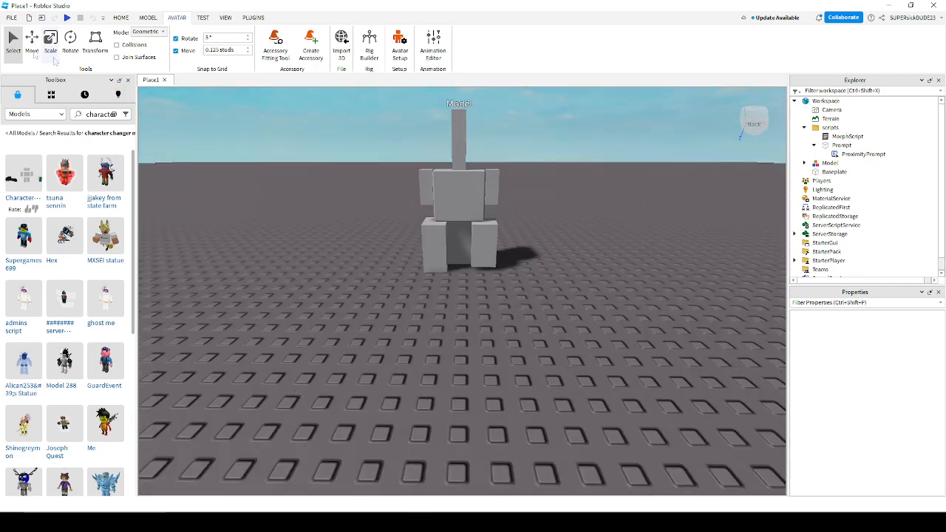
right_drag(644, 137, 650, 129)
right_drag(568, 158, 564, 165)
Publish the place to Roblox so that its game settings can be edited
click(11, 17)
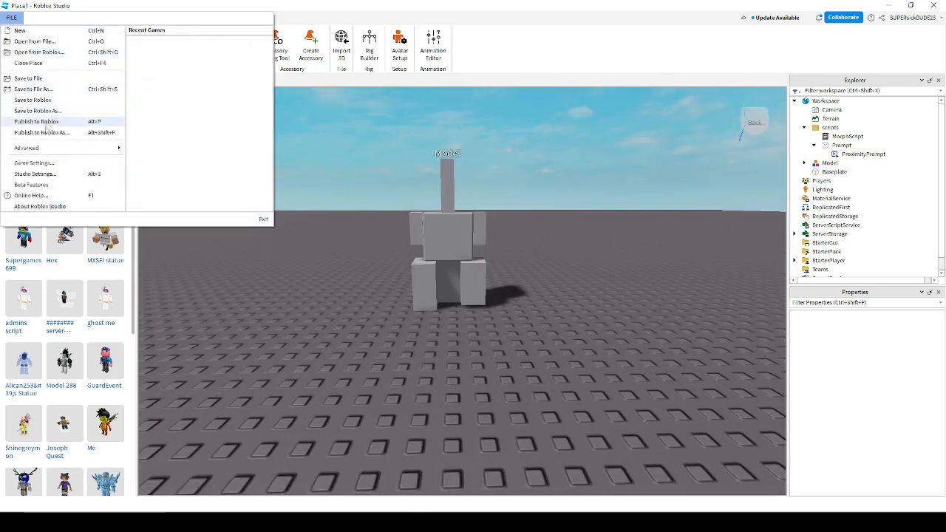
click(34, 163)
click(473, 181)
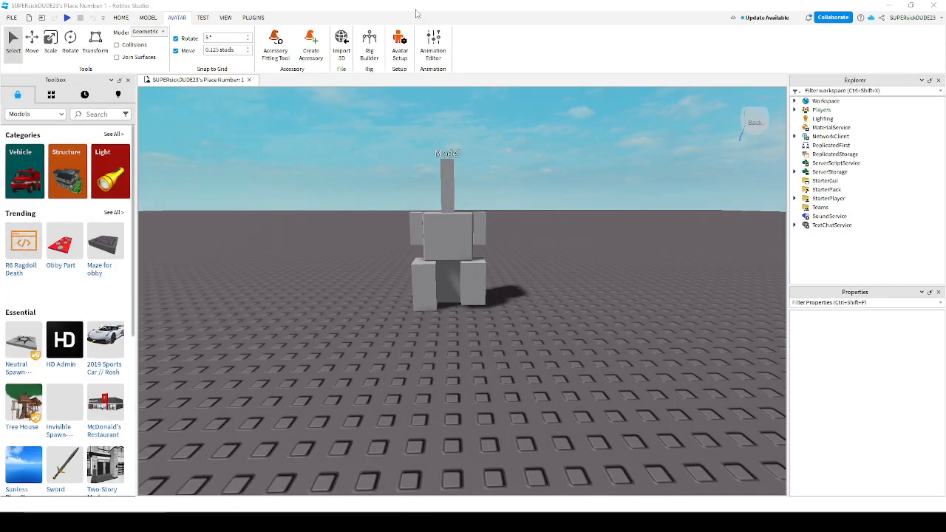
Change the game's Avatar Type to R6 in the game settings and save the change
click(12, 17)
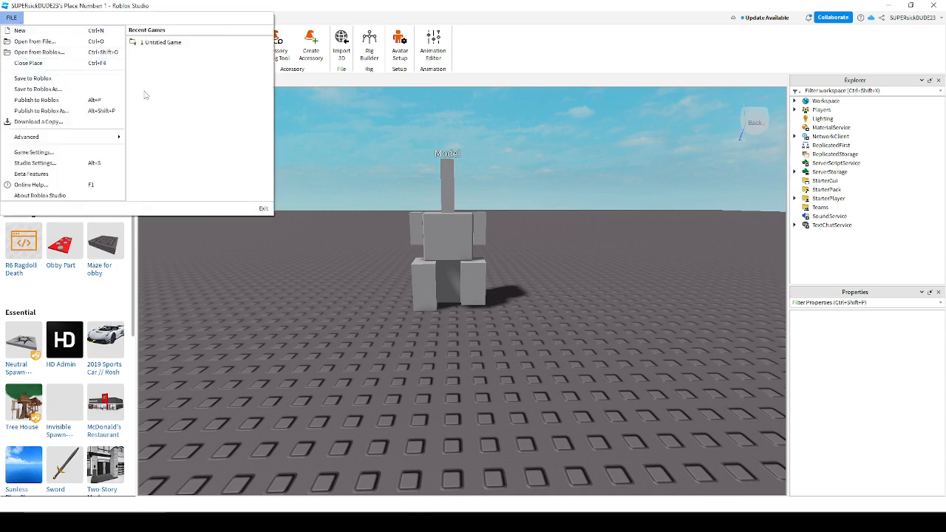
click(61, 153)
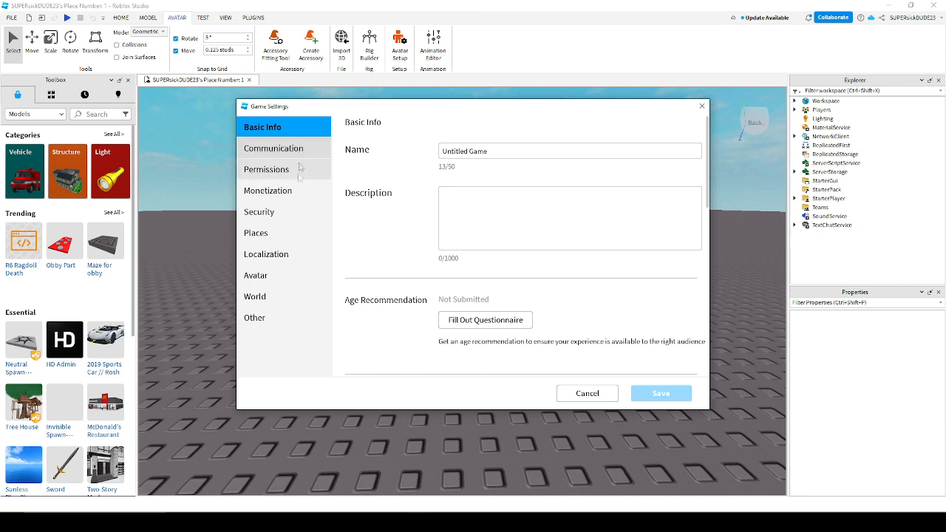
click(273, 276)
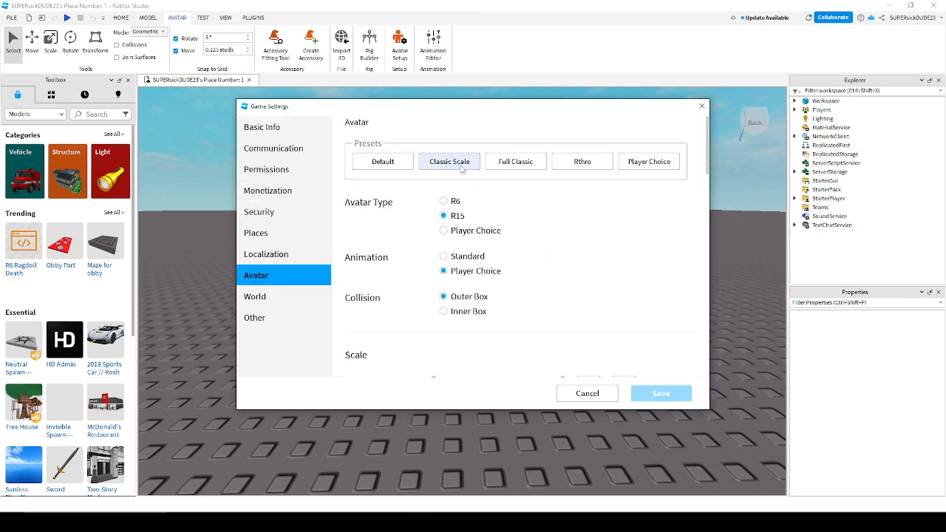
click(444, 202)
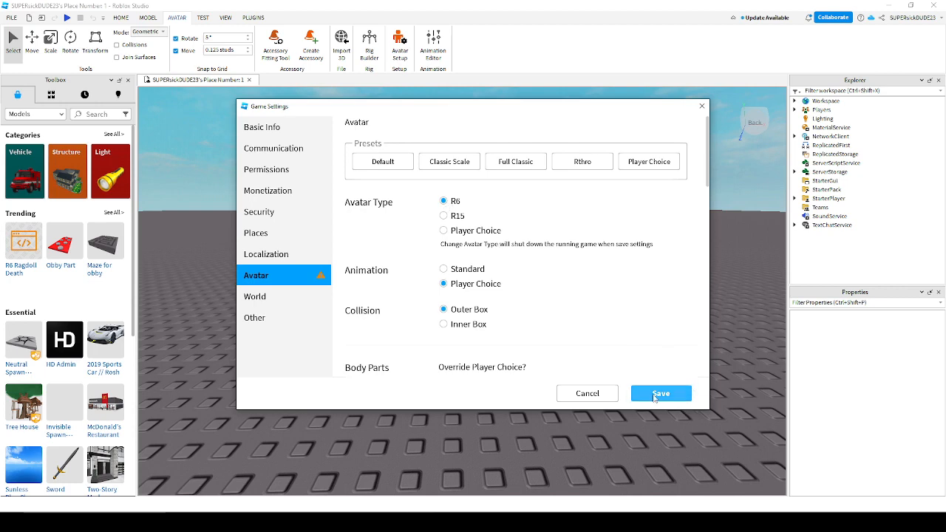
click(654, 396)
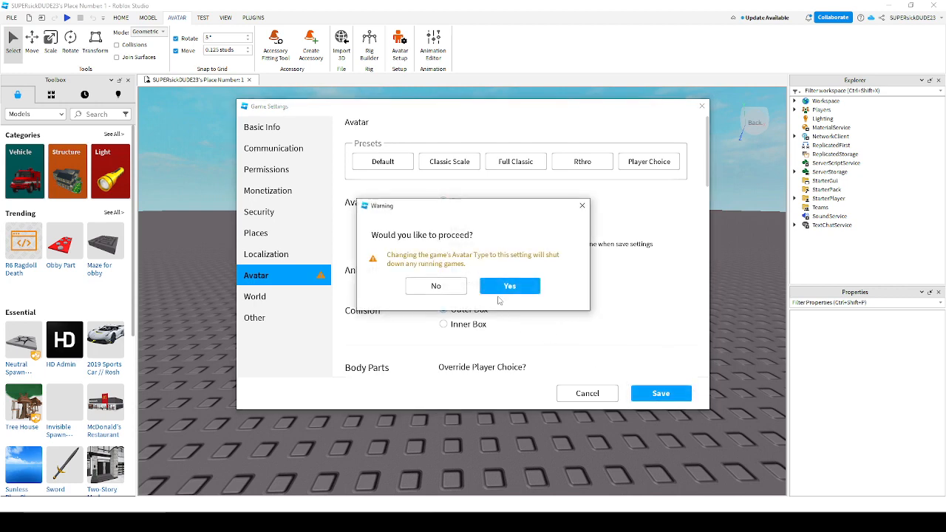
click(508, 287)
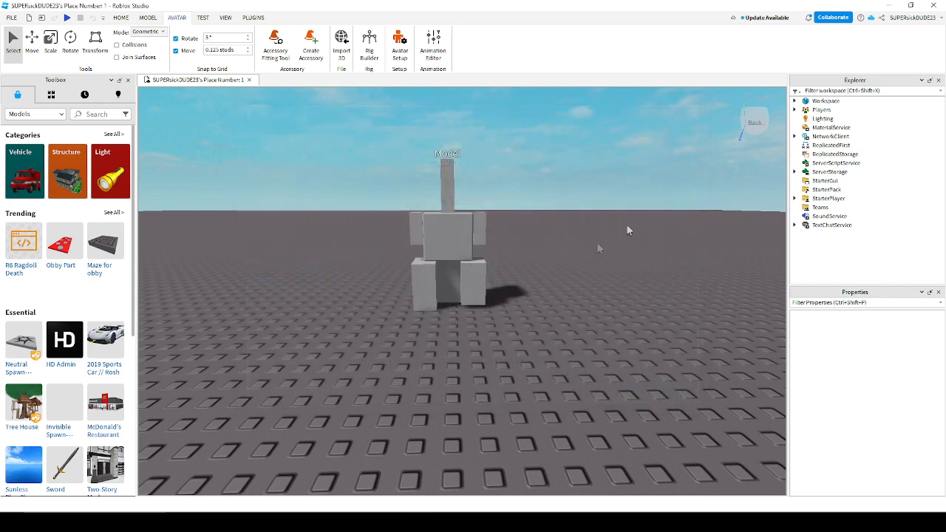
Playtest the place, walking the R6 avatar up to and around the custom model, and end the test
click(69, 17)
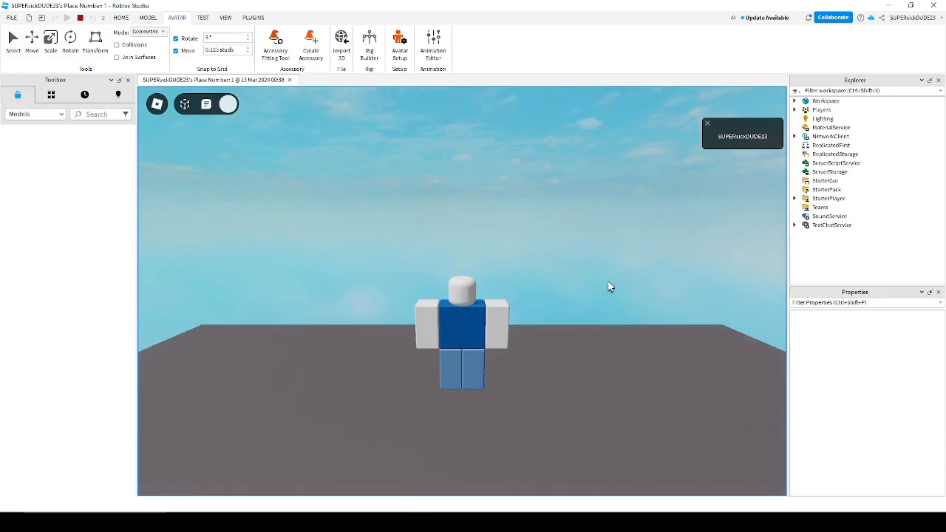
key(s)
right_drag(558, 321, 558, 322)
scroll(558, 321, up, 1)
key(w)
key(w)
key(d)
key(w)
key(d)
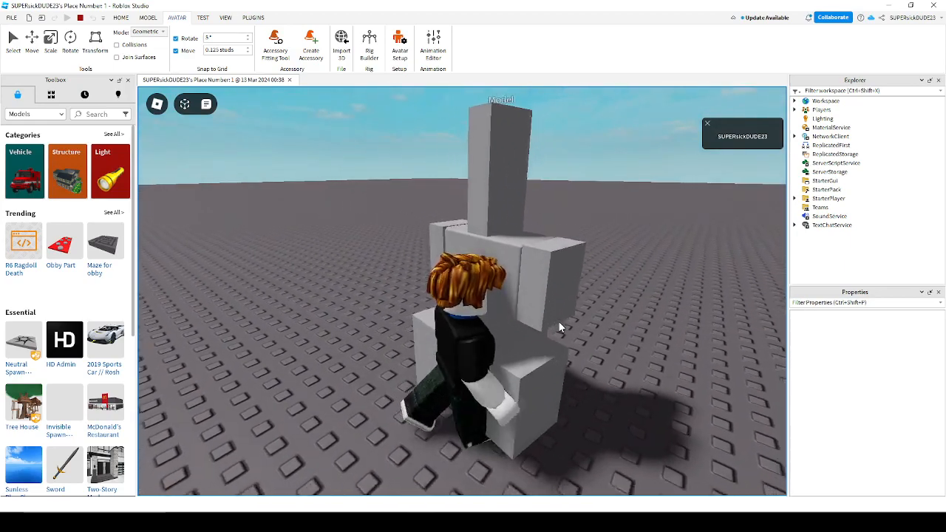
key(s)
key(w)
key(a)
key(s)
key(d)
key(a)
key(w)
key(d)
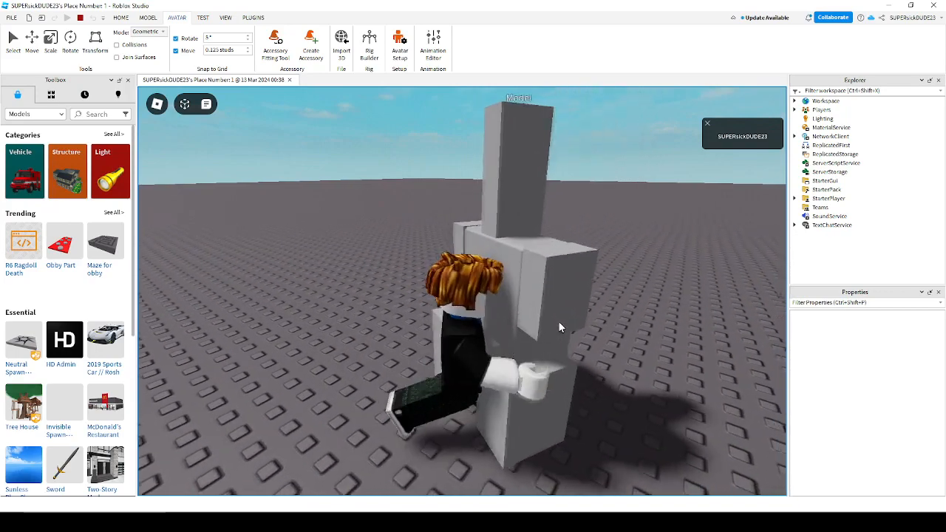
key(s)
key(w)
key(s)
right_drag(559, 323, 559, 322)
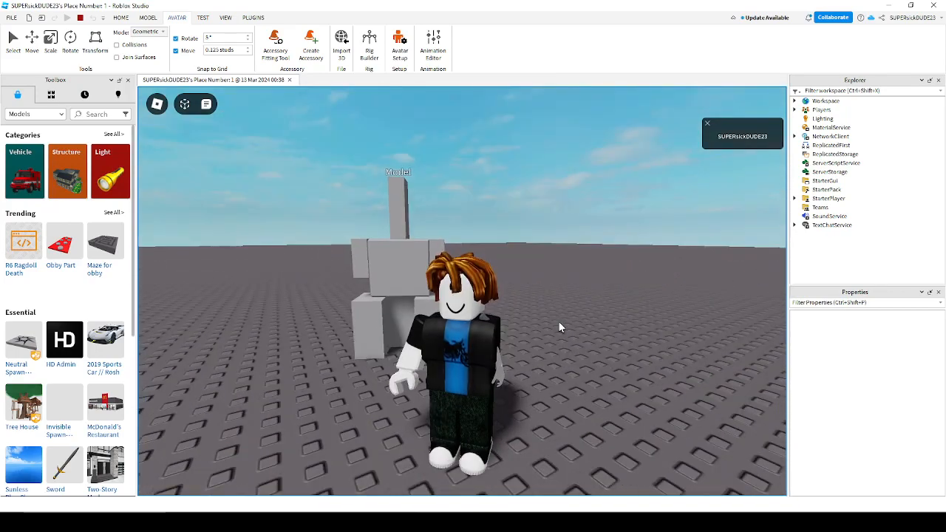
key(d)
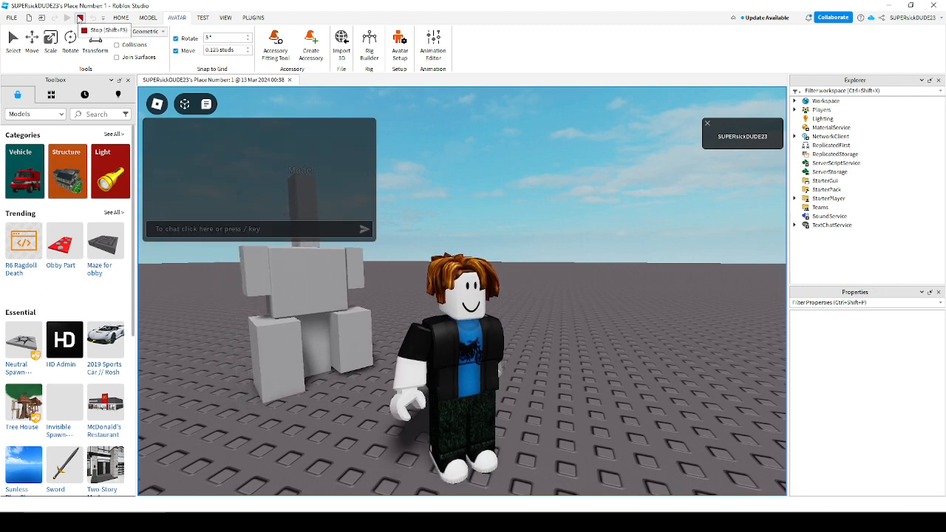
click(80, 17)
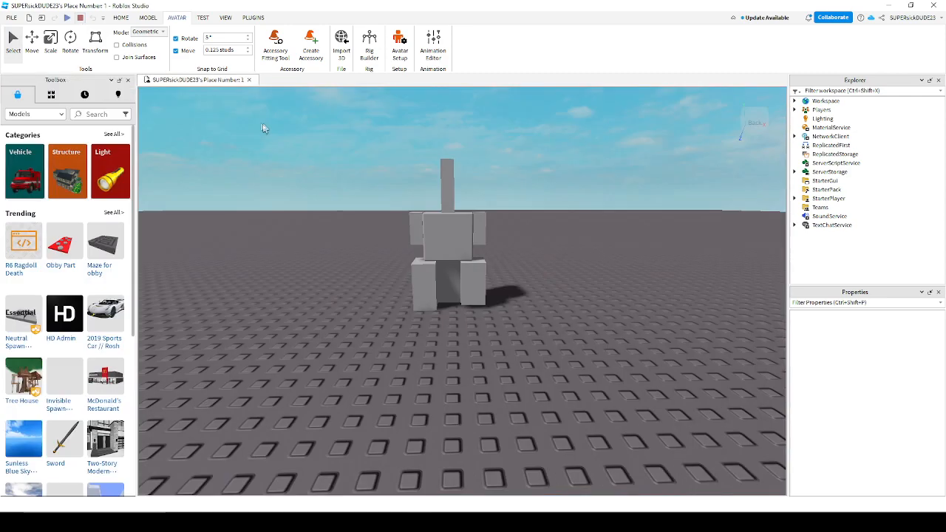
Expand Model in the hierarchy and examine its Humanoid, the legs up close, and the RightLeg part's size
click(795, 101)
click(809, 137)
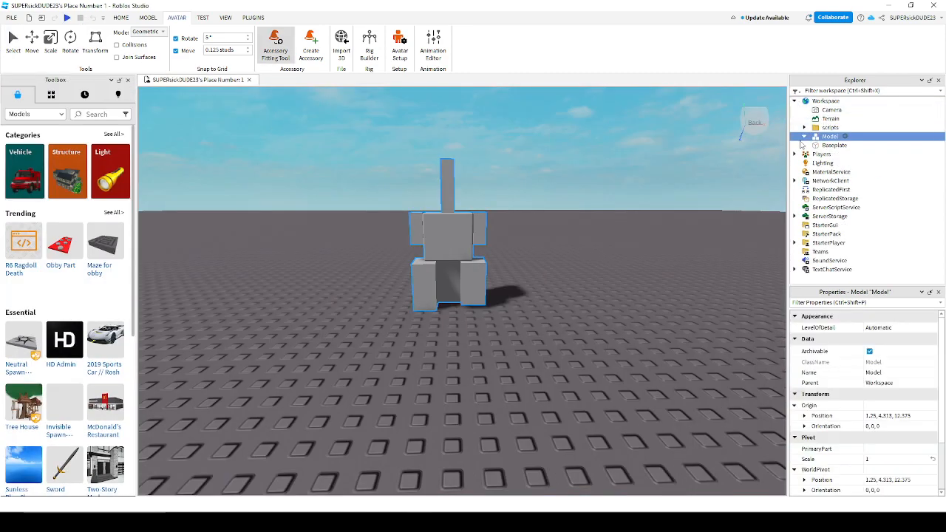
click(804, 137)
click(844, 154)
right_drag(601, 268, 613, 297)
key(w)
scroll(601, 267, down, 4)
scroll(601, 267, up, 2)
scroll(619, 295, down, 3)
key(w)
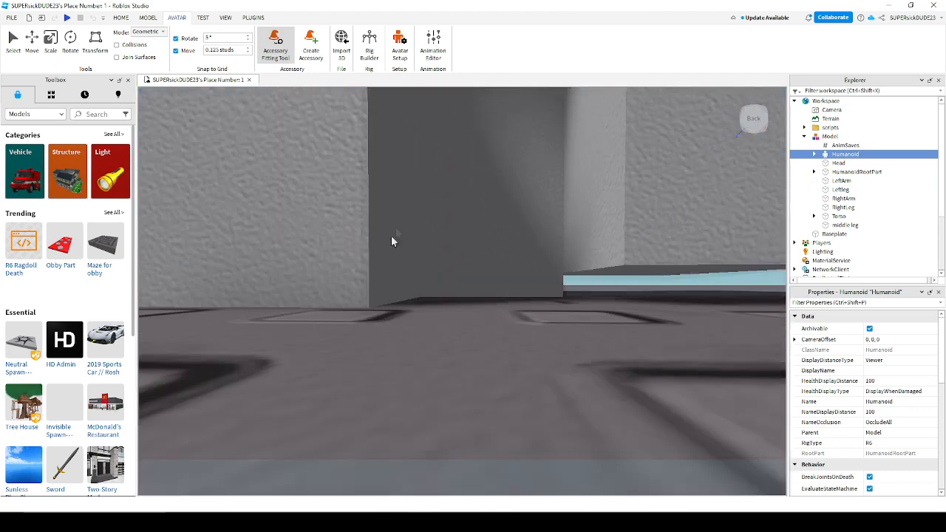
key(s)
click(838, 209)
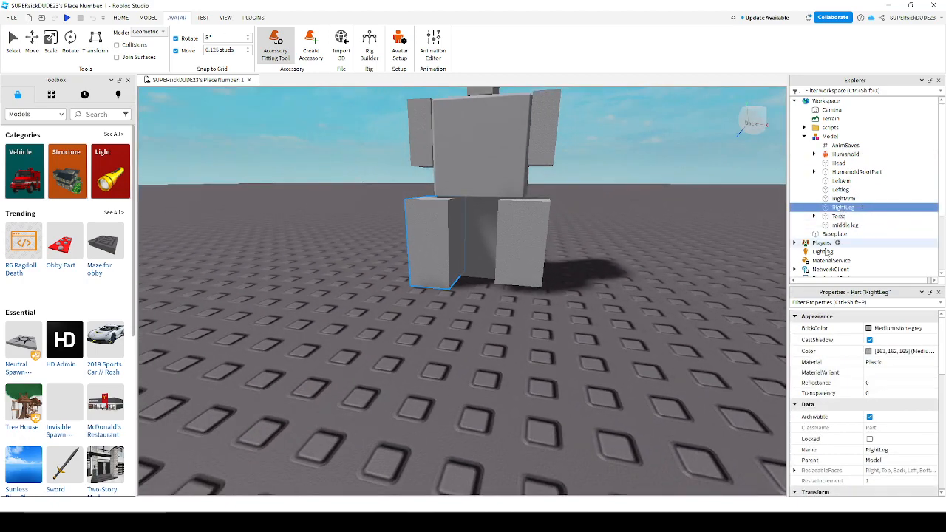
scroll(887, 399, down, 3)
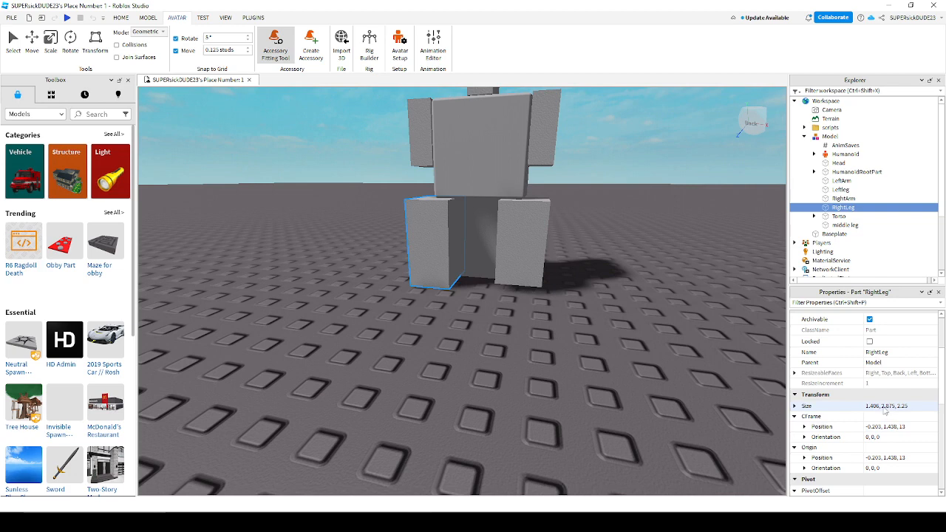
Filter the Humanoid's properties for "hip" and set HipHeight to 1.4
click(842, 154)
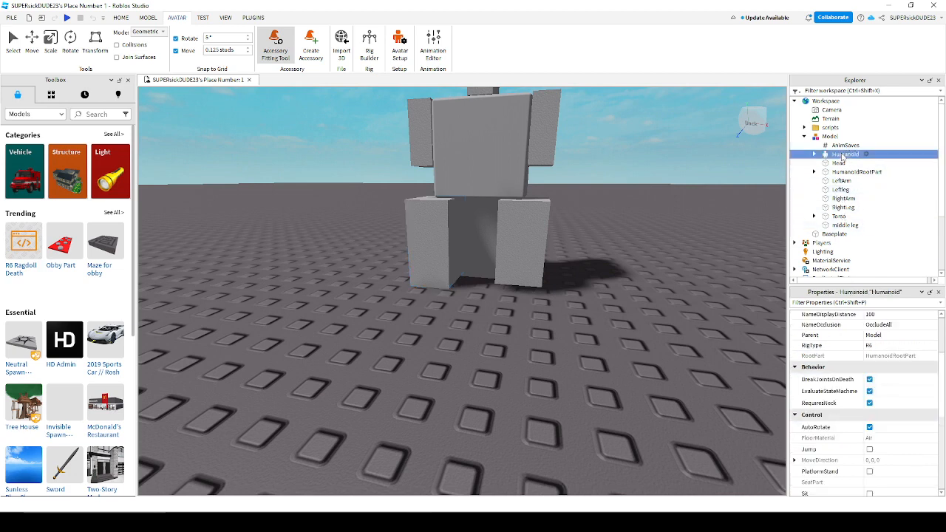
scroll(890, 389, up, 3)
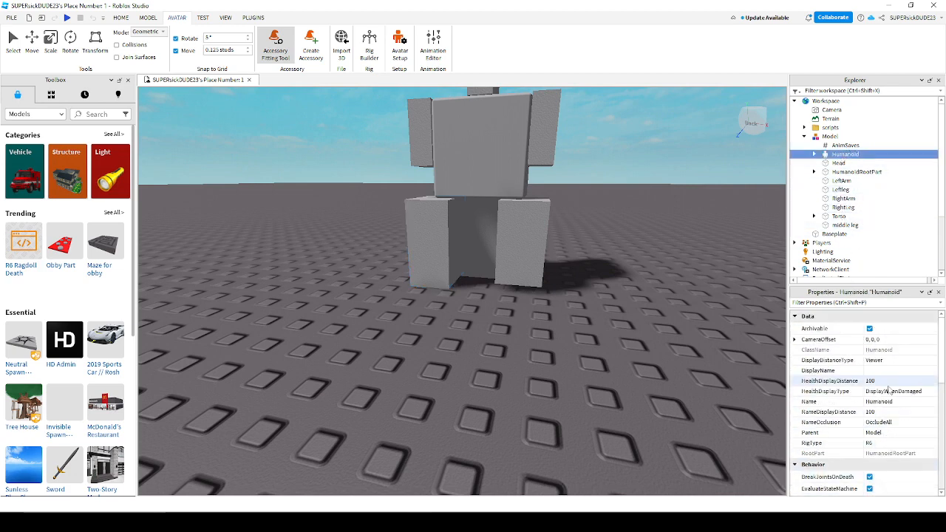
scroll(881, 408, down, 2)
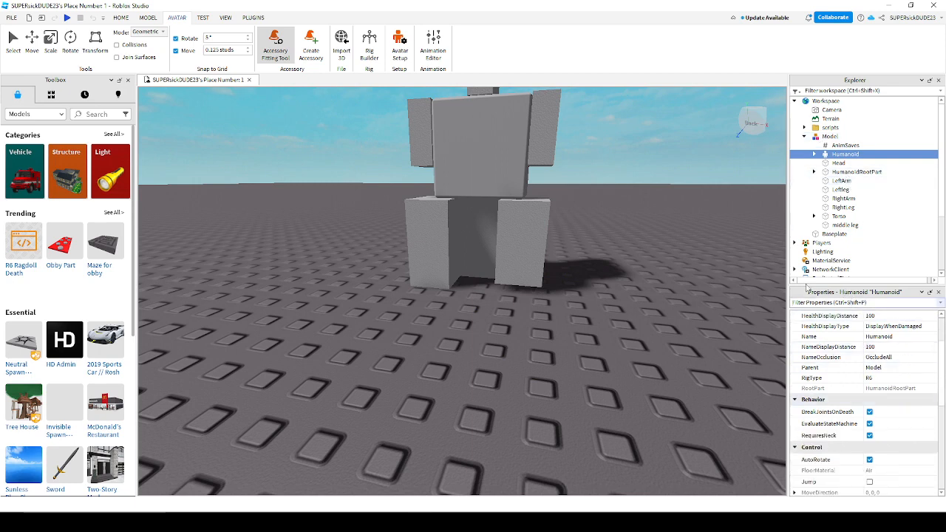
key(ctrl+shift+p)
text(hip)
click(895, 328)
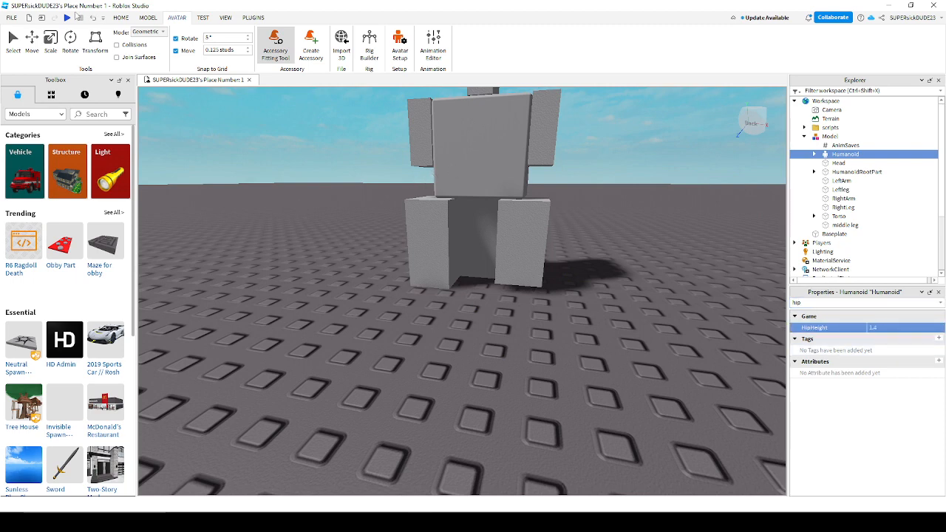
Playtest the place to check how the model stands, walking the avatar around it, and end the test
click(69, 17)
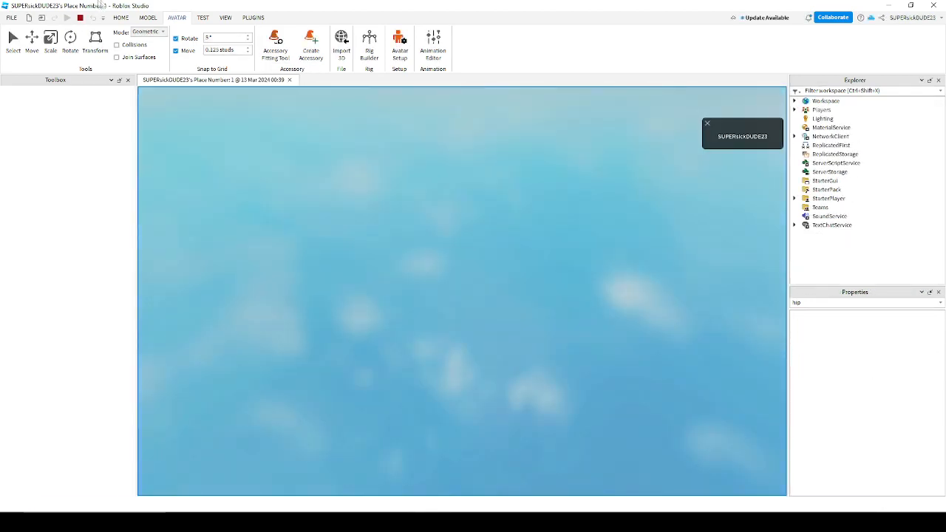
key(w)
key(a)
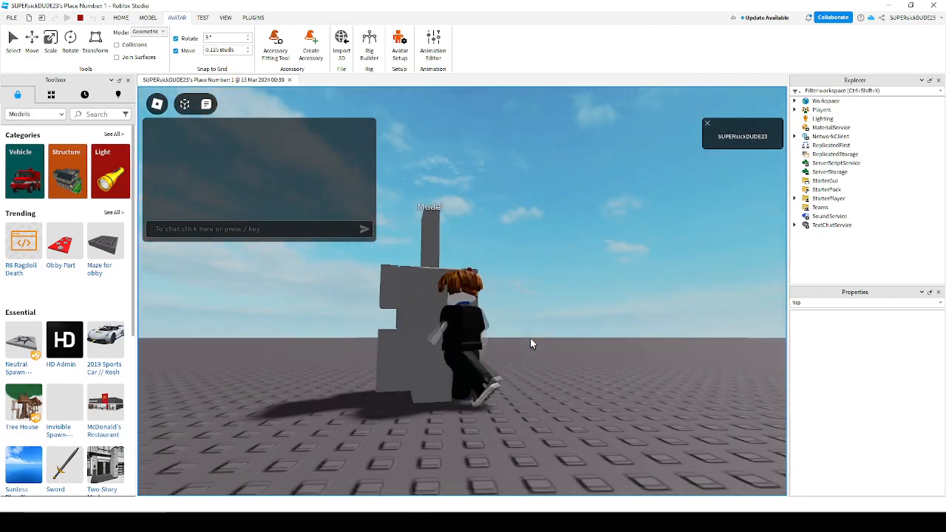
key(d)
key(a)
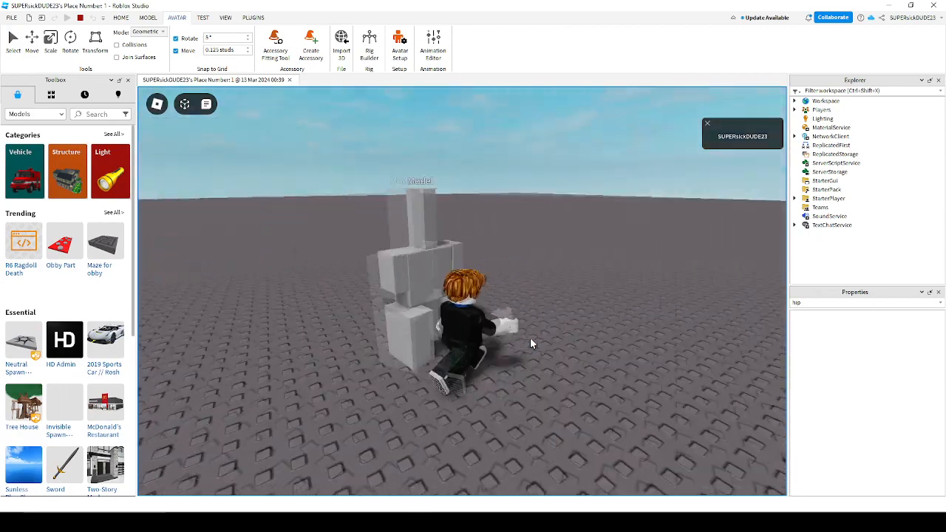
key(s)
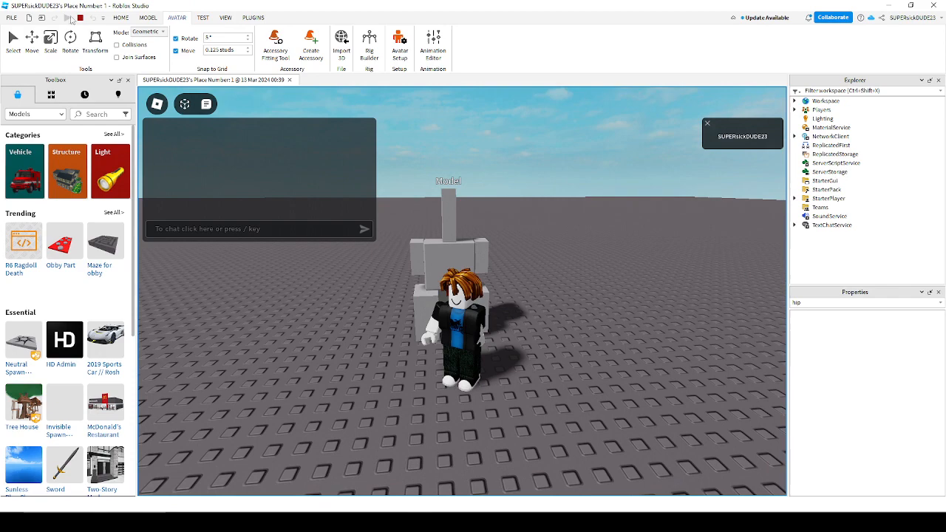
key(shift+F5)
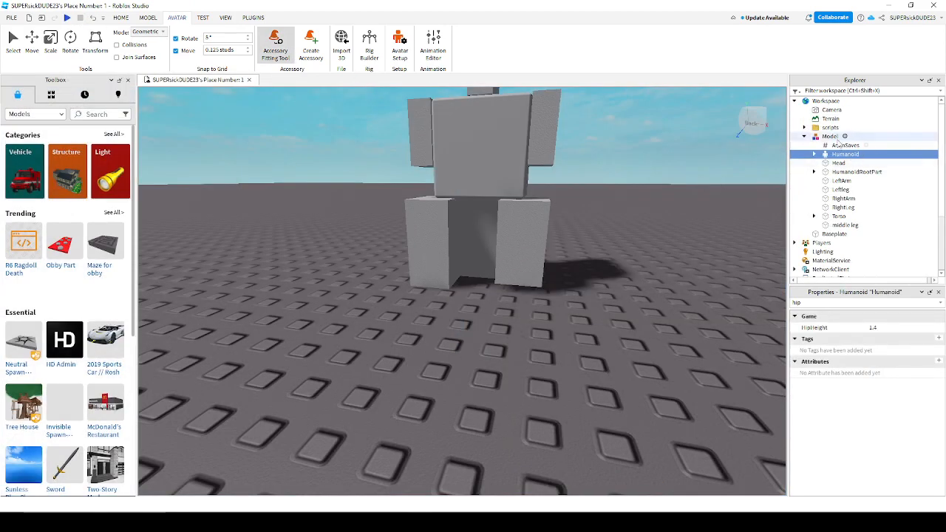
Clear the property filter and set Model's PrimaryPart to HumanoidRootPart
click(830, 136)
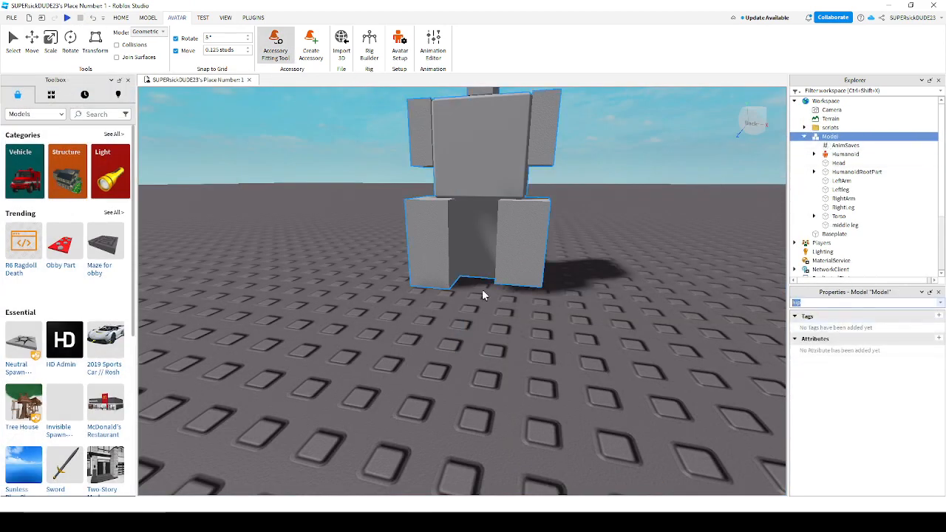
key(BackSpace)
scroll(886, 391, down, 1)
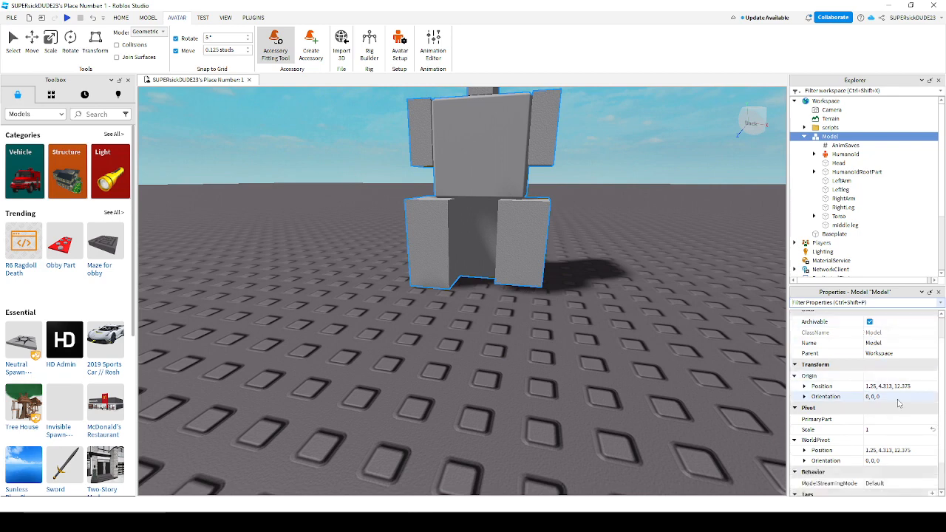
click(883, 419)
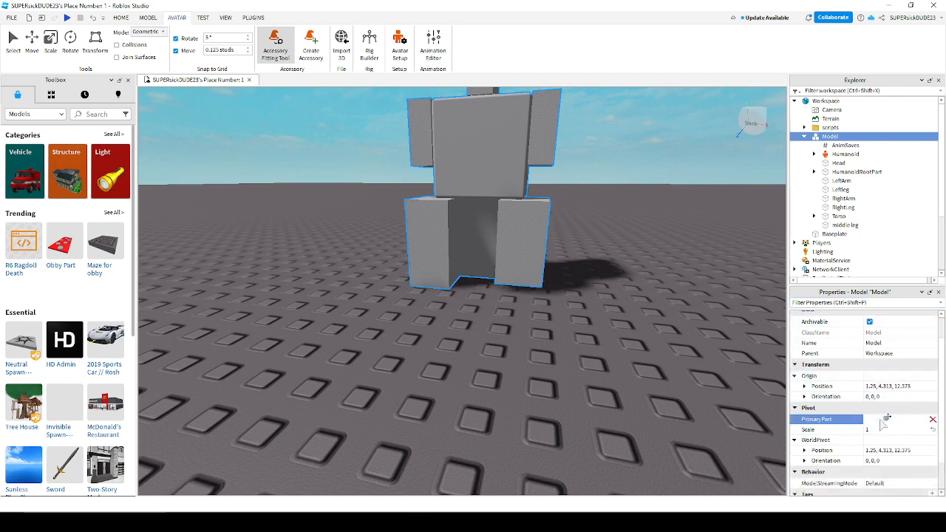
click(850, 172)
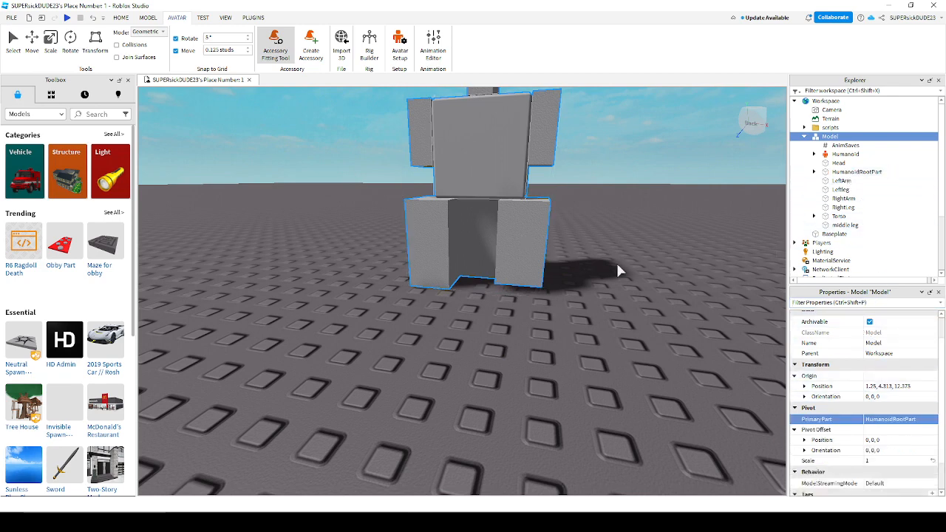
Move Model across the baseplate to about position -2.6, 4.3, 18.8
drag(474, 244, 440, 328)
click(505, 367)
right_drag(506, 366, 599, 375)
scroll(563, 383, down, 3)
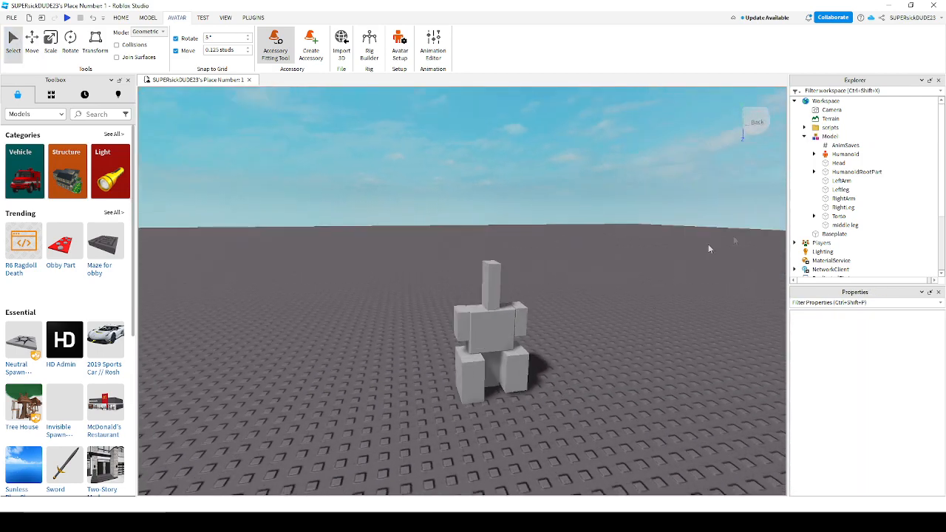
drag(488, 340, 433, 355)
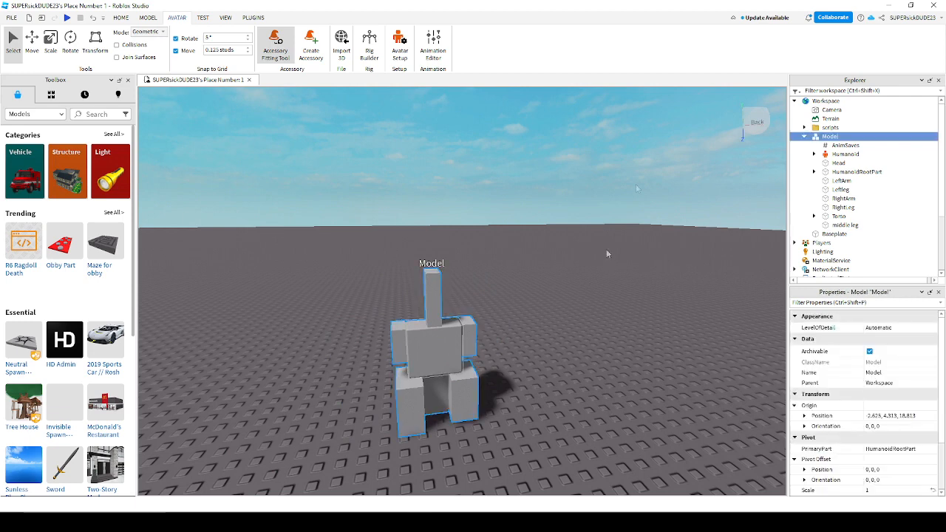
Run a playtest, copy the Animate script from the player's character in Workspace, and end the test
click(68, 17)
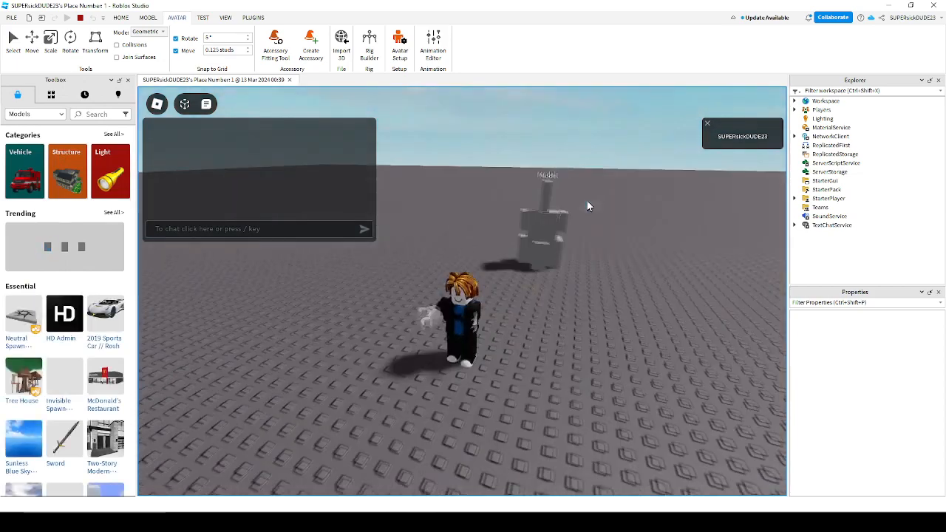
click(794, 100)
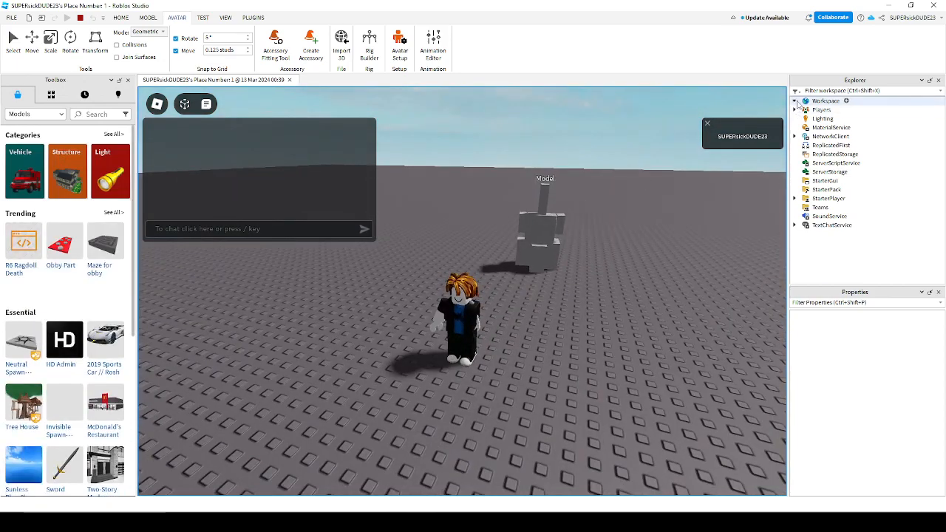
click(804, 145)
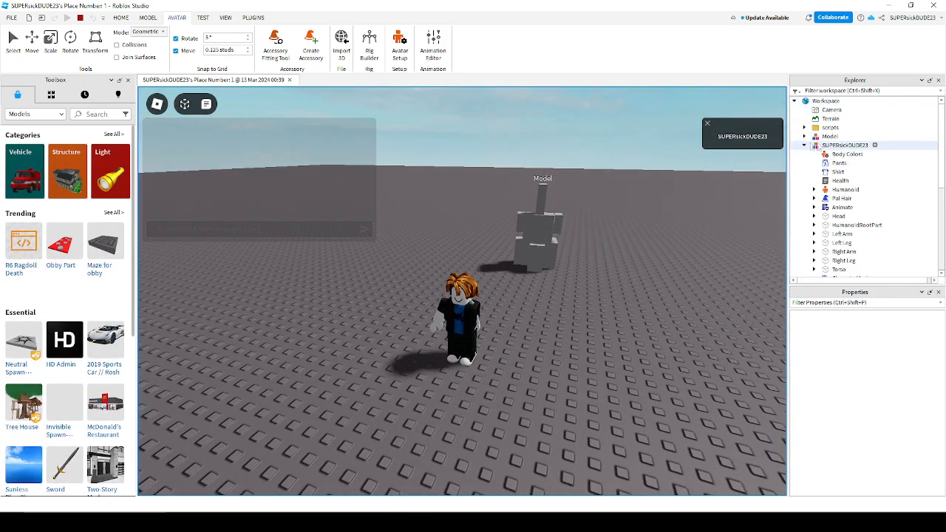
scroll(875, 195, down, 1)
click(842, 182)
right_click(842, 181)
click(840, 44)
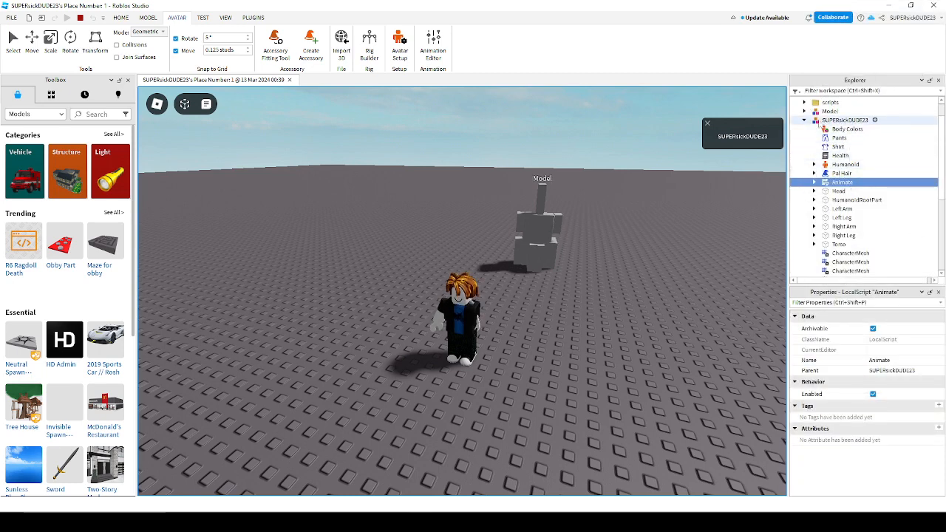
key(shift+F5)
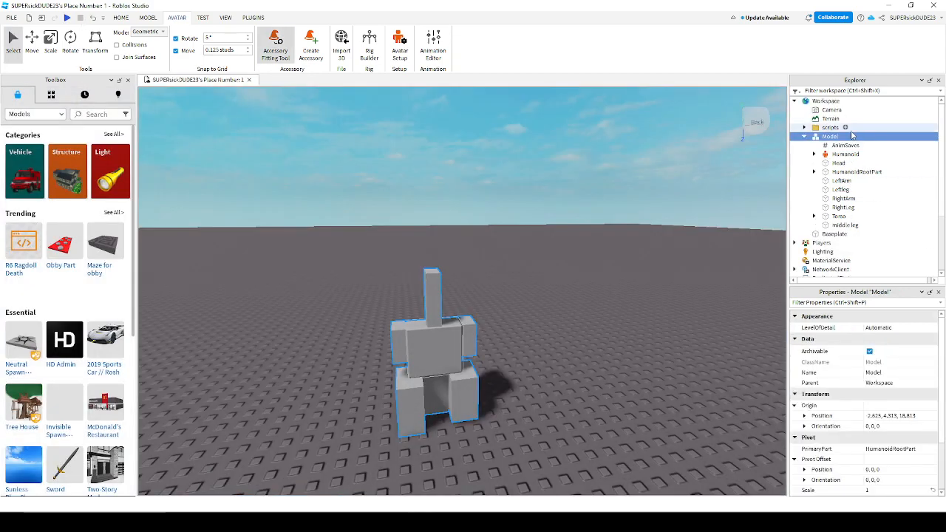
Paste the copied Animate script into the scripts folder and expand the folder to select it
click(845, 137)
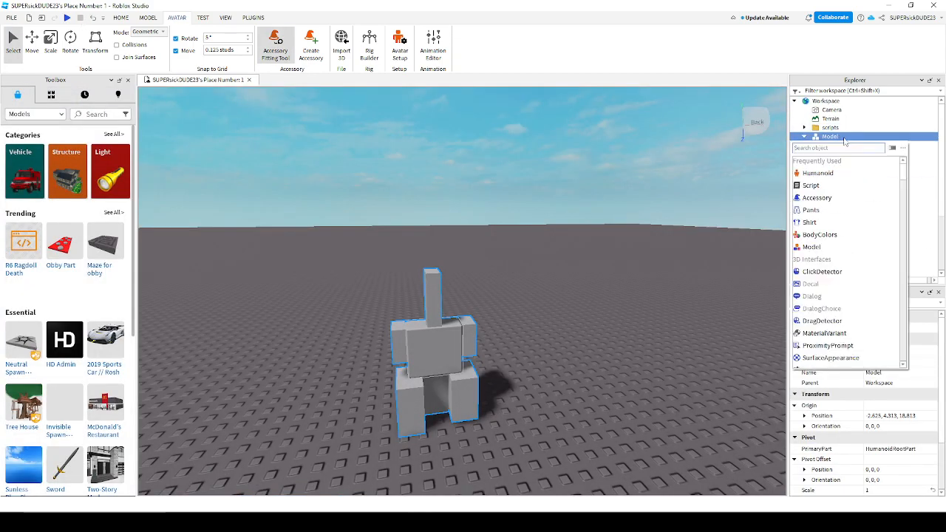
click(850, 137)
right_click(838, 138)
right_click(828, 130)
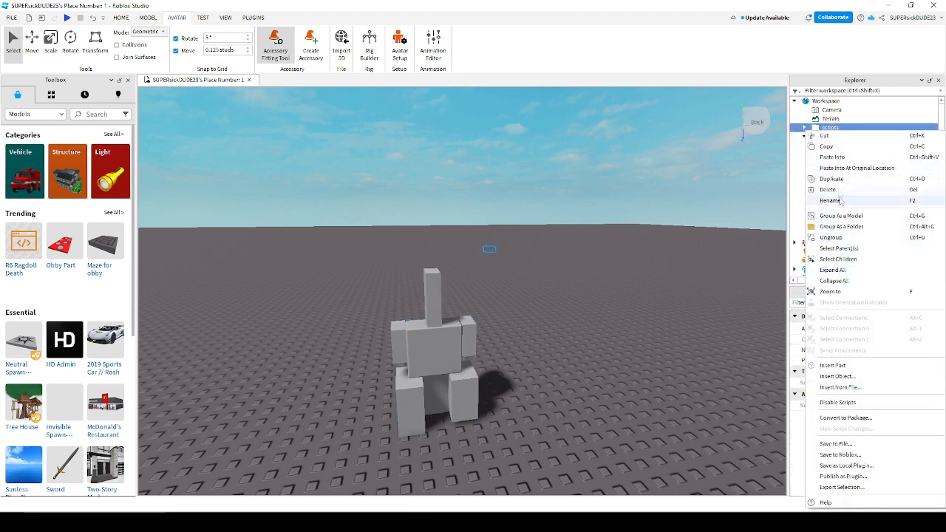
click(804, 128)
click(841, 145)
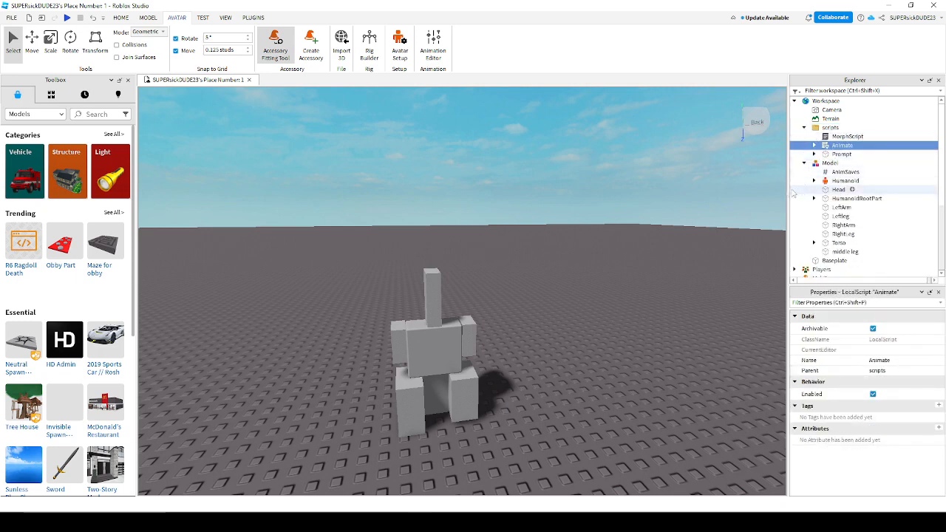
Move the Animate script from the scripts folder into Model
click(693, 182)
right_drag(693, 182, 732, 186)
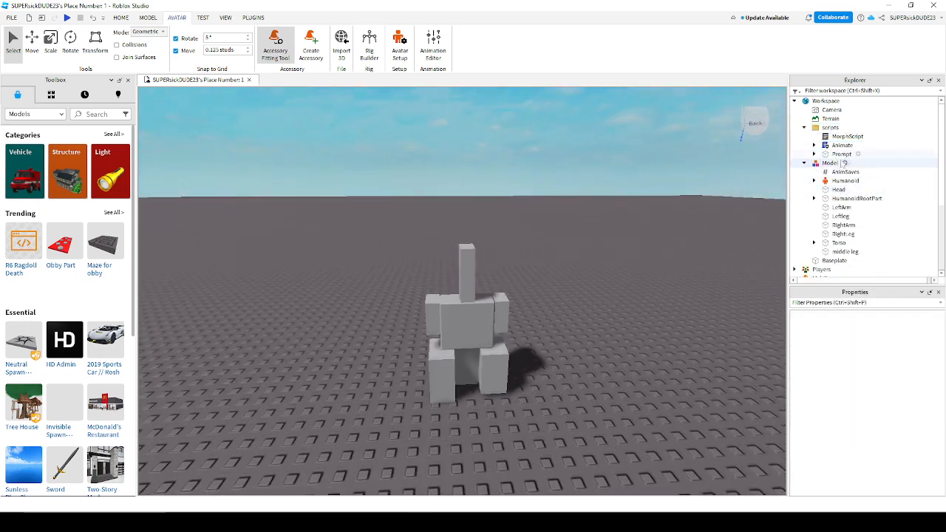
right_drag(718, 196, 717, 240)
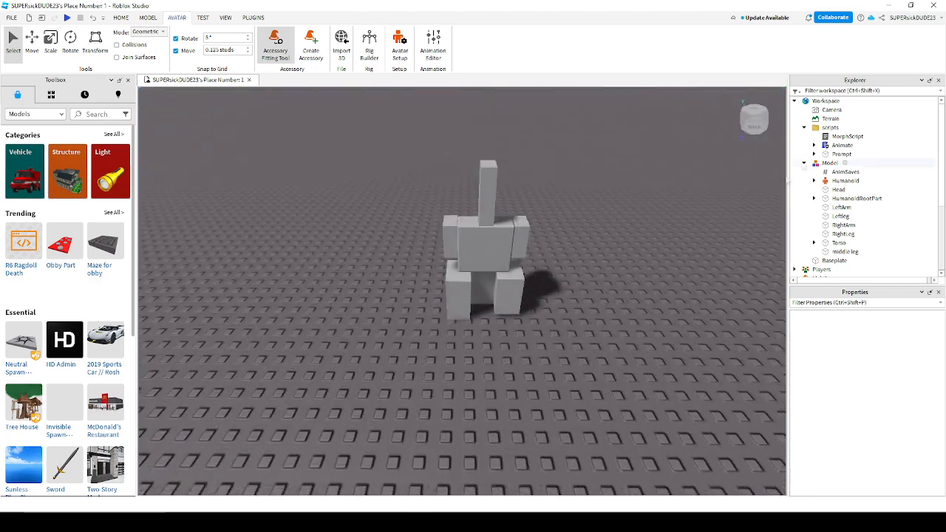
drag(843, 146, 829, 163)
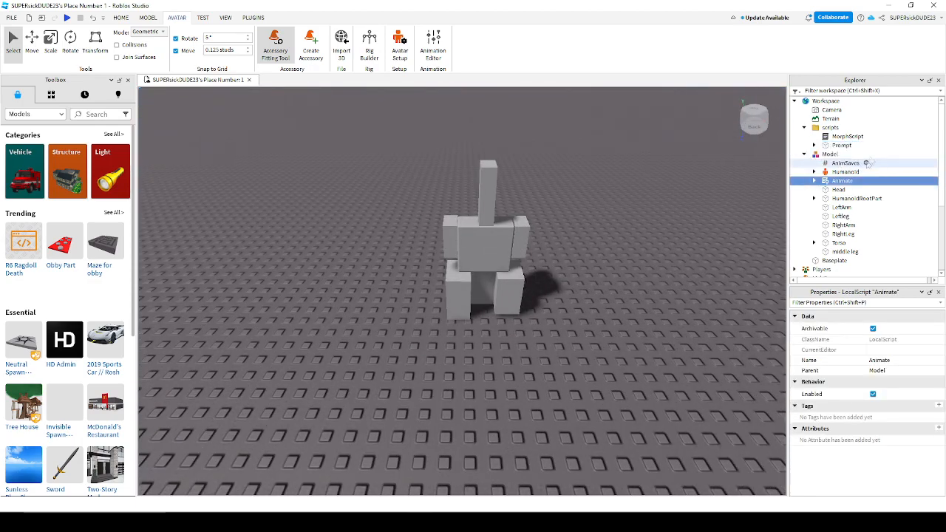
click(714, 206)
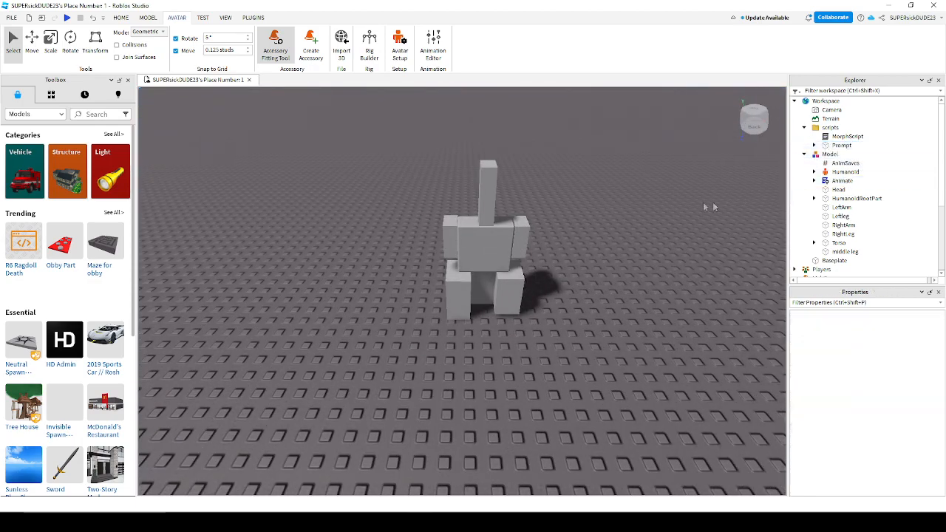
Open MorphScript, accepting the Code Assist terms, and review it against the Prompt part and Model
double_click(842, 137)
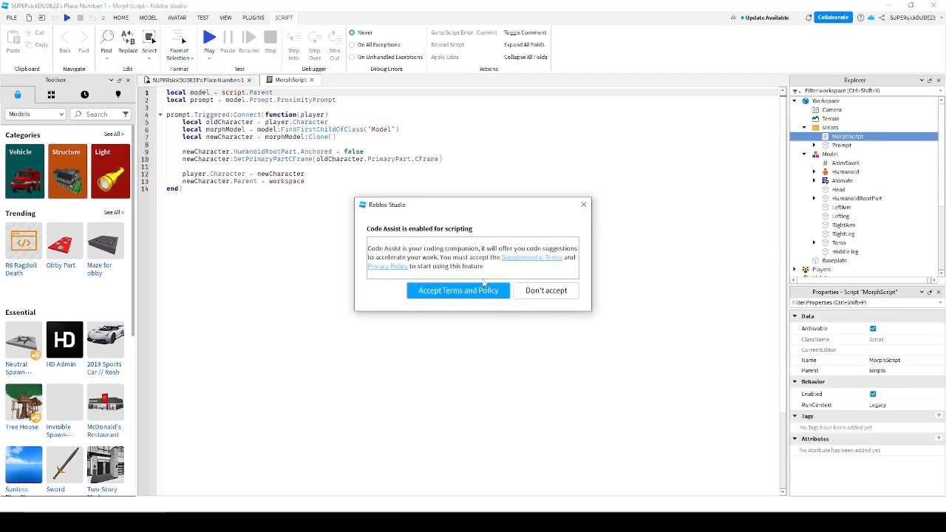
click(482, 290)
click(476, 290)
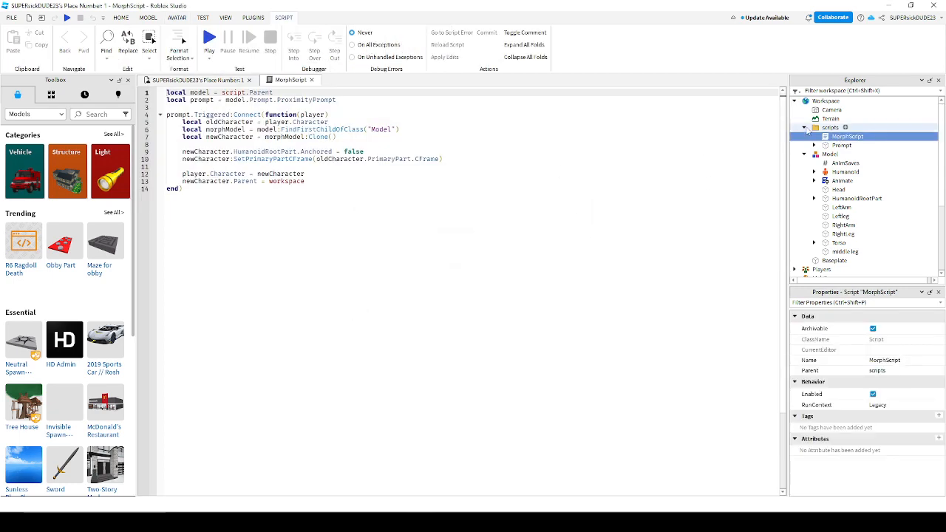
click(832, 146)
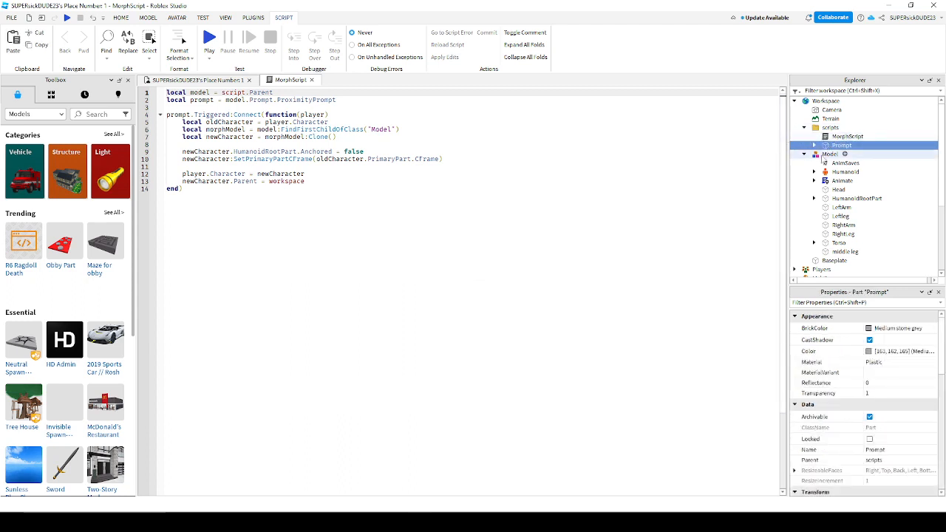
click(829, 154)
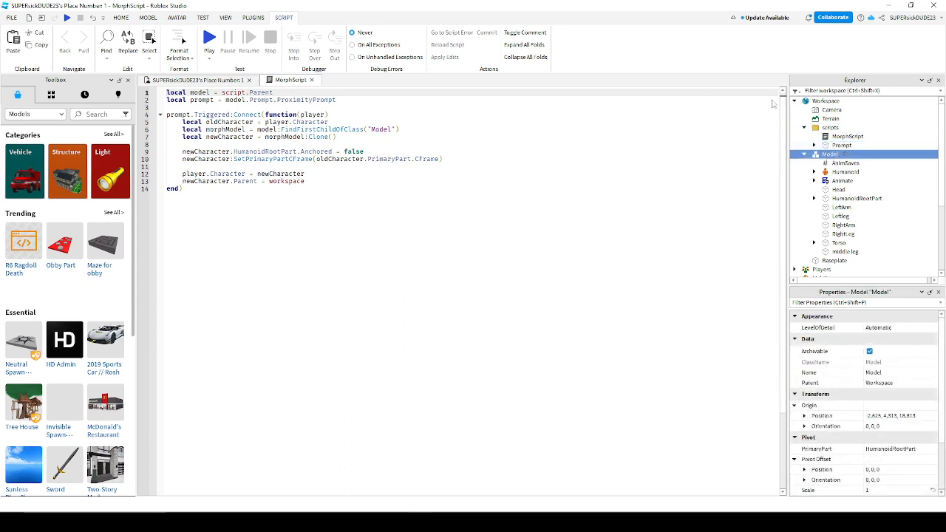
Group the character Model inside a new outer model and move MorphScript and the Prompt part into that outer model
click(312, 79)
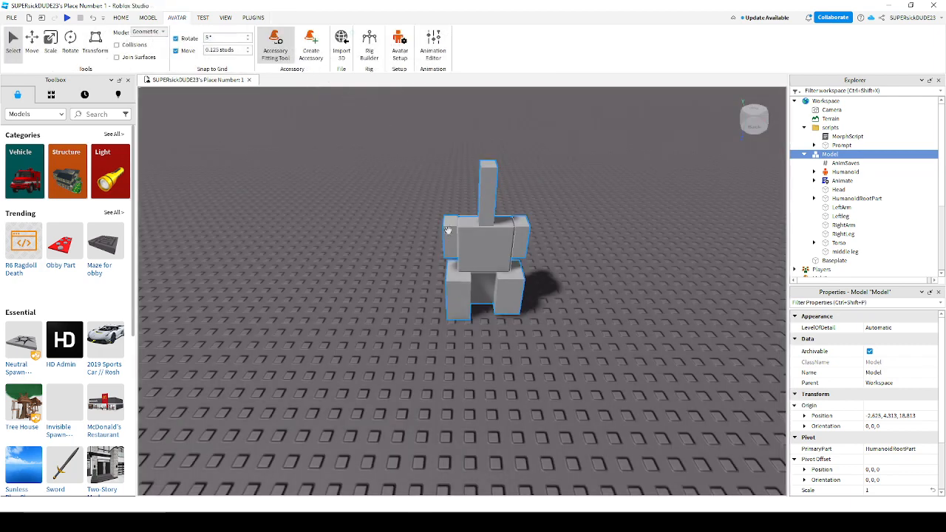
key(ctrl+g)
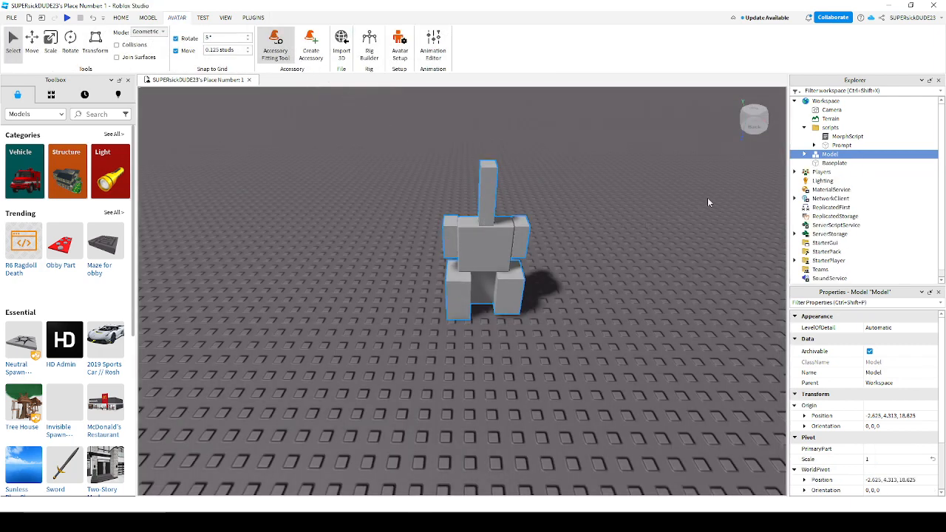
click(809, 148)
click(805, 154)
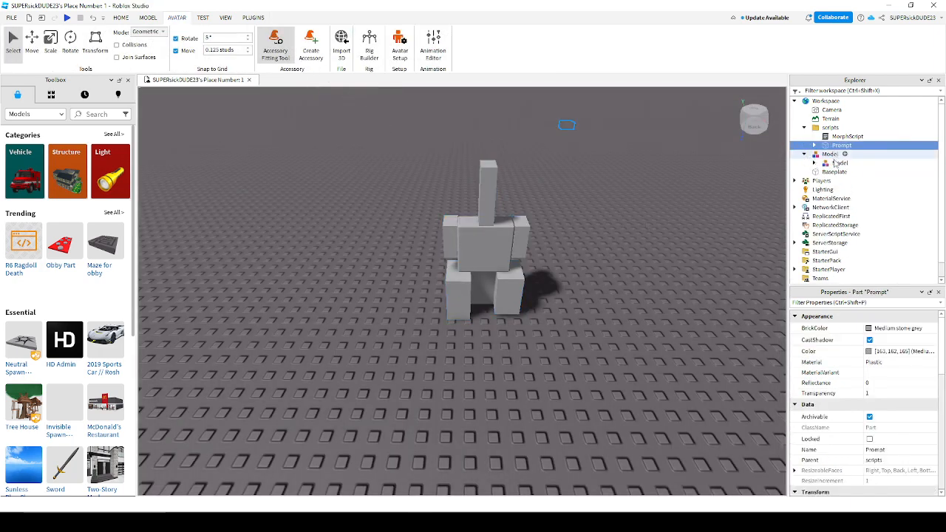
click(833, 162)
mouse_move(842, 145)
mouse_down()
mouse_move(838, 161)
mouse_move(847, 139)
mouse_move(846, 151)
mouse_up()
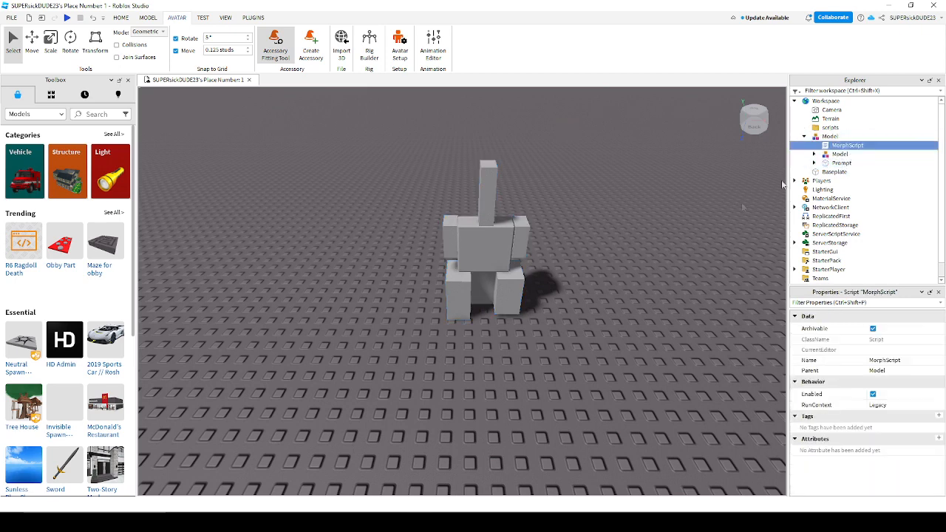
Start a playtest with the regrouped model and end it right after the player spawns
click(670, 246)
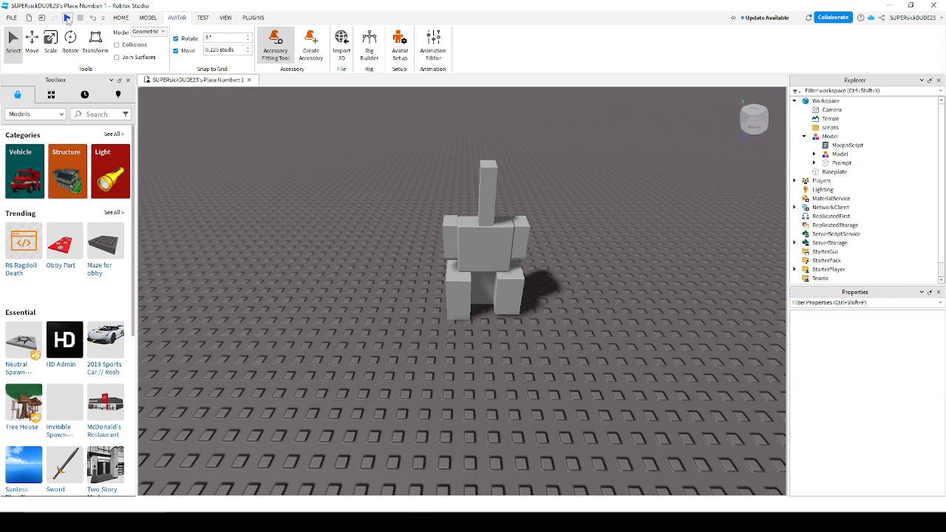
click(66, 18)
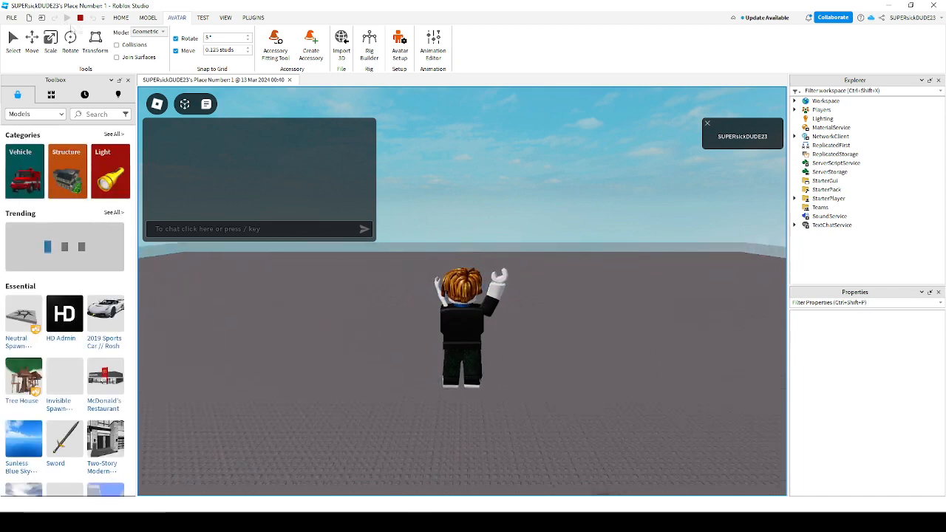
key(shift+F5)
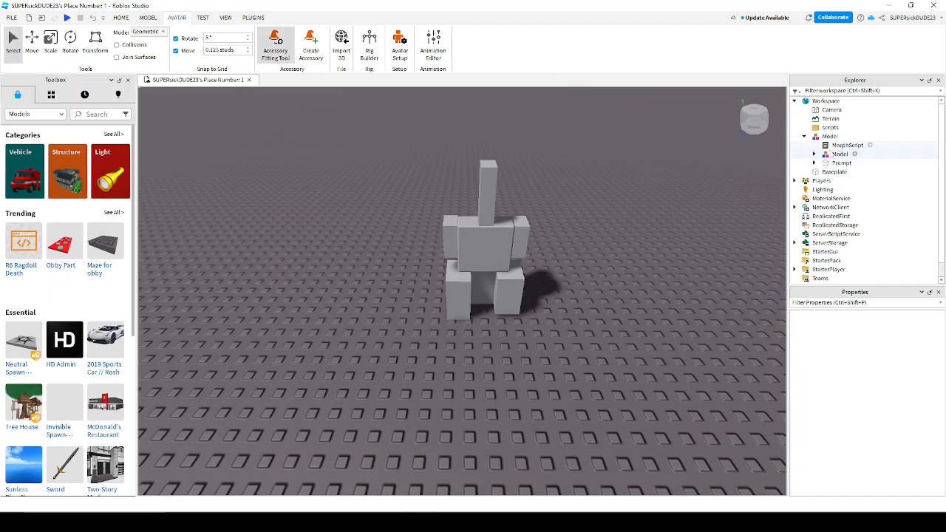
Move the Prompt part onto the torso of the block character
click(34, 44)
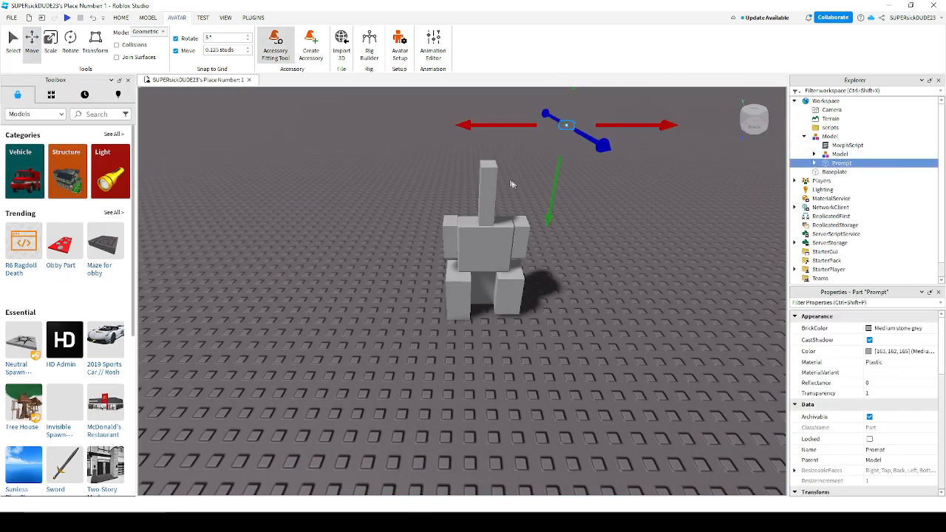
drag(583, 142, 700, 293)
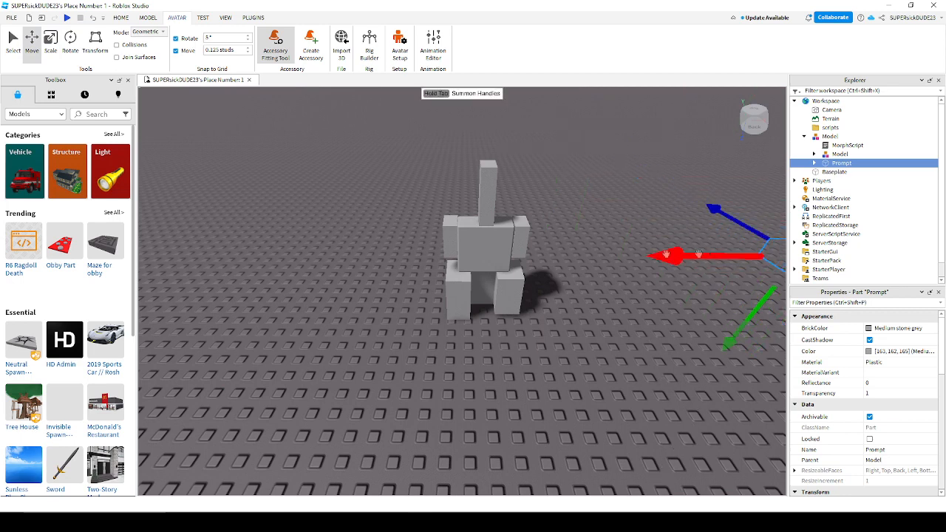
click(721, 257)
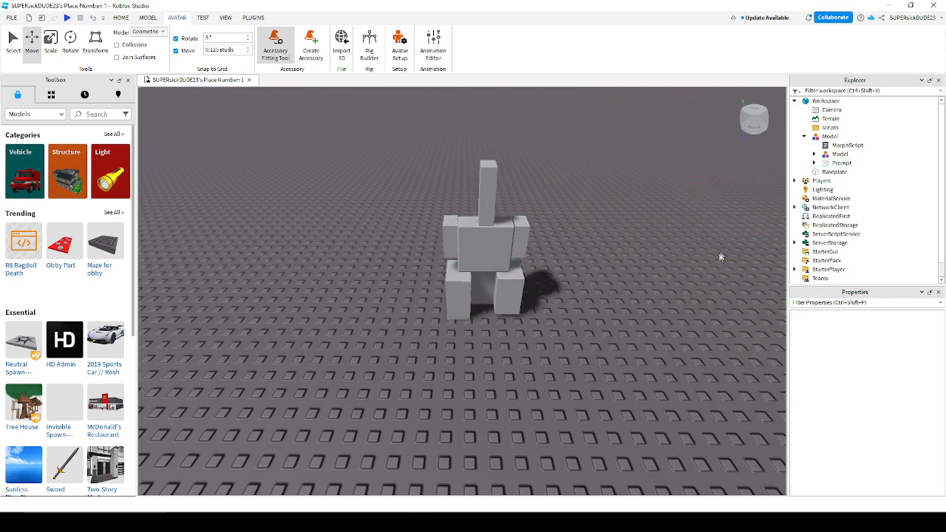
click(841, 162)
drag(654, 253, 422, 242)
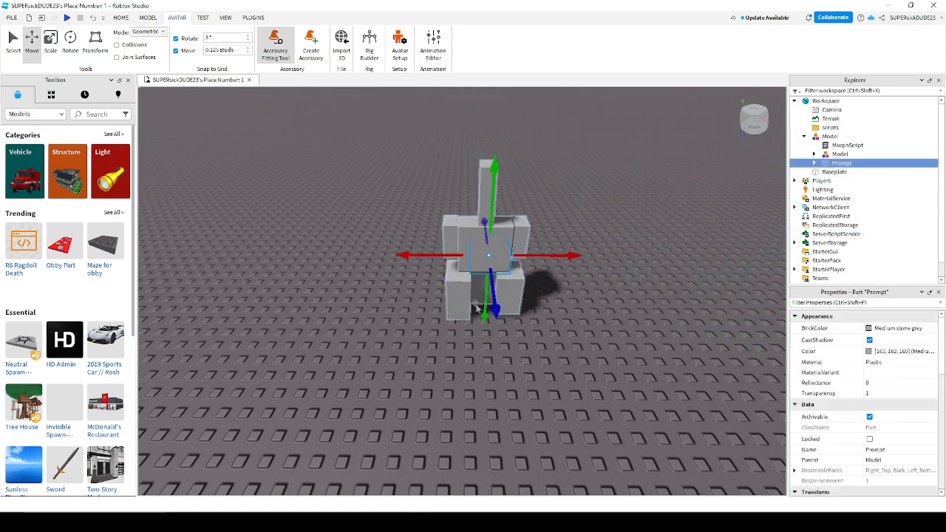
drag(494, 316, 491, 294)
click(225, 150)
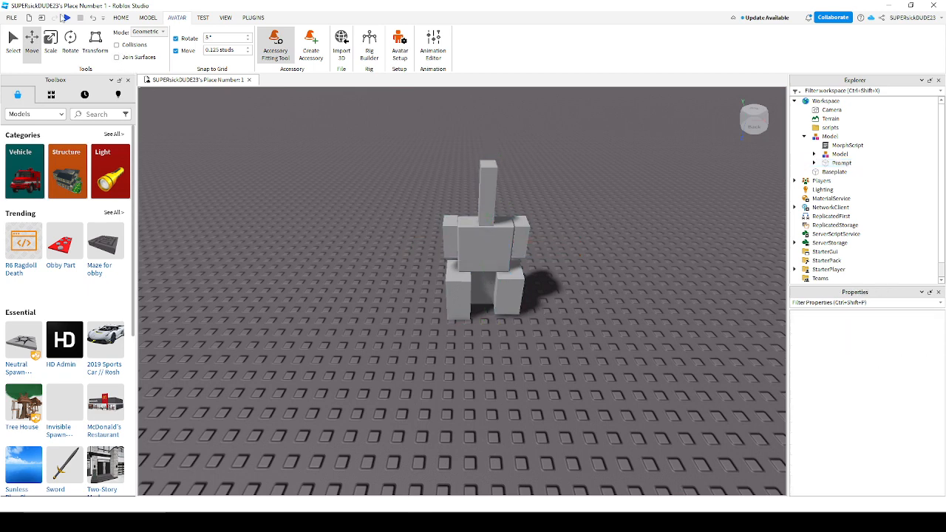
Run a playtest, walk the player to the block character, and trigger its Change Character prompt
click(67, 17)
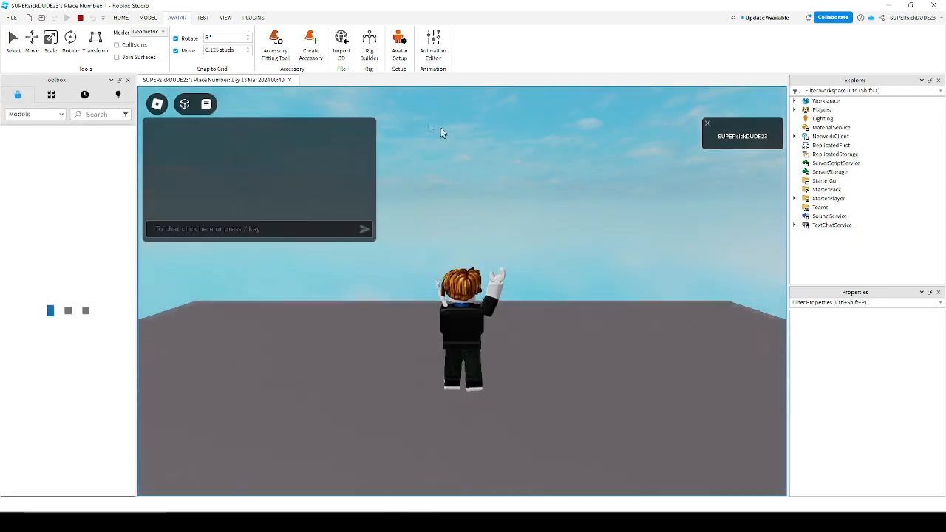
right_drag(562, 283, 562, 283)
key(w)
right_drag(561, 284, 562, 283)
key(e)
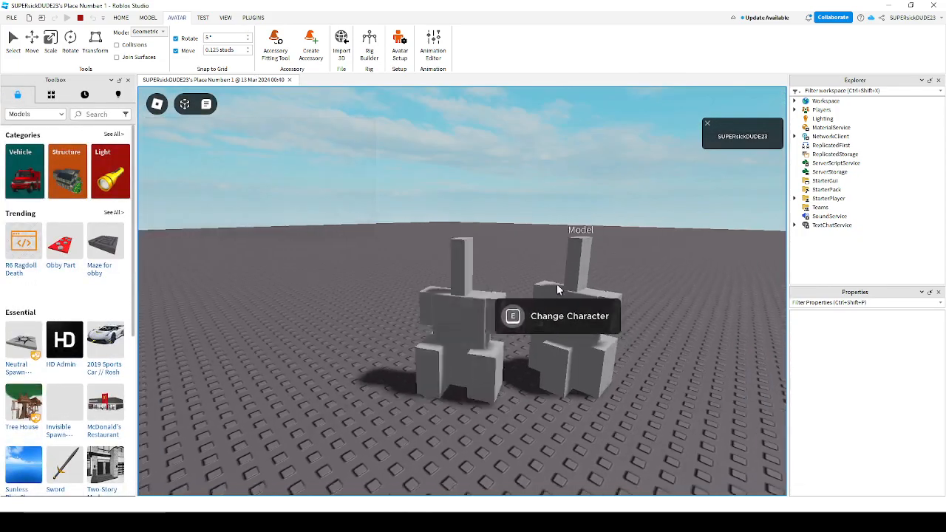
Walk the morphed character around in several directions to check its movement, and end the playtest
key(s)
right_drag(561, 287, 562, 283)
key(s)
key(d)
key(a)
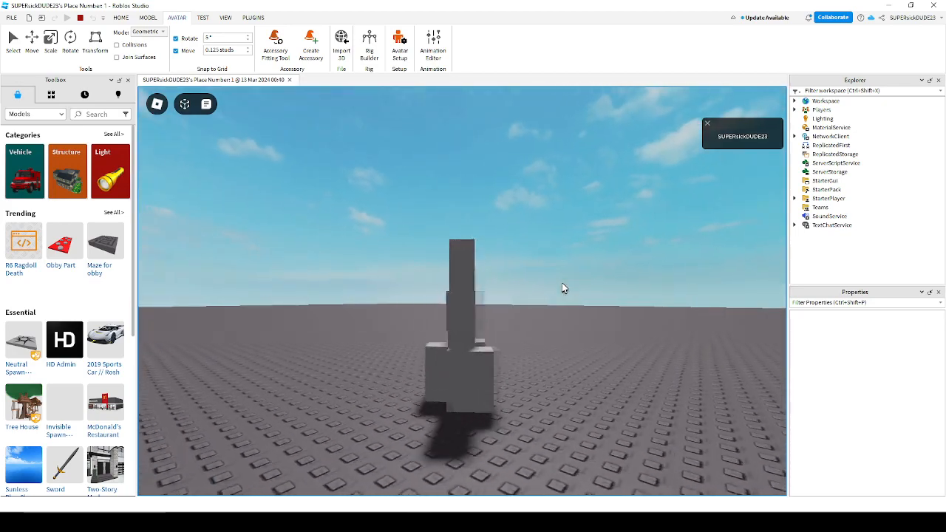
key(s)
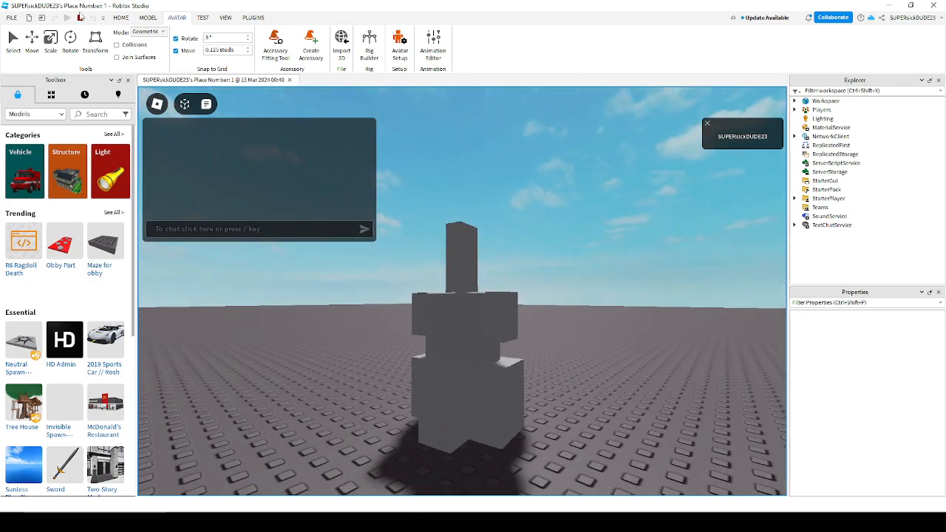
key(shift+F5)
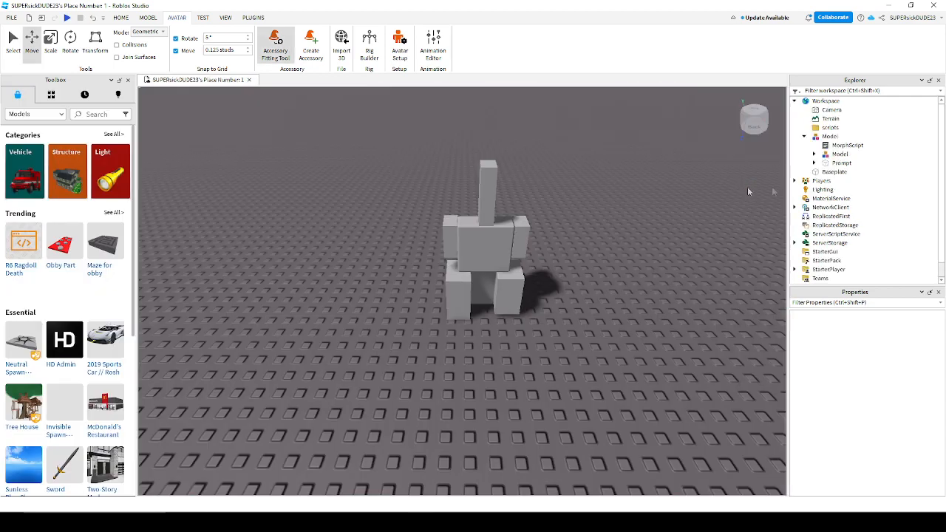
Set the HipHeight of the Humanoid inside the inner Model to 2
click(814, 154)
click(852, 172)
scroll(868, 423, down, 2)
scroll(868, 422, down, 3)
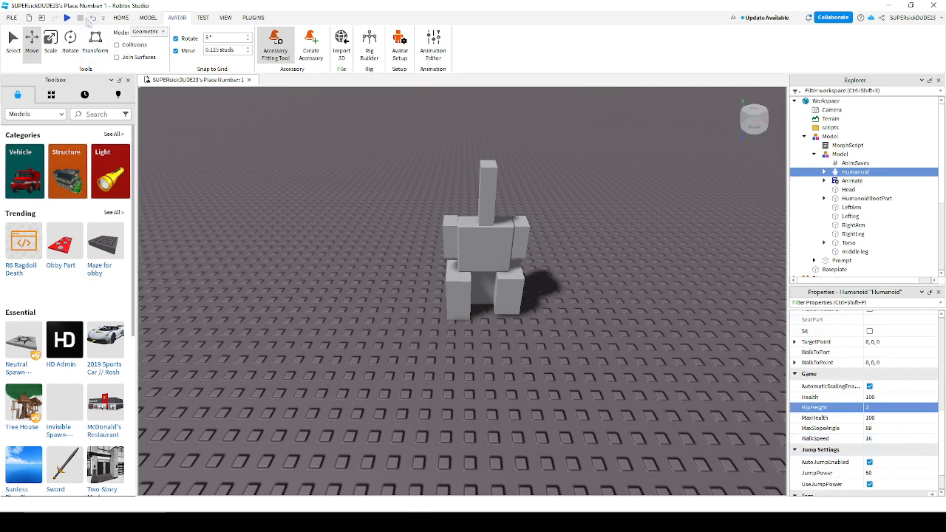
Retest the morph in a new playtest by changing into the block character and walking it around, and end the test
click(66, 17)
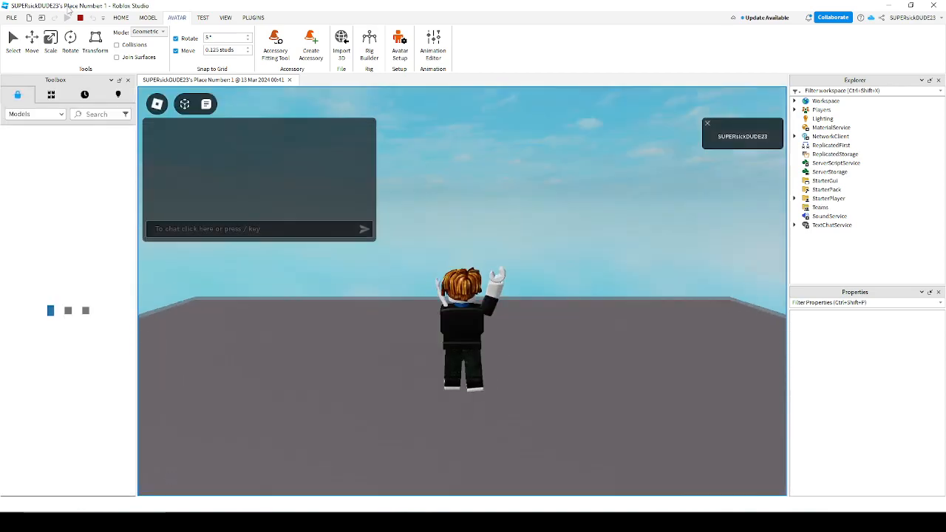
key(w)
right_drag(507, 207, 507, 207)
key(e)
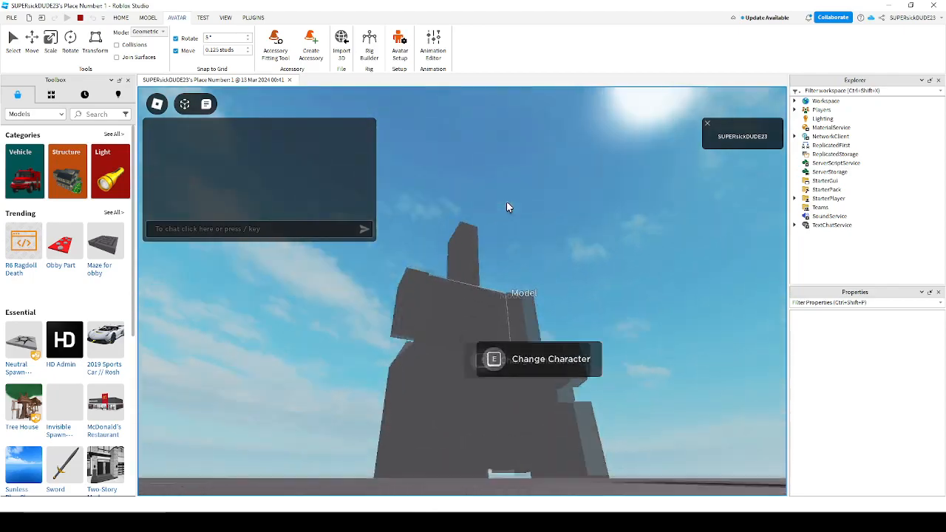
right_drag(507, 206, 507, 201)
key(w)
key(d)
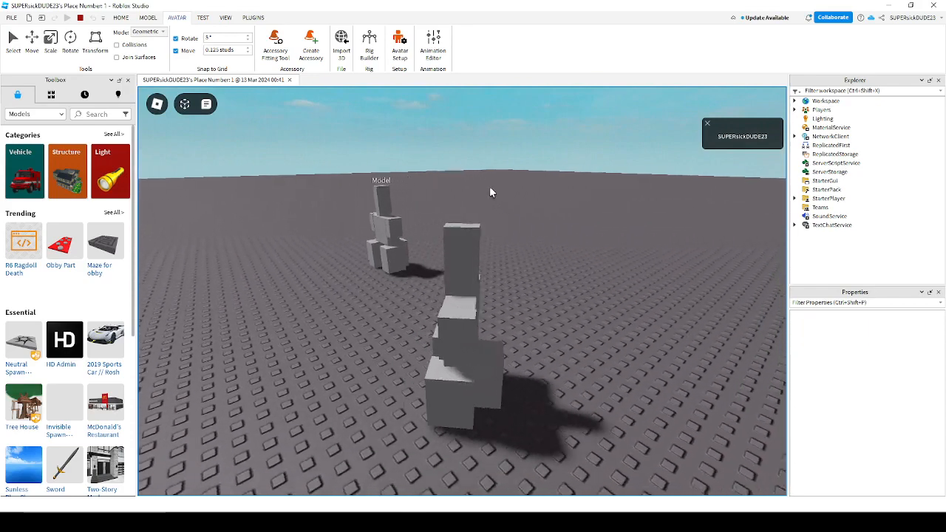
key(w)
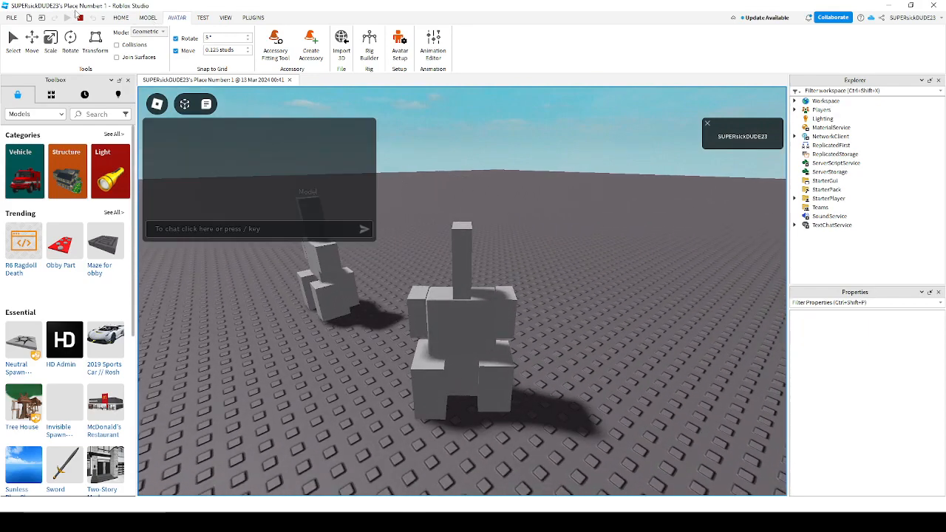
key(shift+F5)
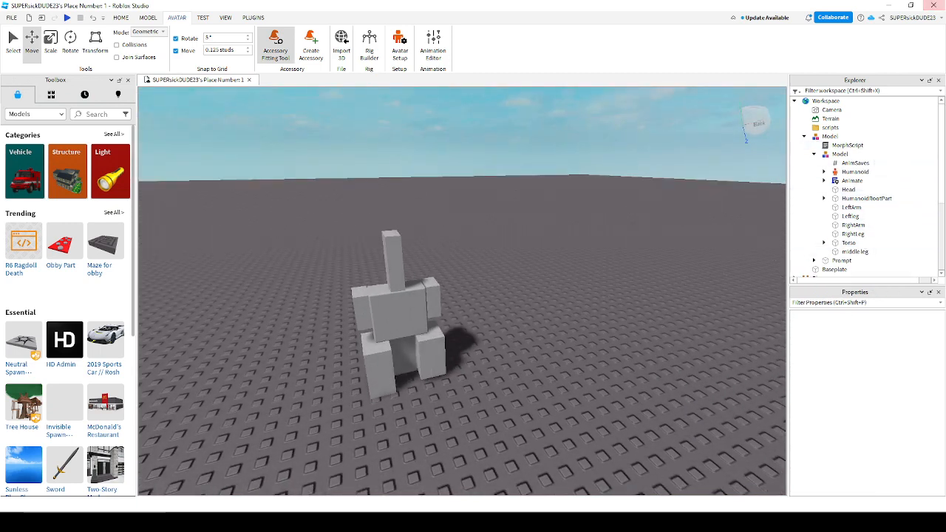
scroll(839, 222, down, 1)
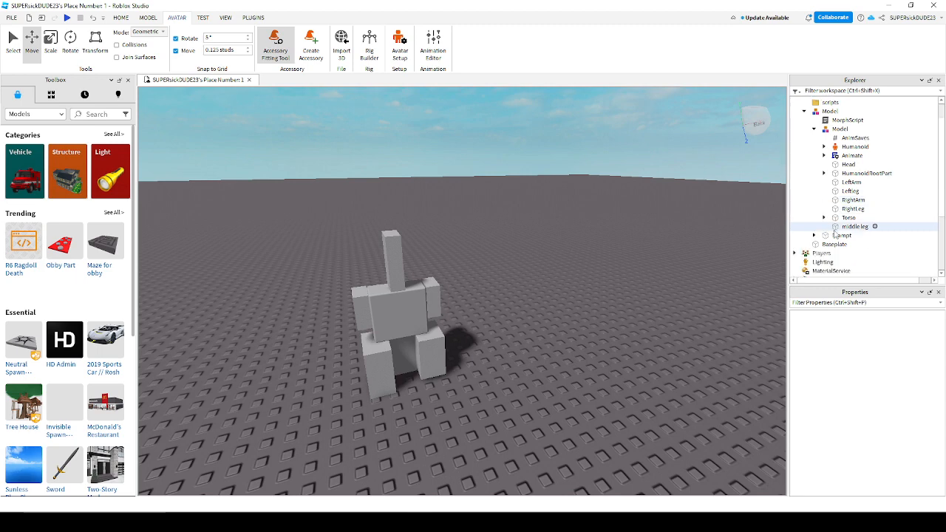
click(825, 218)
scroll(826, 222, down, 1)
click(824, 192)
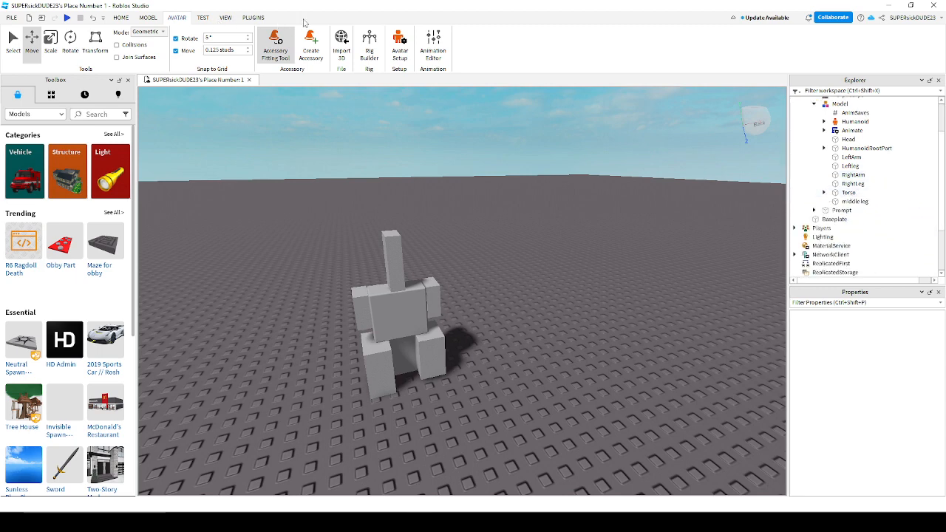
Open the Animation Editor and create a new animation for the block character rig
click(434, 45)
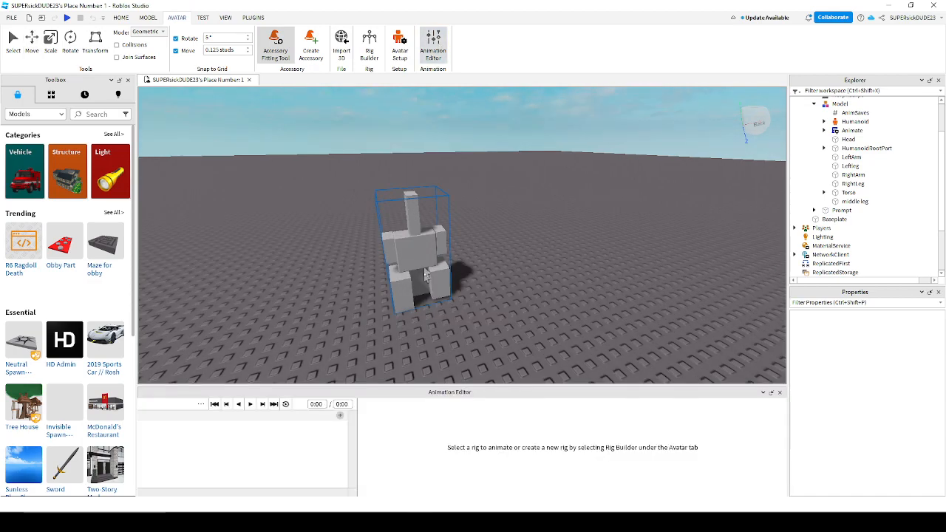
click(422, 281)
click(474, 478)
Pose the legs at 0:00 by rotating the middle leg, RightLeg and LeftLeg into a walking stride
click(419, 285)
right_drag(471, 270, 471, 265)
drag(493, 213, 518, 190)
click(572, 271)
drag(595, 273, 624, 231)
right_drag(625, 232, 461, 238)
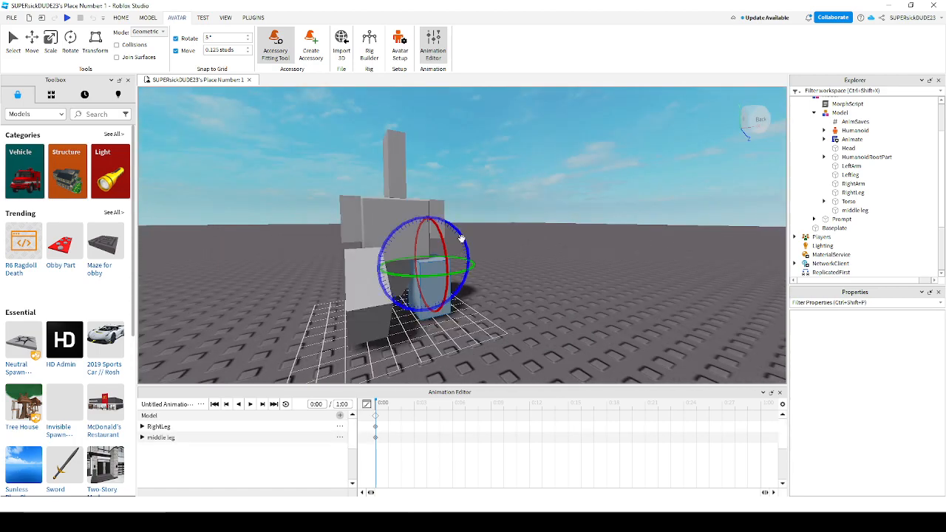
drag(445, 252, 442, 225)
Tilt the Head and swing LeftArm and RightArm in opposite directions for the pose at 0:00
click(392, 169)
right_drag(391, 169, 458, 169)
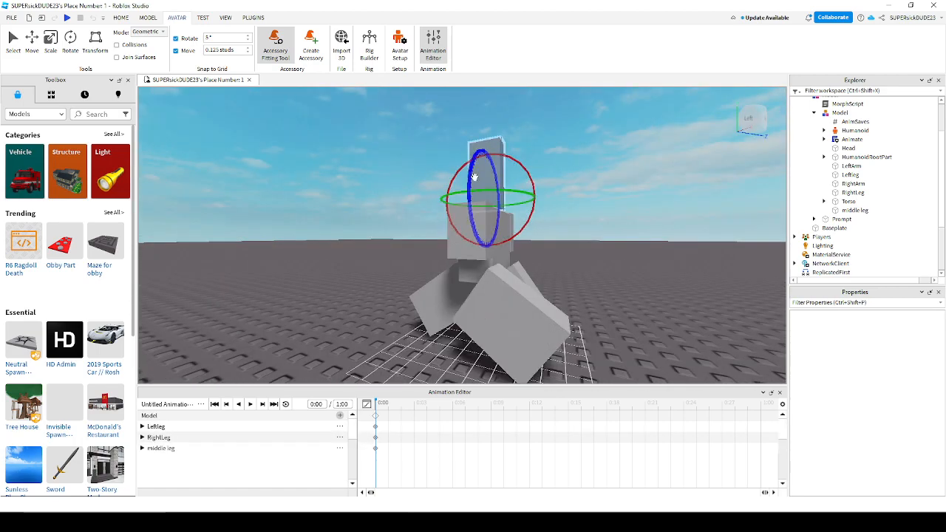
drag(471, 177, 468, 198)
click(451, 243)
drag(452, 243, 433, 208)
right_drag(433, 209, 355, 191)
click(513, 236)
scroll(474, 237, up, 2)
click(354, 191)
drag(442, 171, 422, 218)
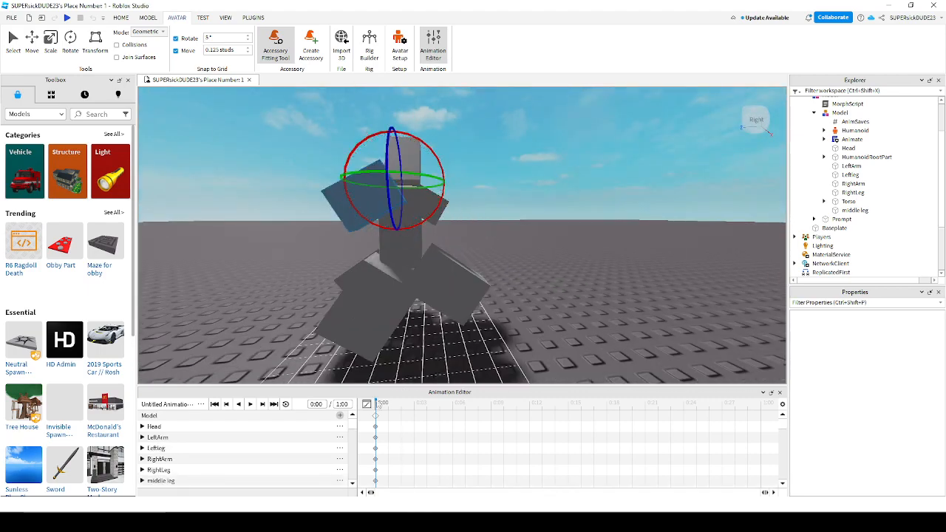
At 0:06, rotate RightArm, LeftArm and RightLeg into the opposite swing of the walking pose
drag(442, 162, 425, 218)
right_drag(425, 218, 460, 207)
click(470, 185)
drag(479, 148, 510, 172)
click(513, 234)
drag(513, 234, 536, 281)
right_drag(537, 281, 533, 189)
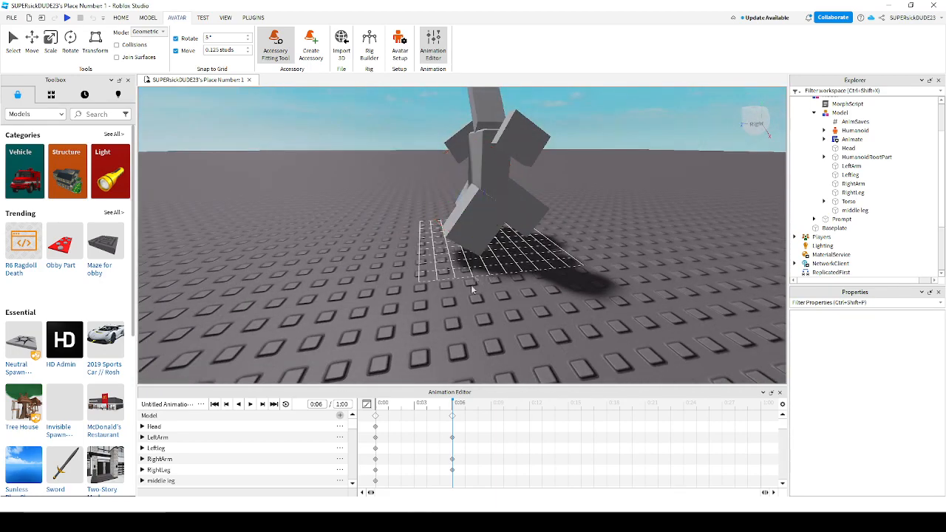
Complete the opposite pose at 0:06 by rotating the remaining legs and tilting the Head to the side
drag(532, 190, 518, 258)
right_drag(517, 258, 454, 279)
click(311, 296)
drag(277, 265, 310, 235)
mouse_move(456, 404)
mouse_down()
mouse_move(429, 404)
mouse_move(454, 405)
mouse_up()
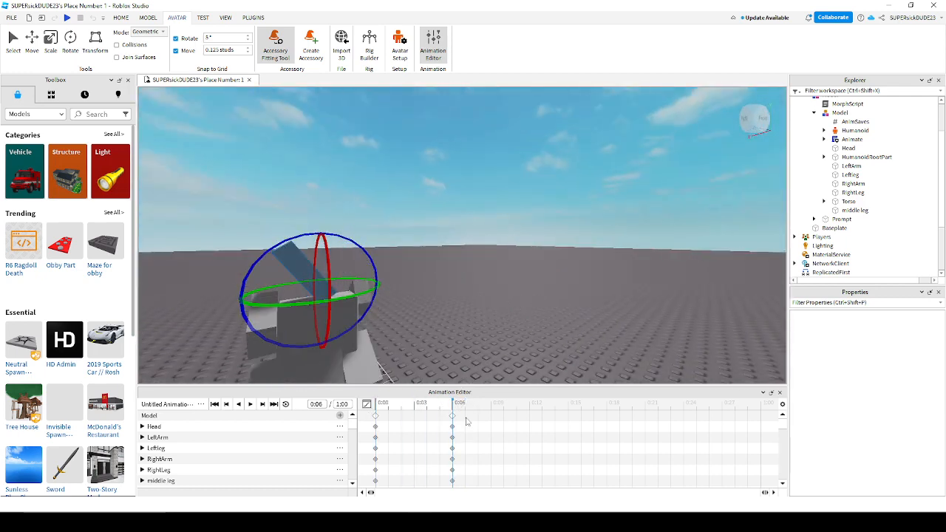
Set the animation priority to Movement
click(201, 404)
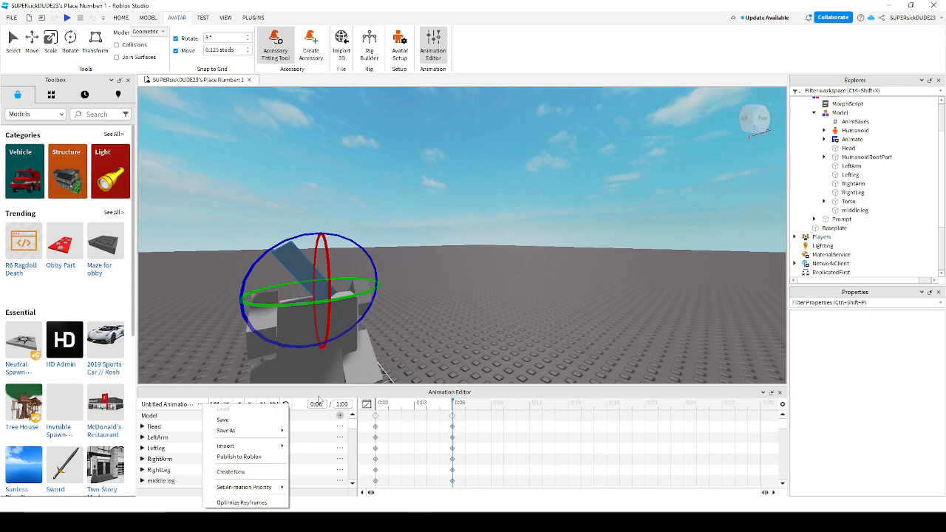
mouse_move(266, 489)
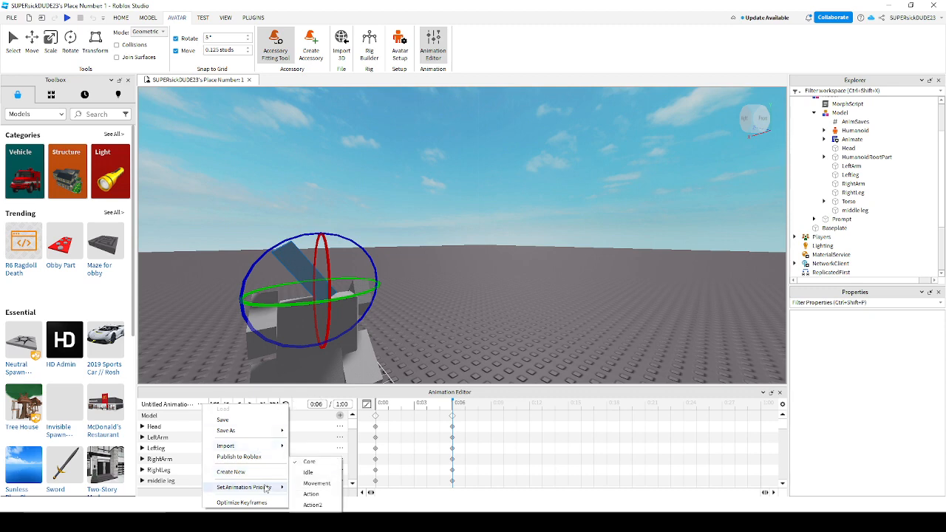
click(312, 484)
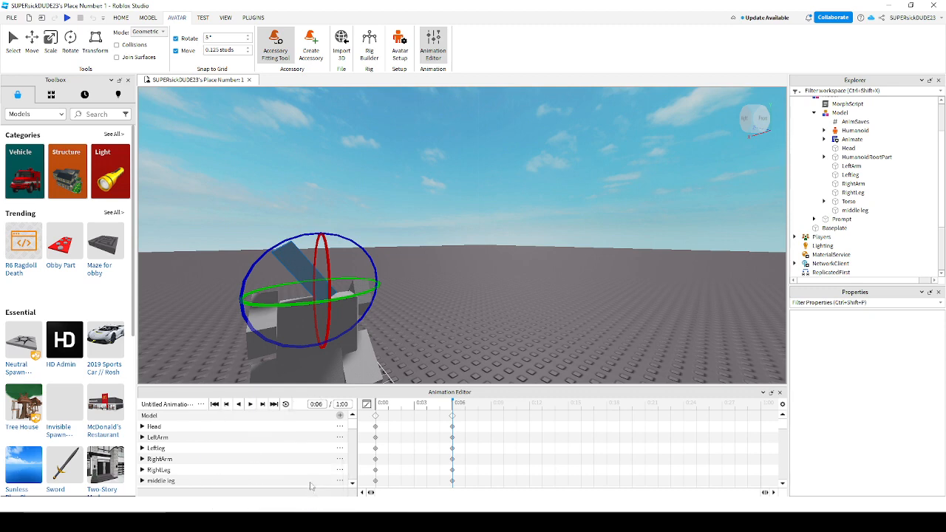
Turn on looping for the animation and preview its playback in the Animation Editor
click(201, 405)
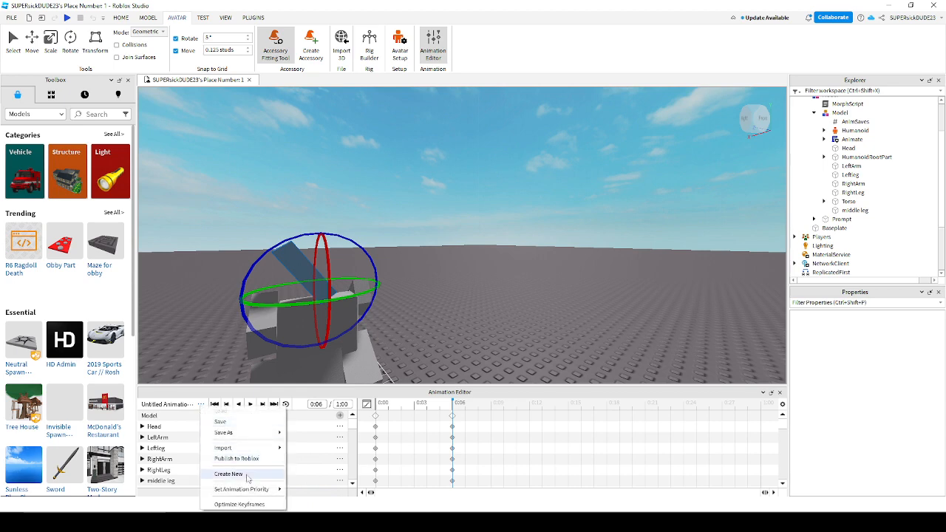
click(288, 405)
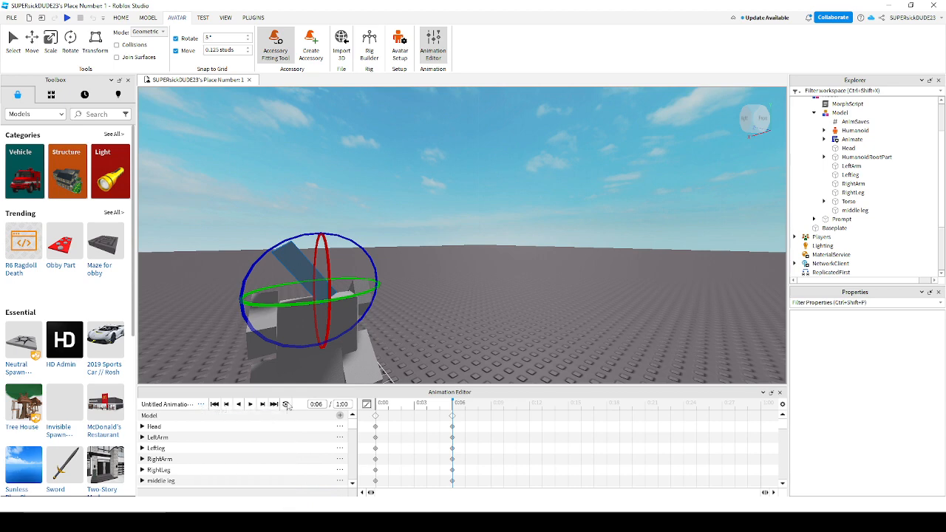
click(250, 404)
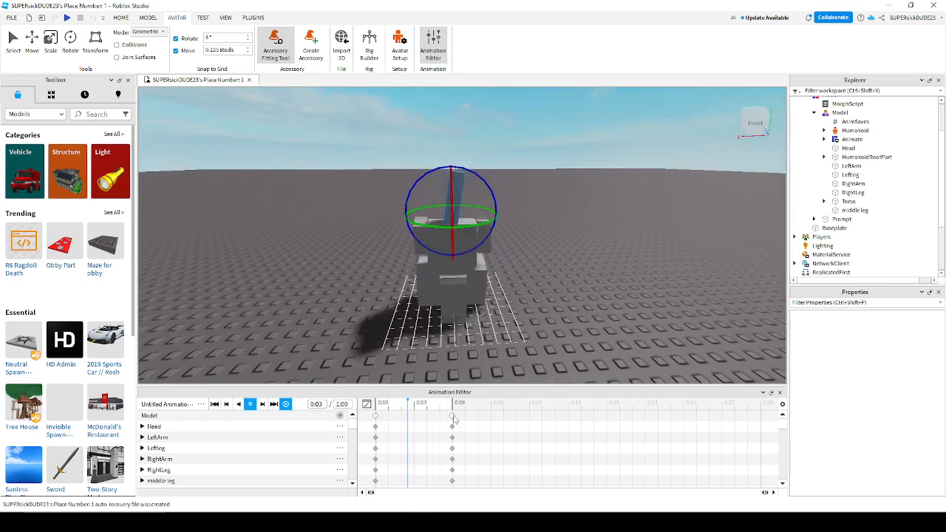
click(250, 404)
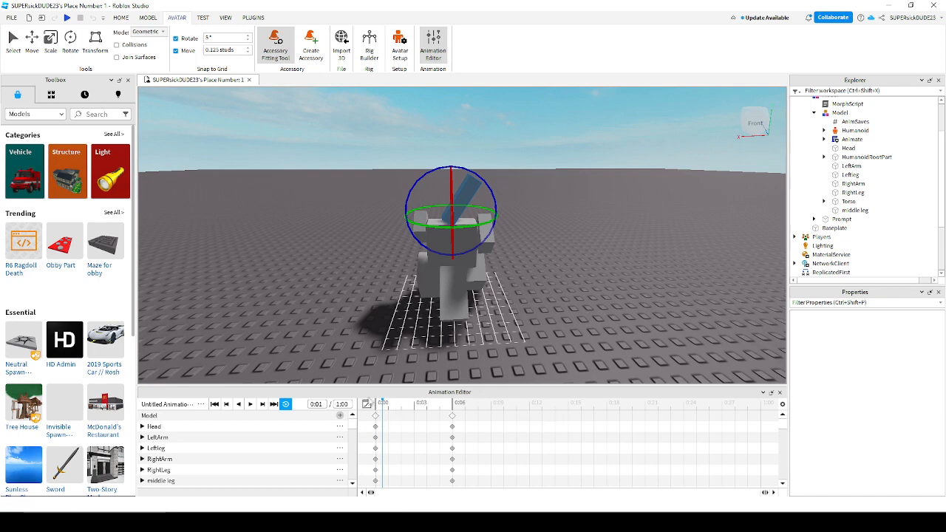
Paste the 0:00 pose keyframes at 0:12 and play back the complete walk cycle
drag(383, 404, 498, 412)
key(ctrl+v)
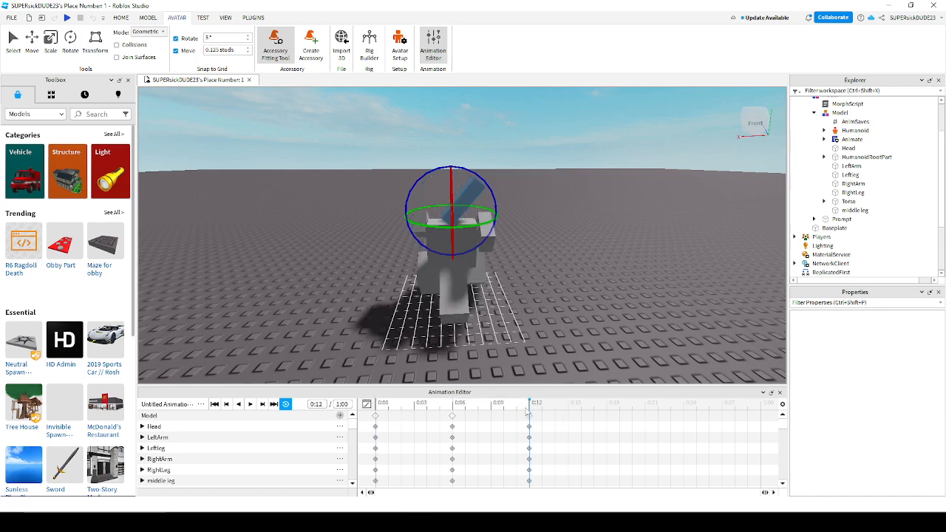
click(250, 404)
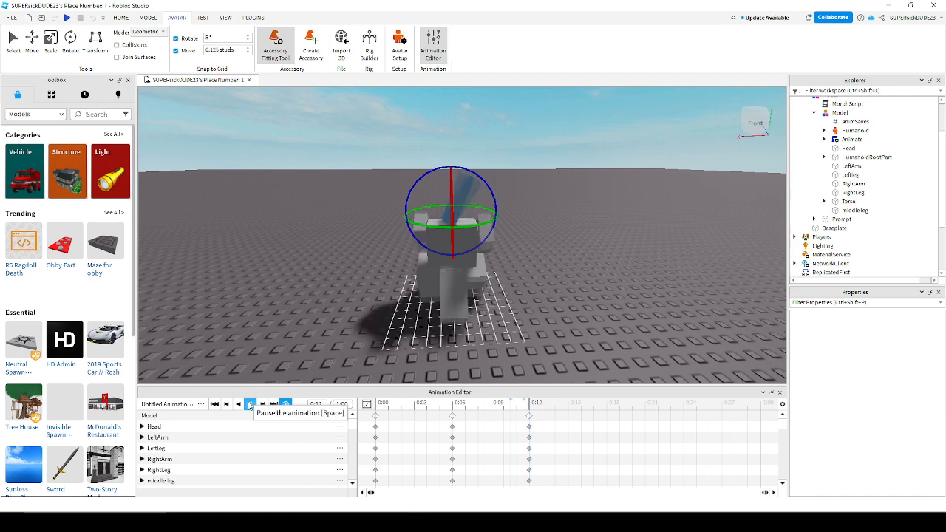
click(249, 405)
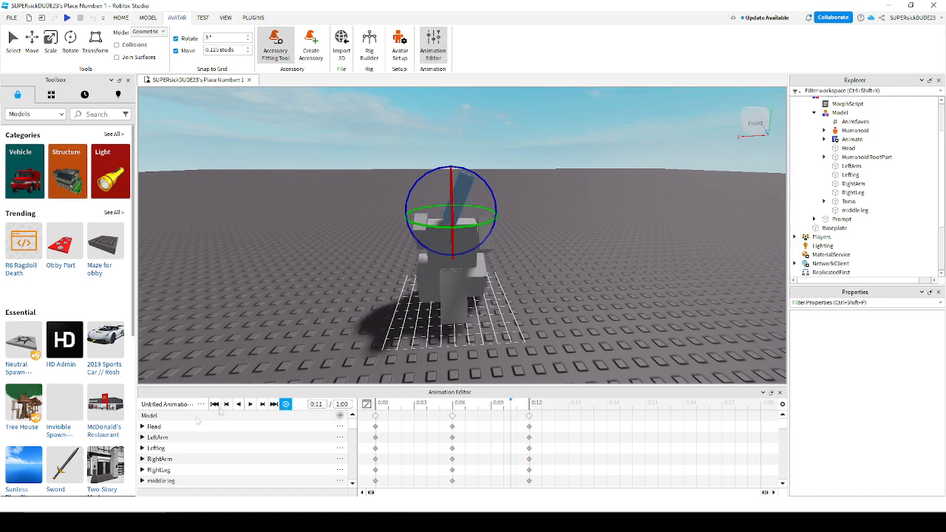
Publish the animation to Roblox with the title "walky guy" and copy its asset ID
click(201, 404)
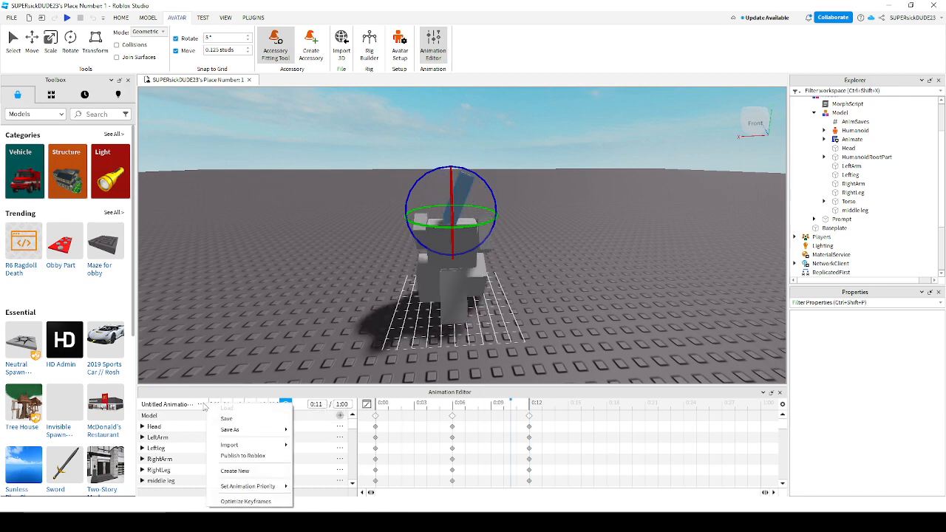
click(244, 456)
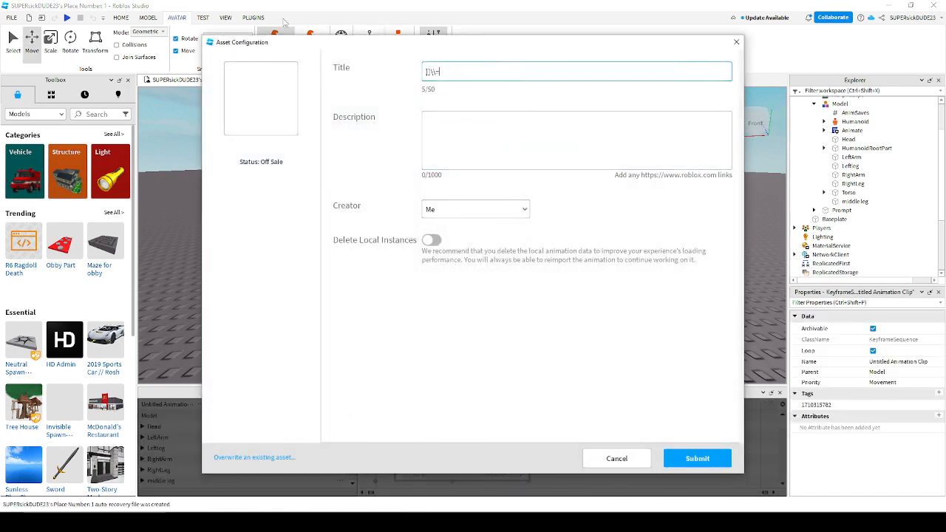
key(BackSpace)
key(BackSpace)
key(BackSpace)
text(w)
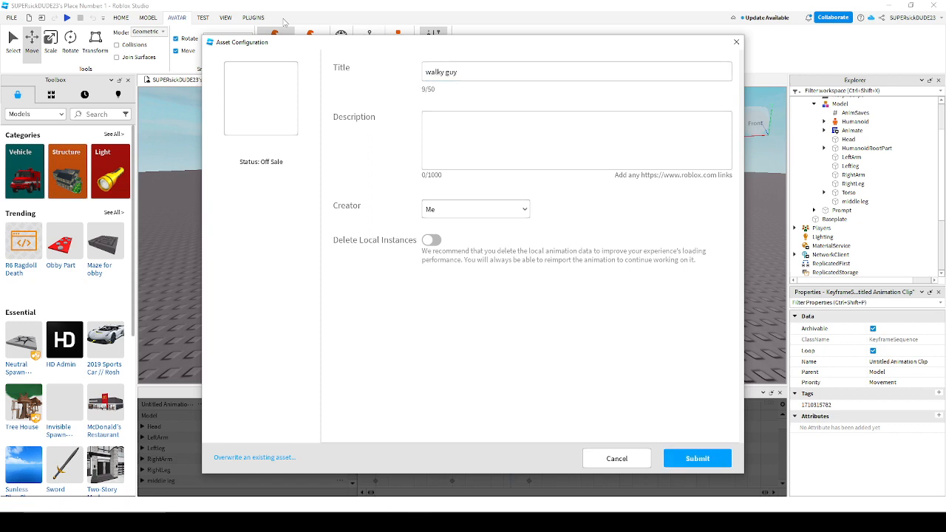
click(697, 458)
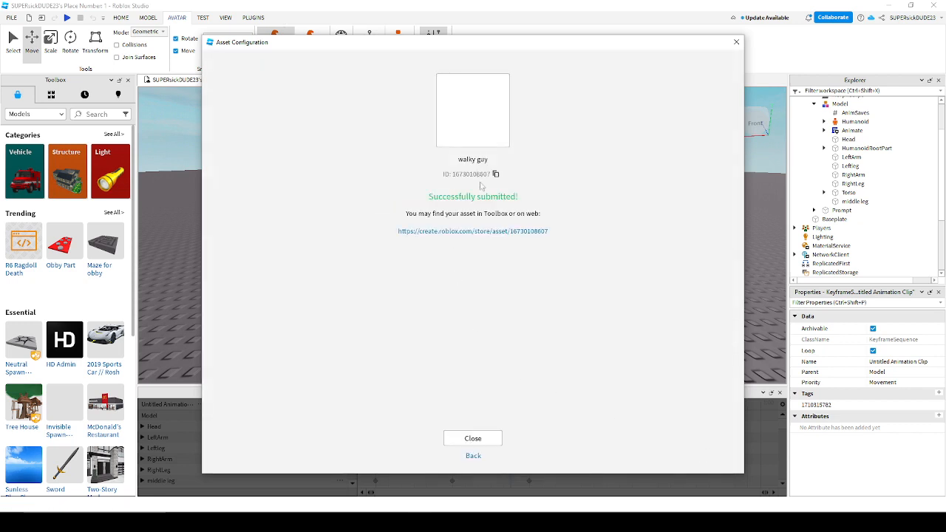
click(482, 439)
click(838, 131)
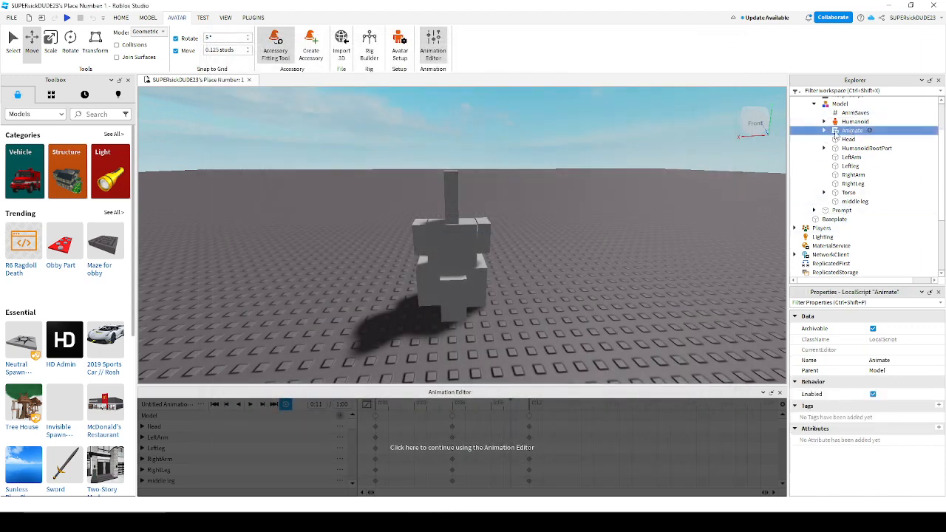
click(825, 131)
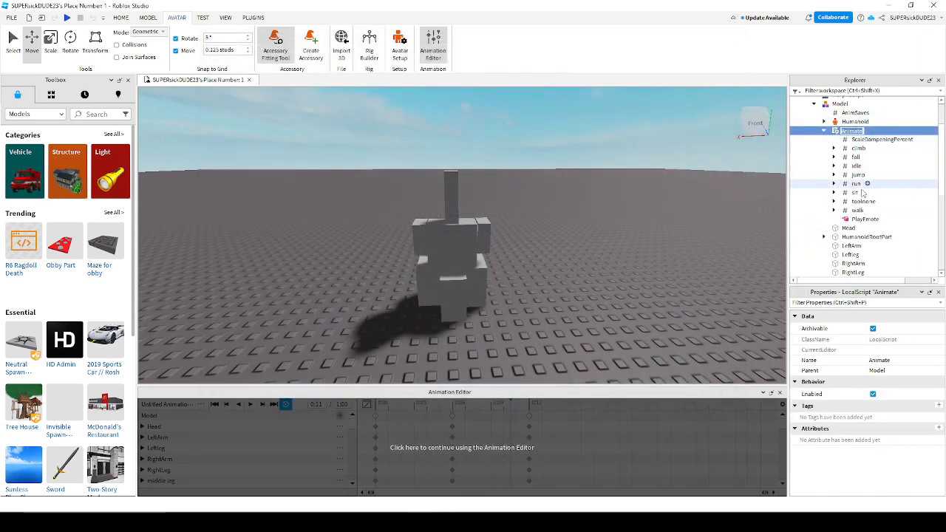
click(854, 212)
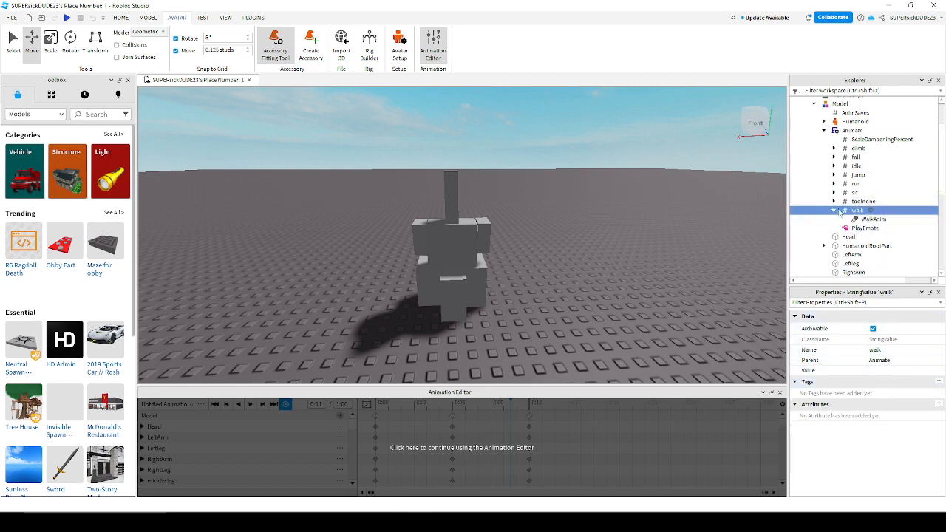
click(874, 219)
click(919, 339)
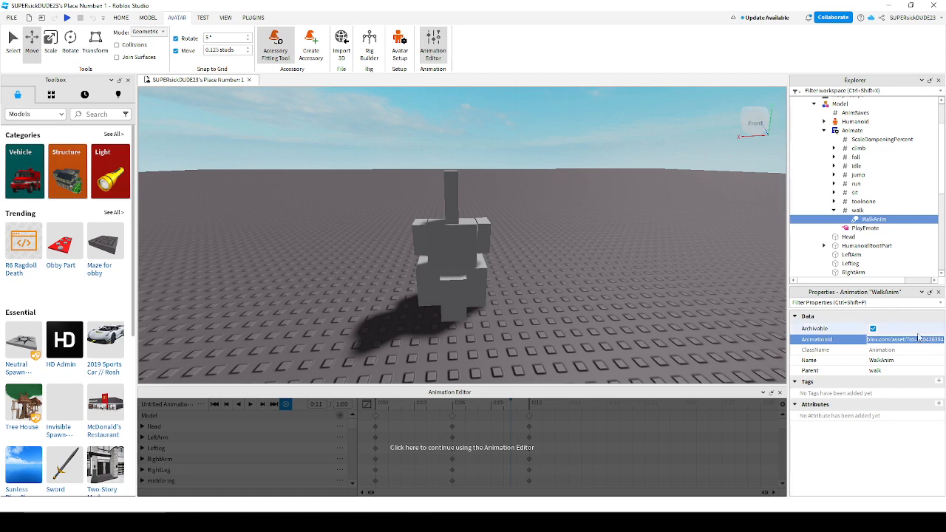
key(ctrl+v)
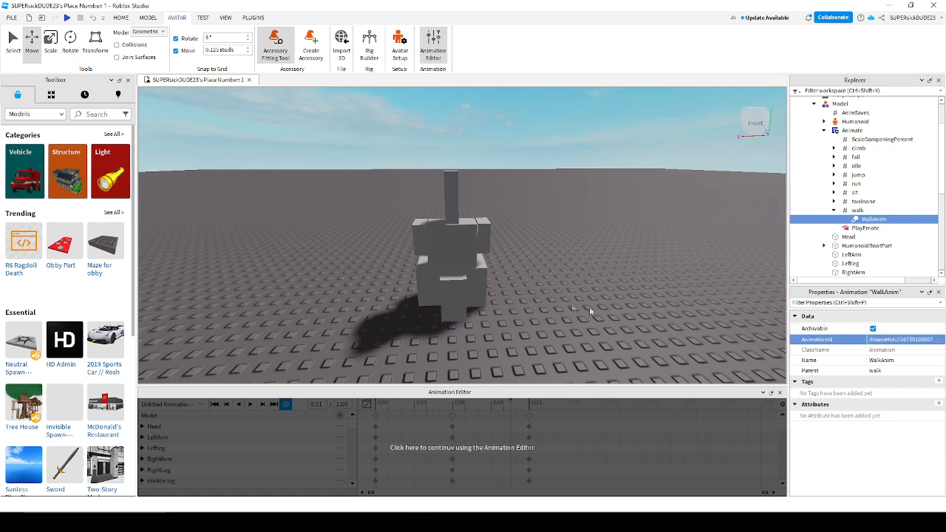
Playtest the morph with its new walk animation, then inspect WalkAnim and the Animate script
click(68, 18)
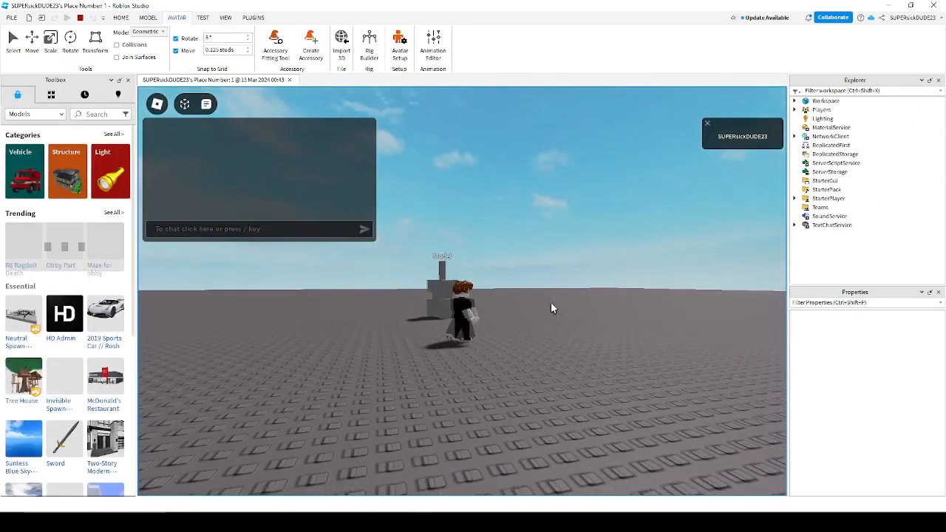
key(e)
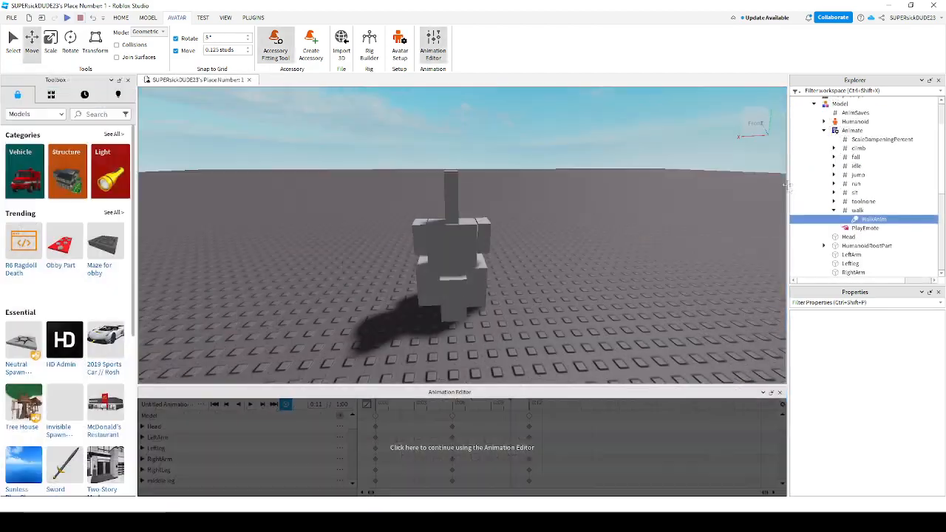
click(871, 219)
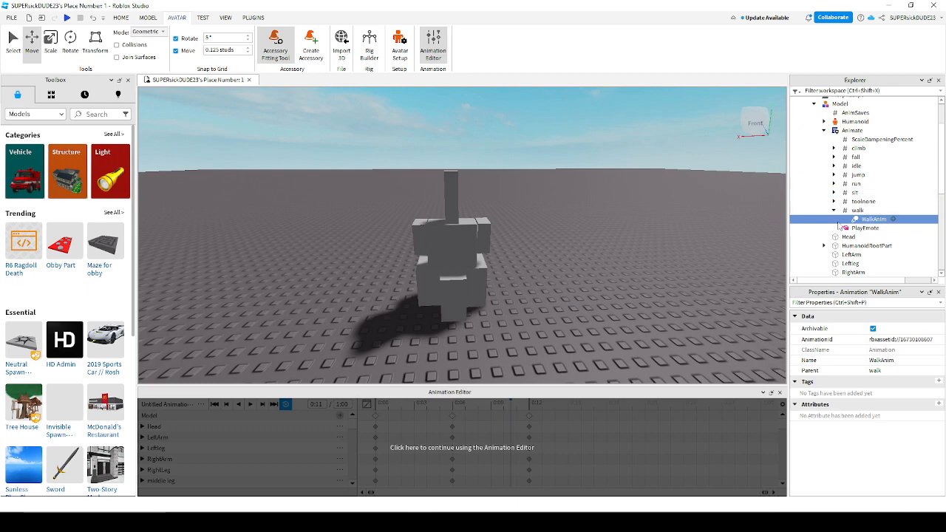
click(722, 197)
click(824, 130)
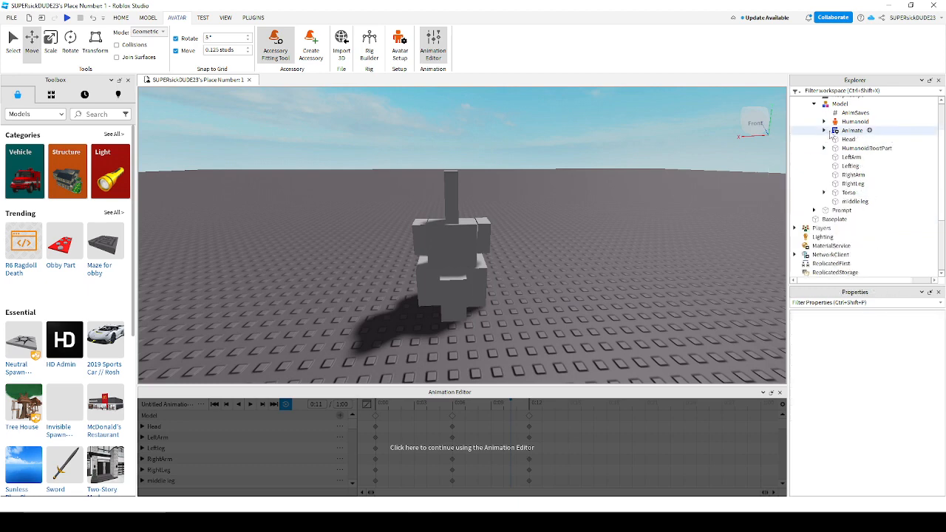
click(824, 130)
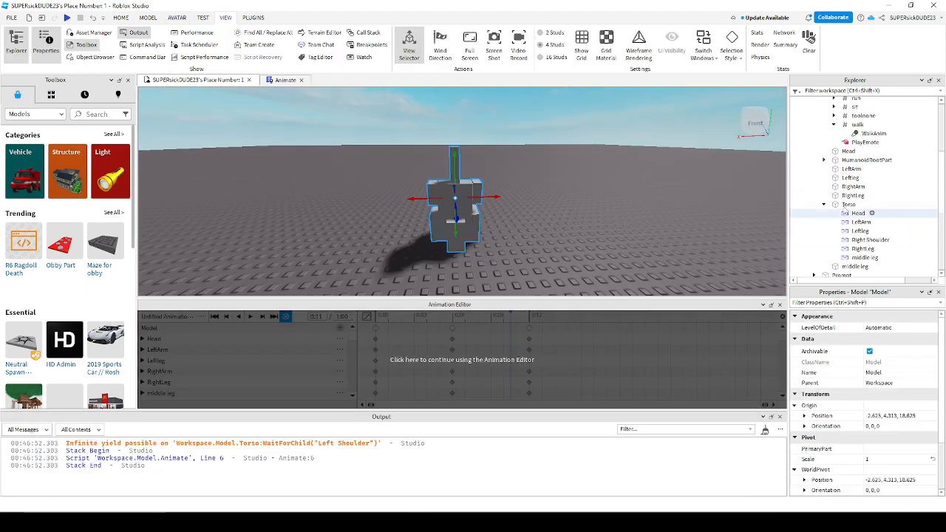
Rename the LeftArm Motor6D inside the Torso to "Left Shoulder"
click(862, 232)
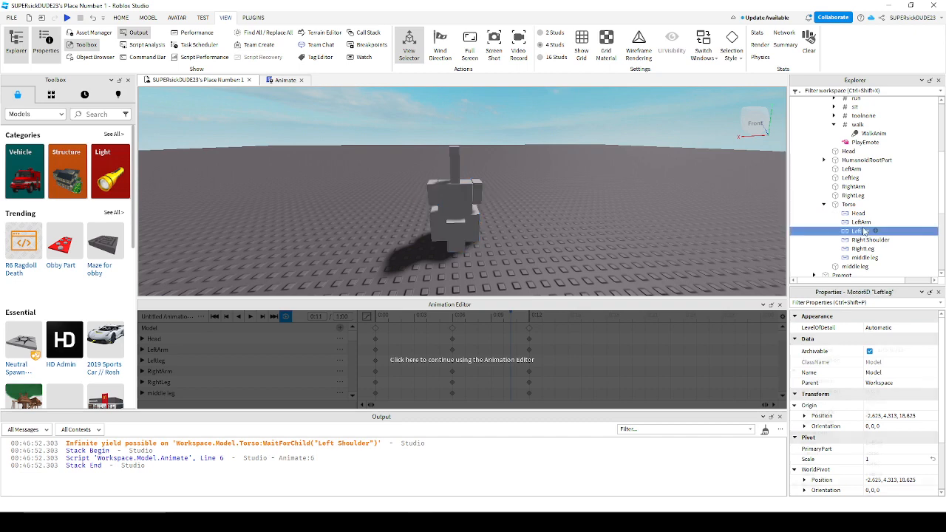
click(861, 222)
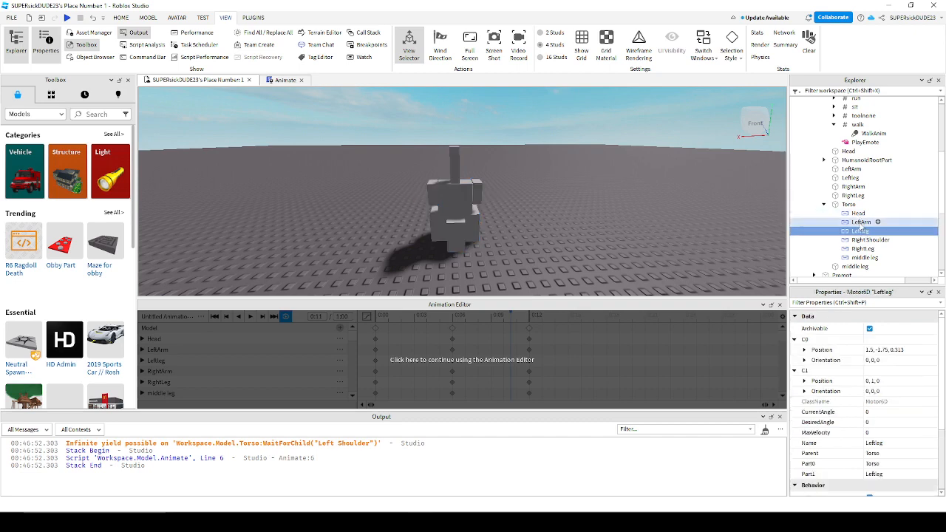
scroll(887, 369, down, 3)
click(880, 378)
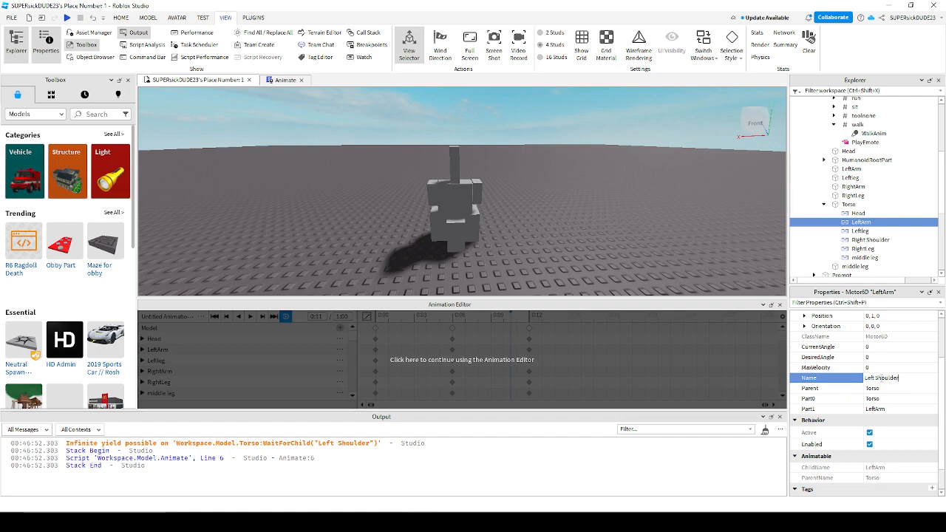
Rename the Torso's Leftleg and RightLeg Motor6Ds to "Left Hip" and "Right Hip"
click(860, 230)
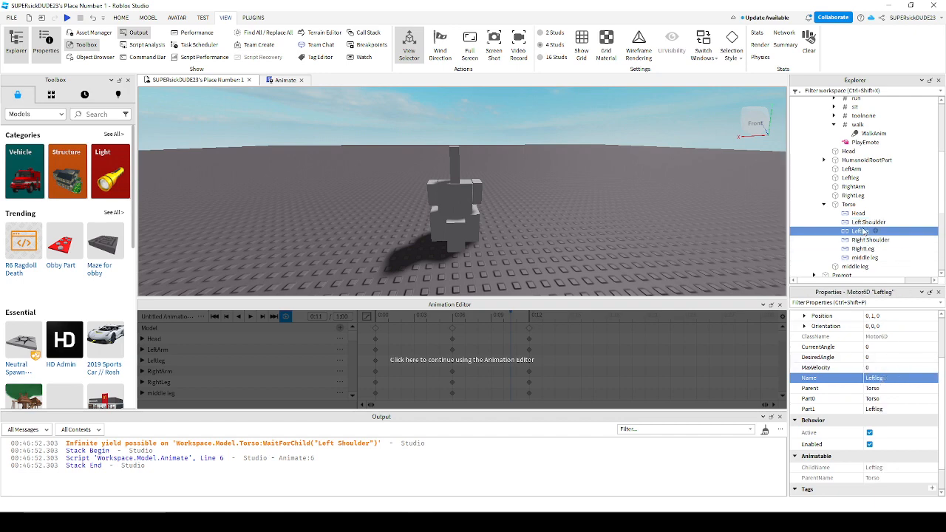
click(891, 378)
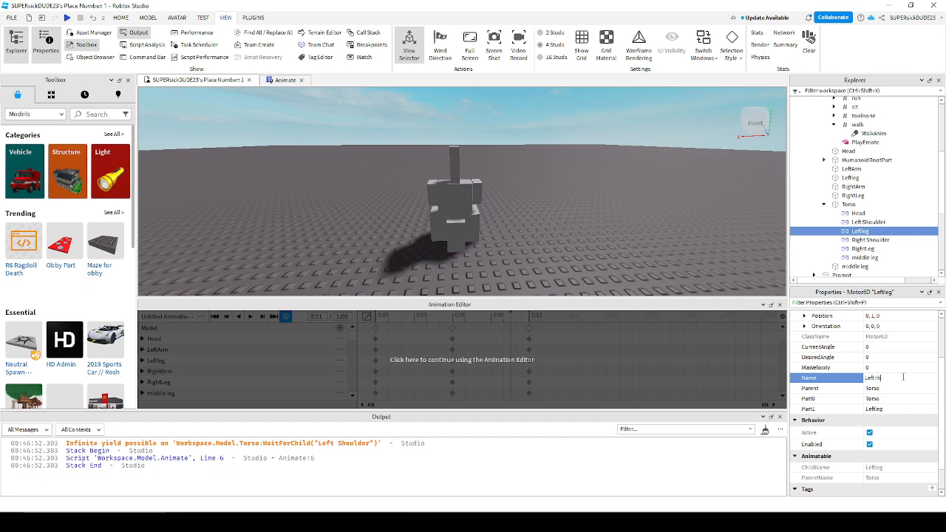
click(861, 240)
click(859, 249)
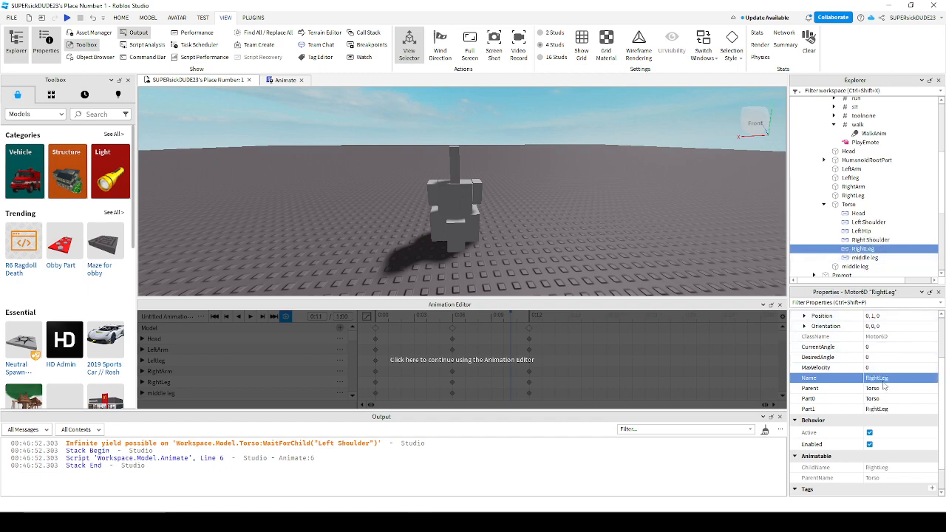
click(890, 379)
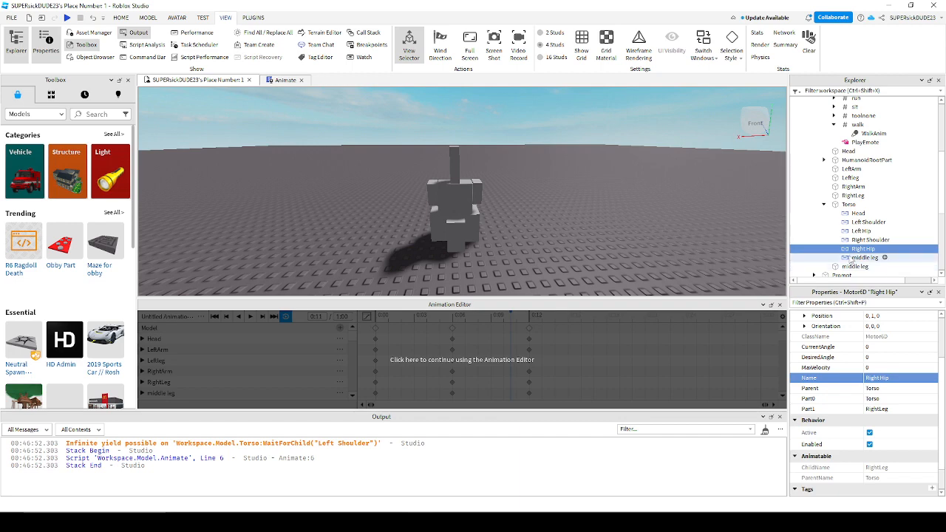
click(540, 266)
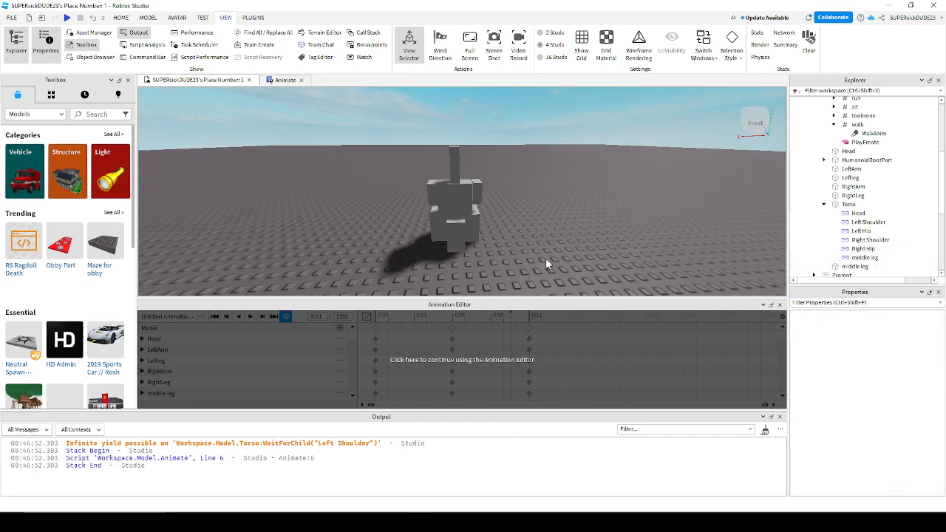
Playtest the place, morph into the custom character and walk around to check its walking animation
click(66, 17)
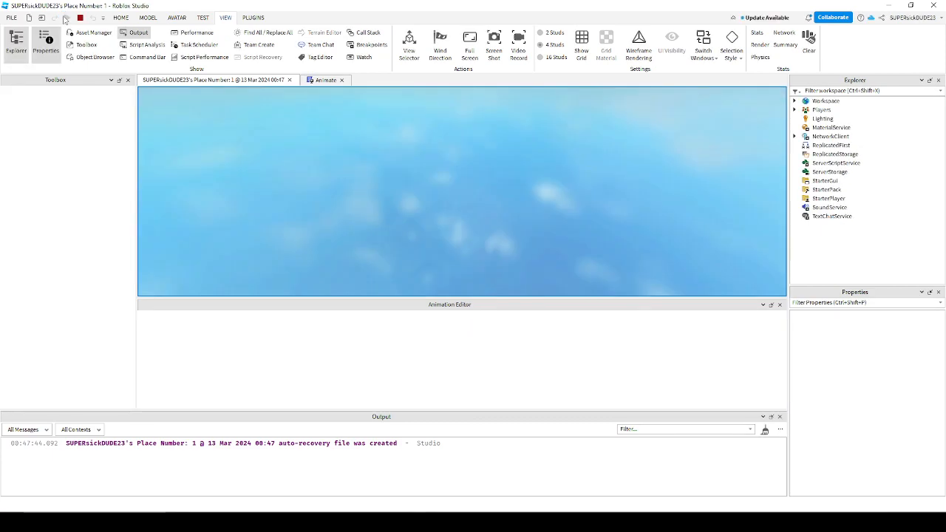
right_drag(667, 274, 668, 276)
key(w)
key(e)
key(s)
key(w)
key(a)
key(s)
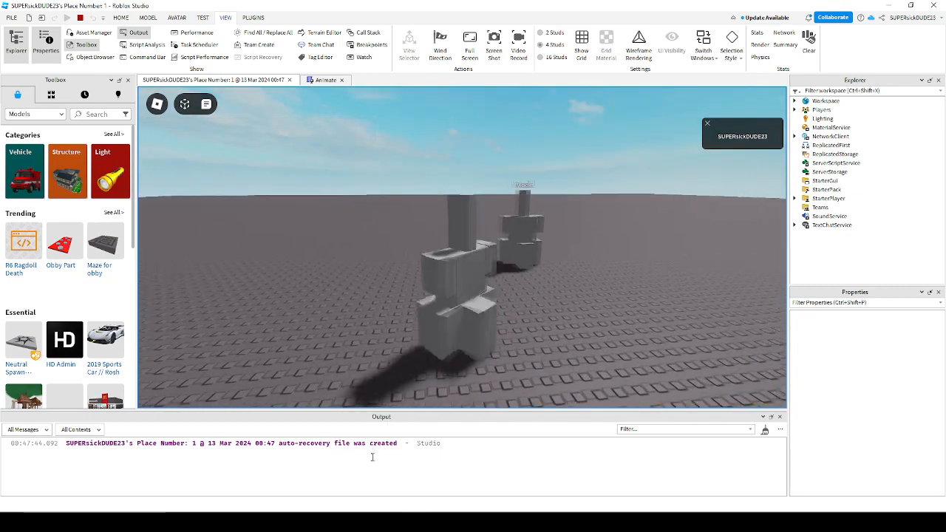
key(d)
key(w)
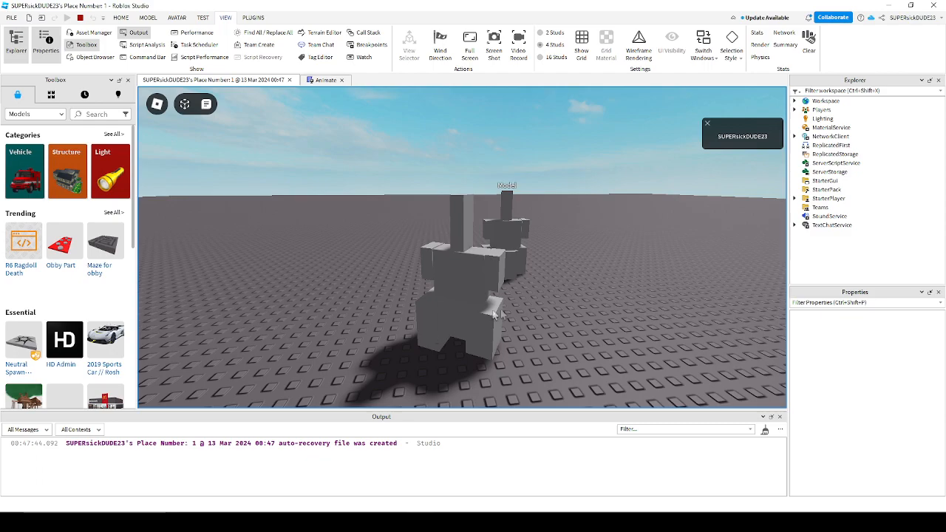
right_drag(494, 313, 504, 307)
key(w)
key(w)
key(d)
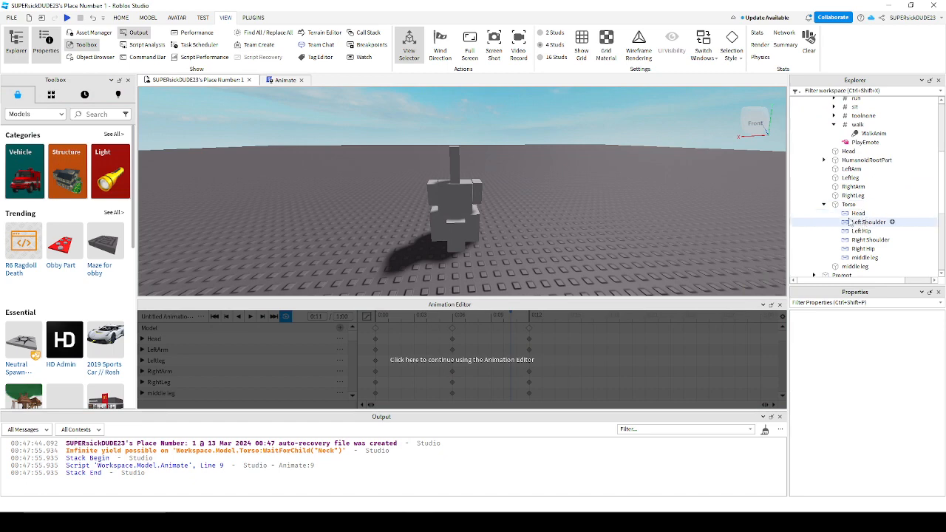
Rename the Head Motor6D inside the Torso to "Neck"
click(858, 214)
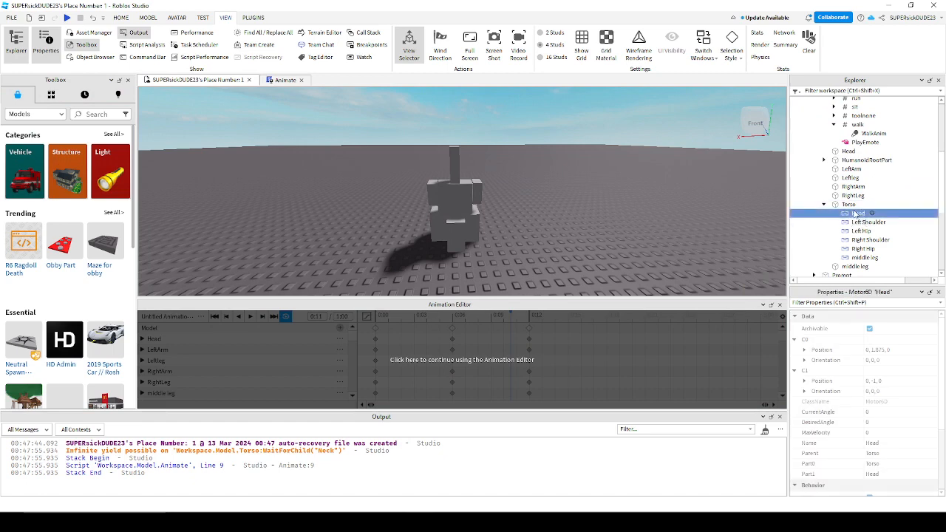
scroll(873, 442, down, 2)
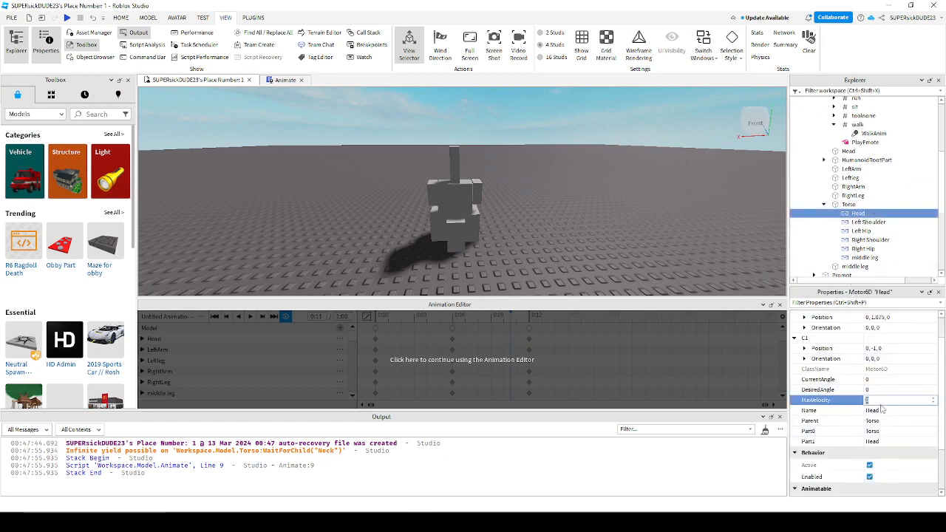
click(876, 410)
text(k)
key(Return)
click(664, 252)
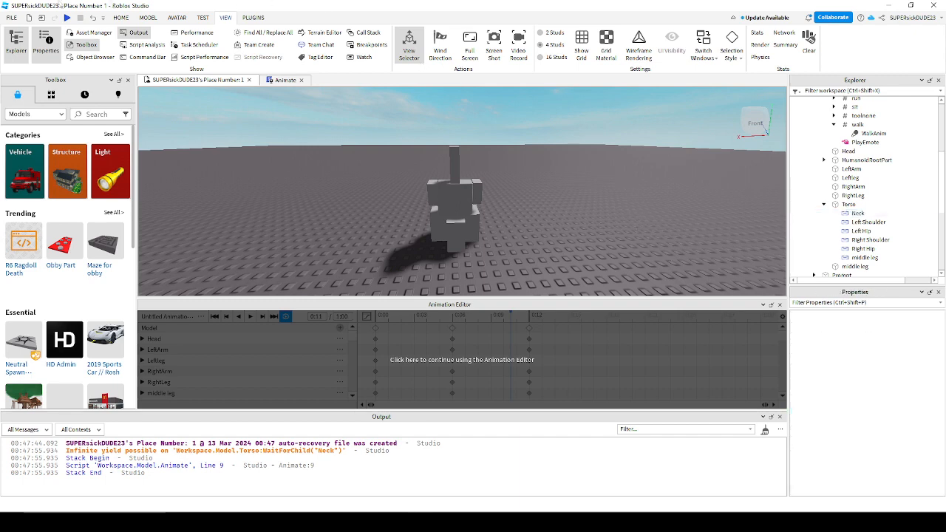
Playtest the place, morph into the custom character and check its walking animation with the renamed neck joint
click(66, 15)
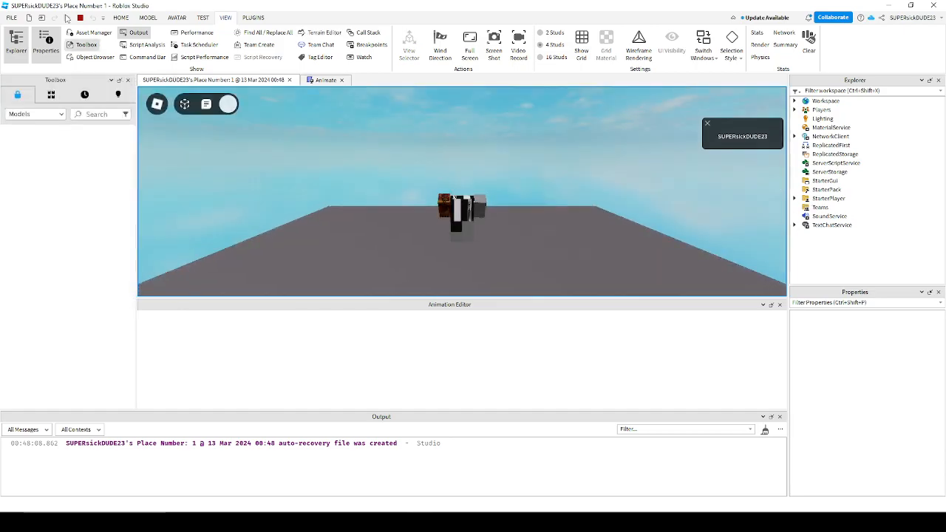
key(w)
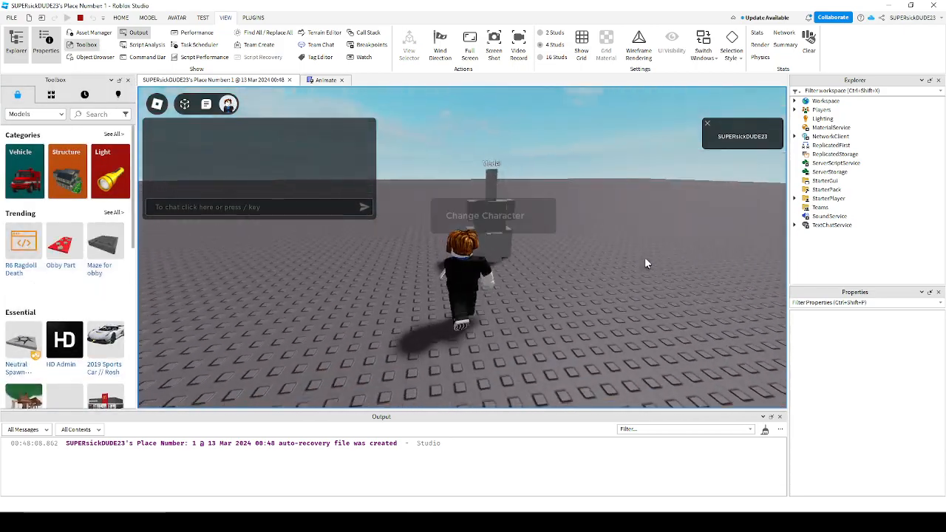
key(e)
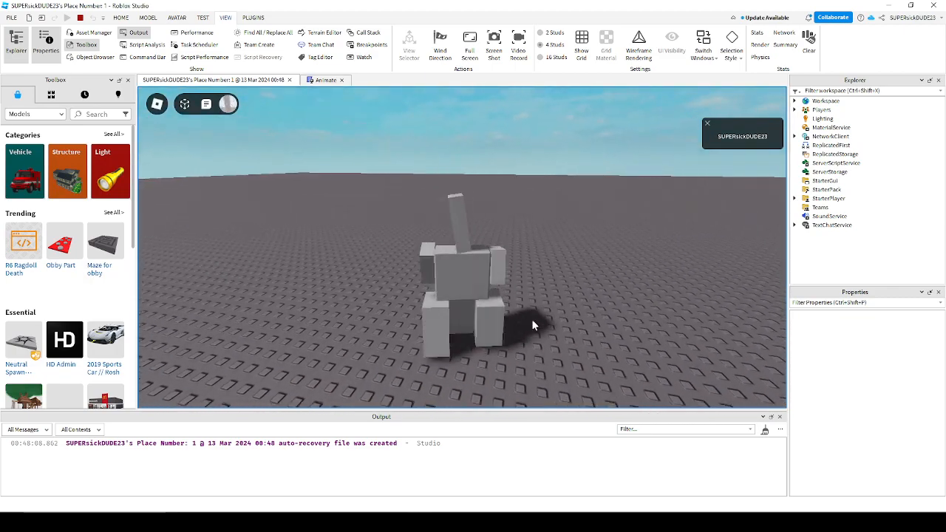
right_drag(531, 318, 526, 310)
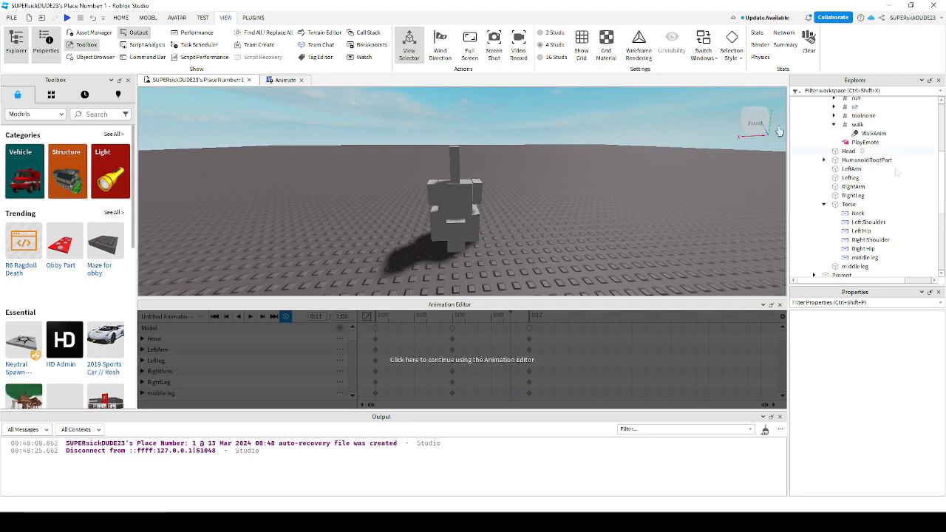
Review the properties of the Torso's Motor6Ds, from the middle leg, hips and shoulders up to the Neck
scroll(862, 238, down, 1)
click(861, 233)
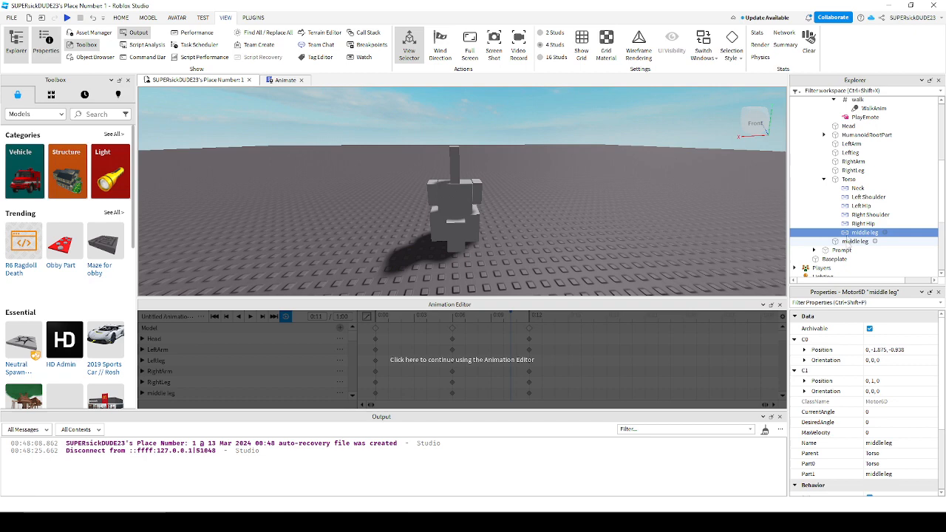
click(863, 224)
click(862, 206)
click(866, 215)
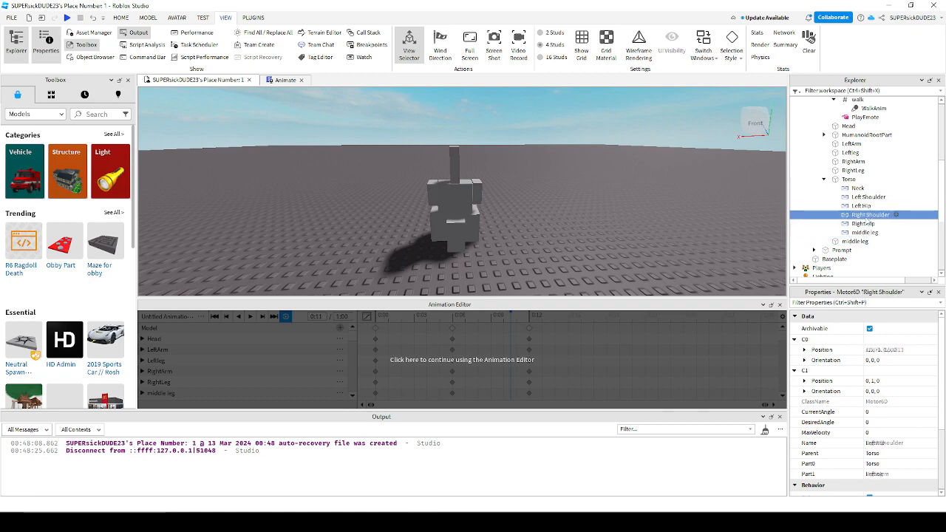
click(863, 197)
click(859, 187)
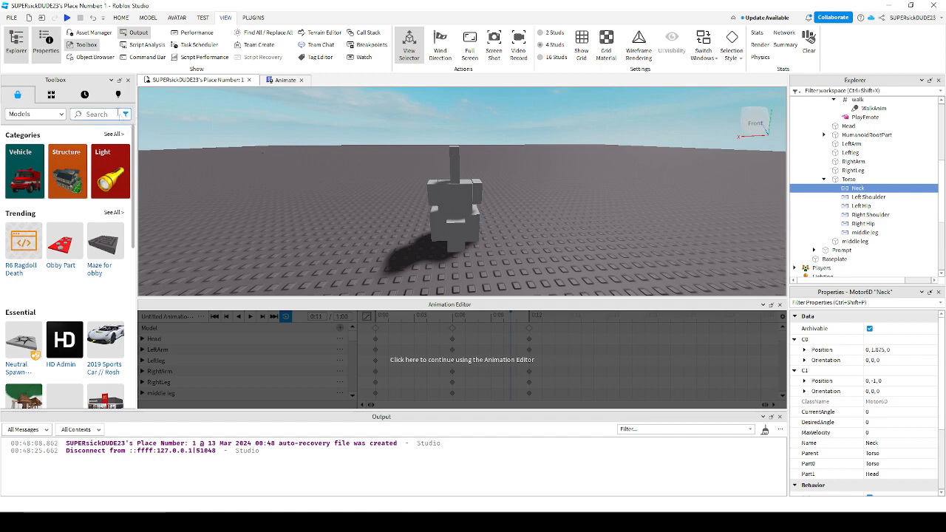
Search the toolbox models for "sword" and insert the Roblox Sword with its scripts into the StarterPack
text(sword)
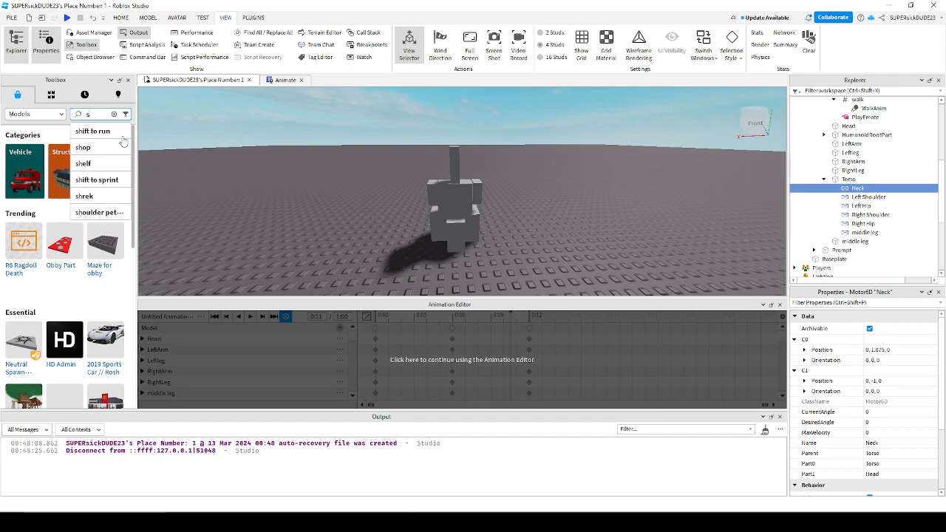
key(Return)
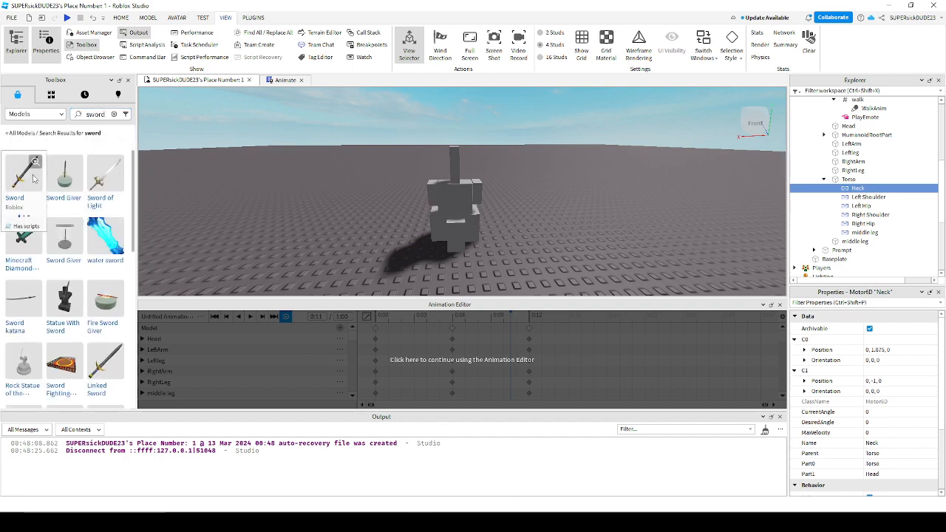
click(23, 178)
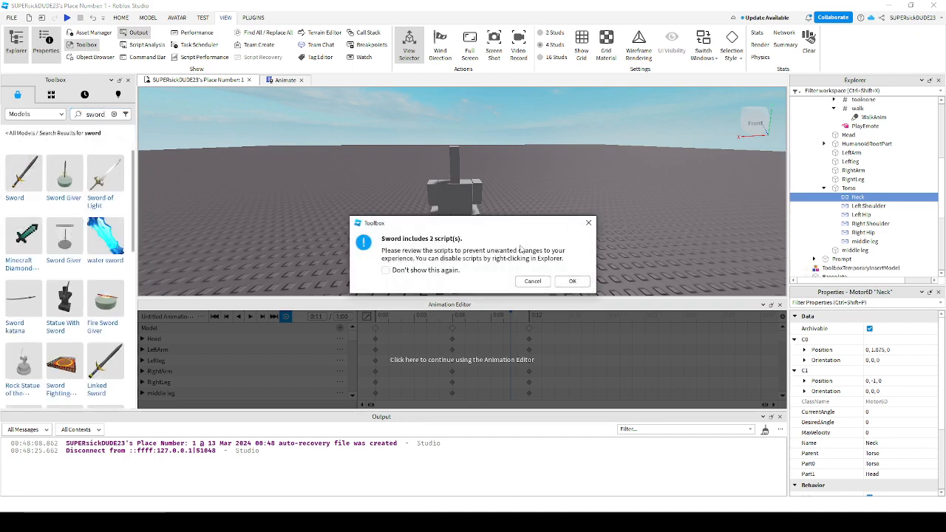
click(572, 282)
click(470, 271)
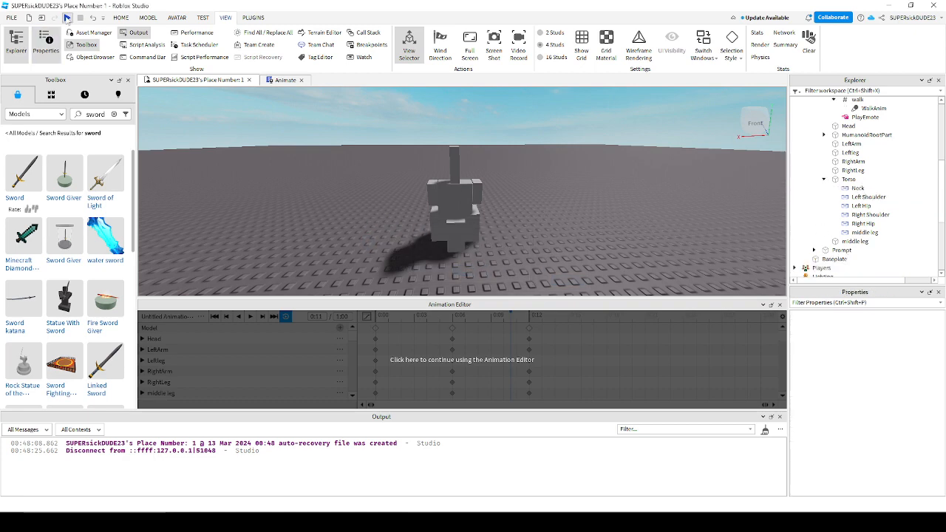
Playtest the place, morph into the custom character and try to equip the sword, and end the test
click(66, 17)
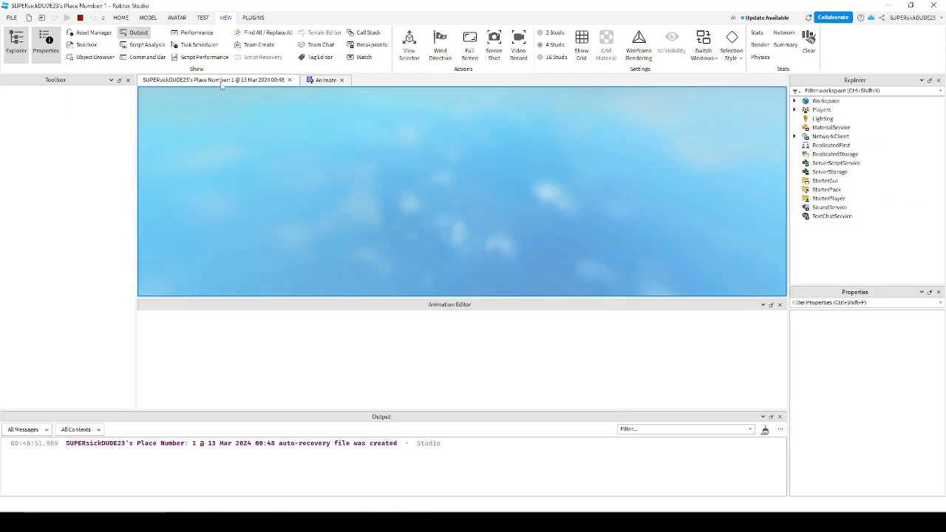
key(w)
right_drag(484, 185, 484, 184)
key(e)
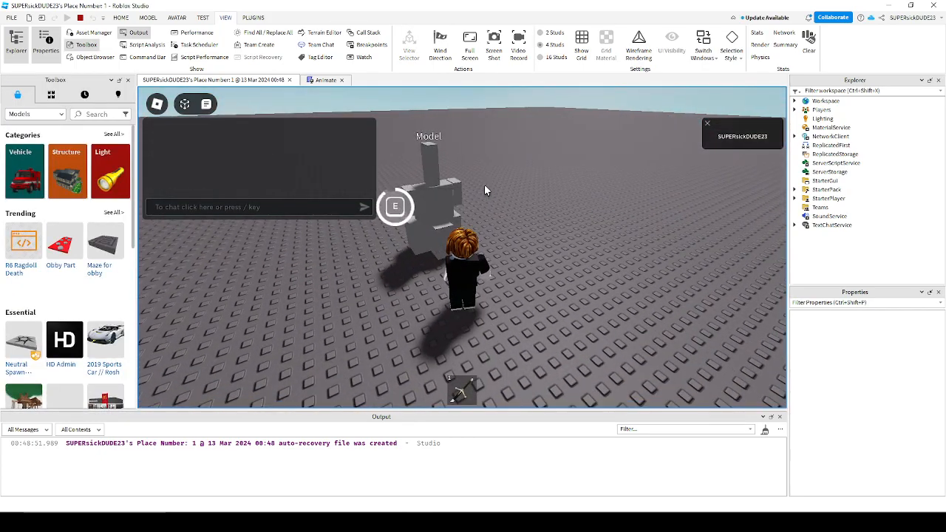
key(1)
key(1)
key(1)
right_drag(484, 185, 484, 185)
key(1)
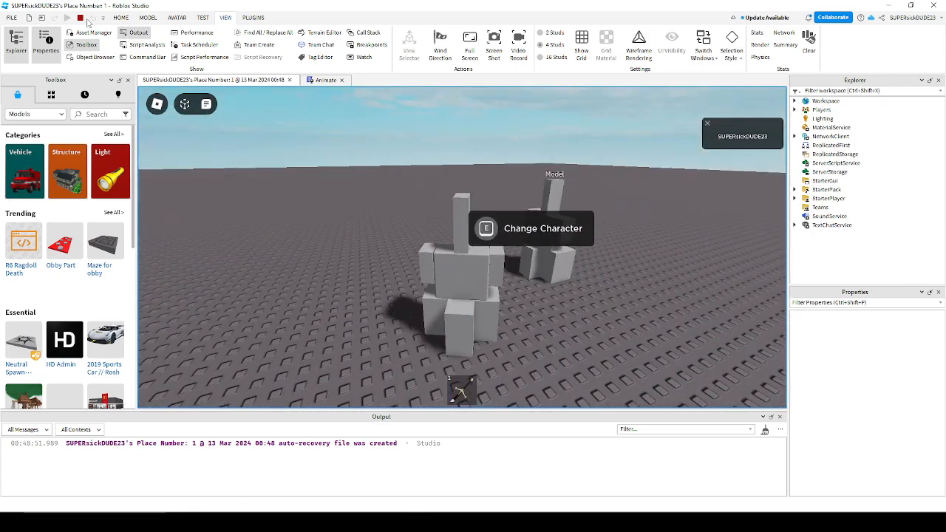
key(shift+F5)
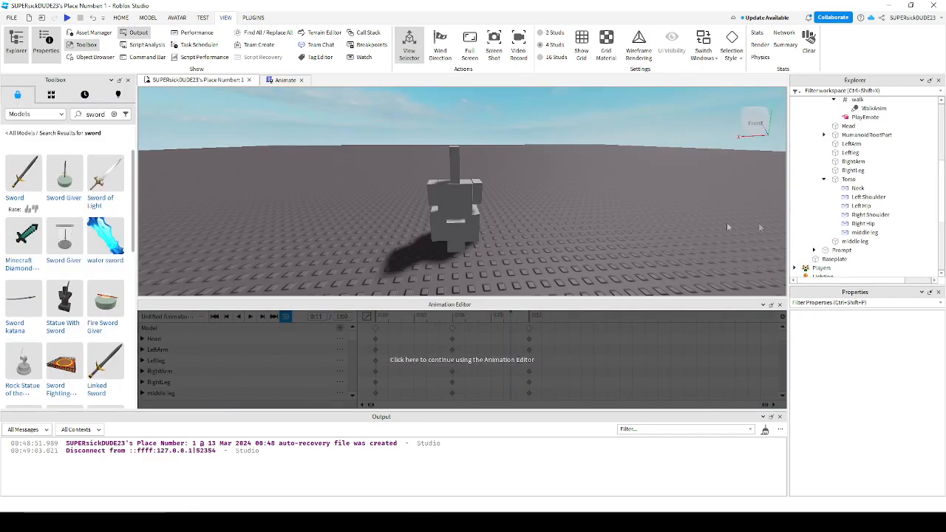
Rename the custom model's RightArm part to "Right Arm"
click(853, 161)
click(619, 201)
double_click(155, 16)
click(148, 17)
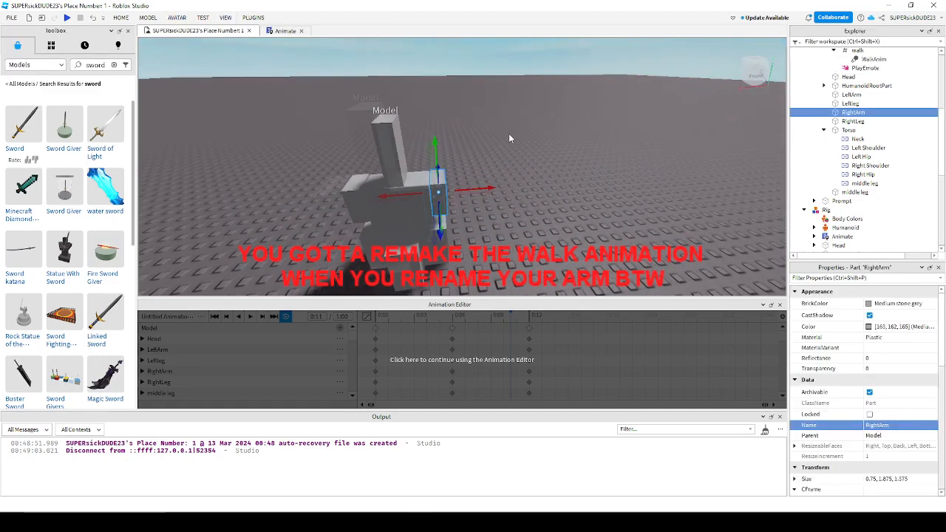
right_drag(508, 138, 487, 138)
click(876, 425)
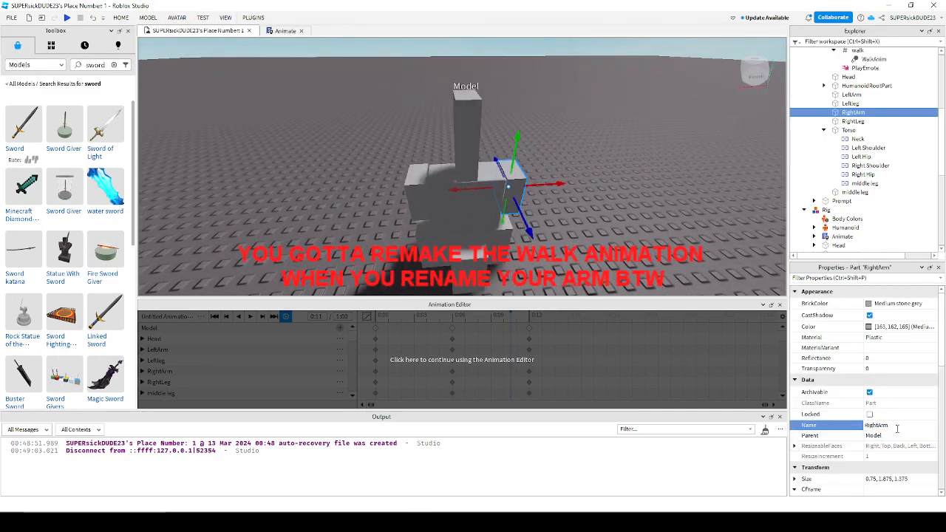
click(557, 70)
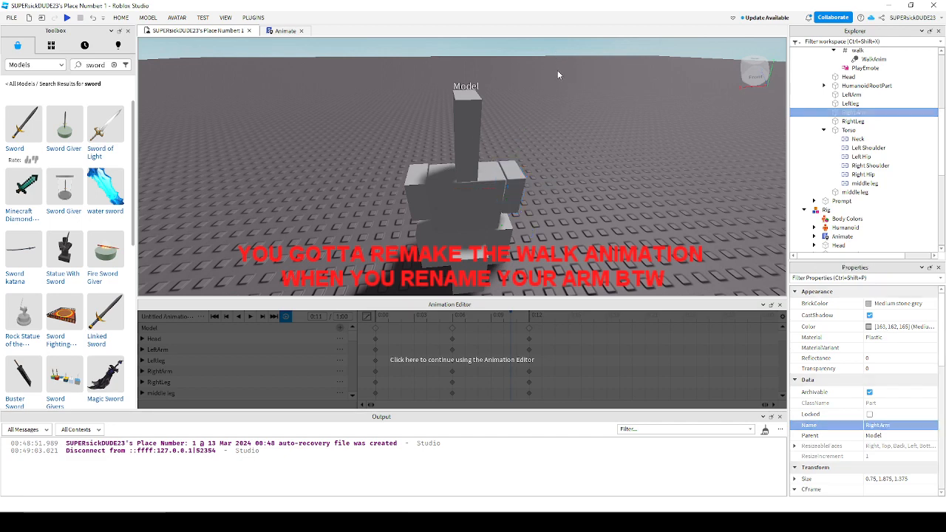
Playtest the morph with the sword equipped, swing it several times while viewing the arm, and end the test
click(68, 18)
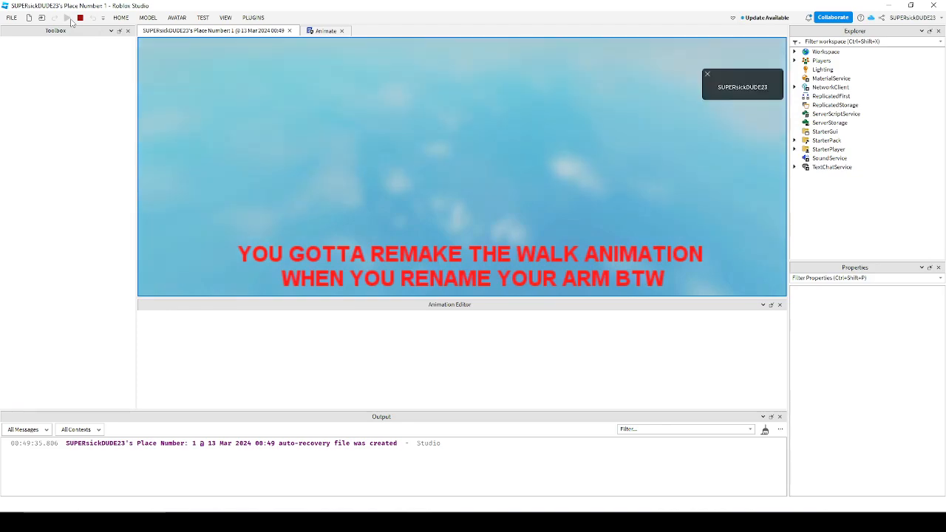
key(w)
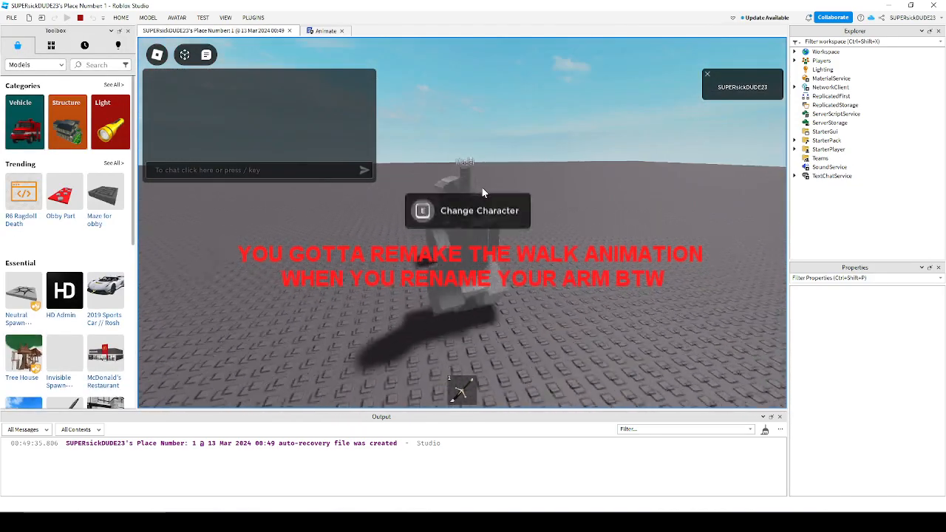
key(1)
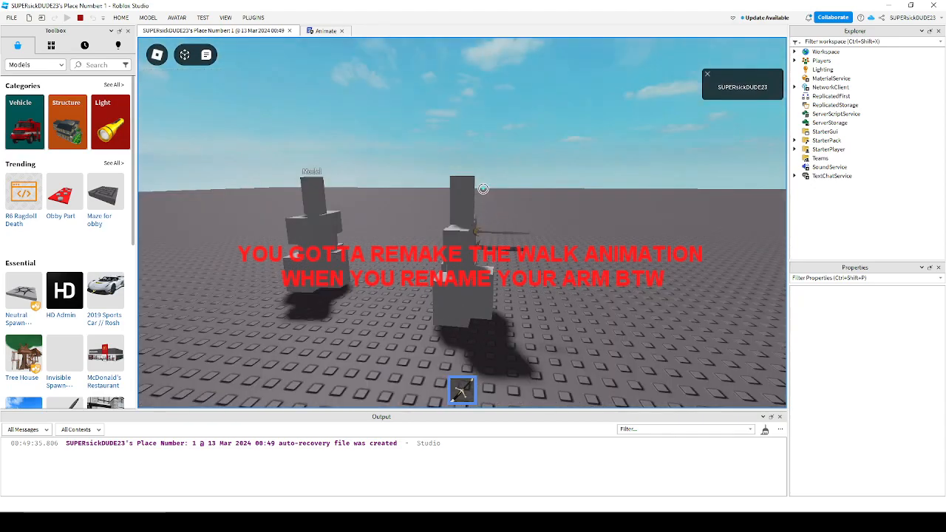
right_drag(483, 189, 480, 189)
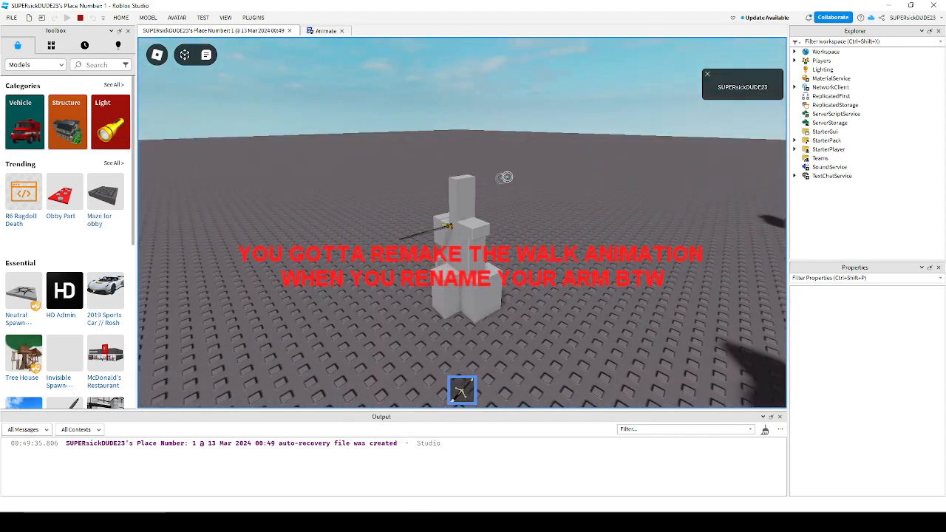
right_drag(513, 177, 512, 177)
click(511, 176)
scroll(512, 176, up, 2)
click(512, 176)
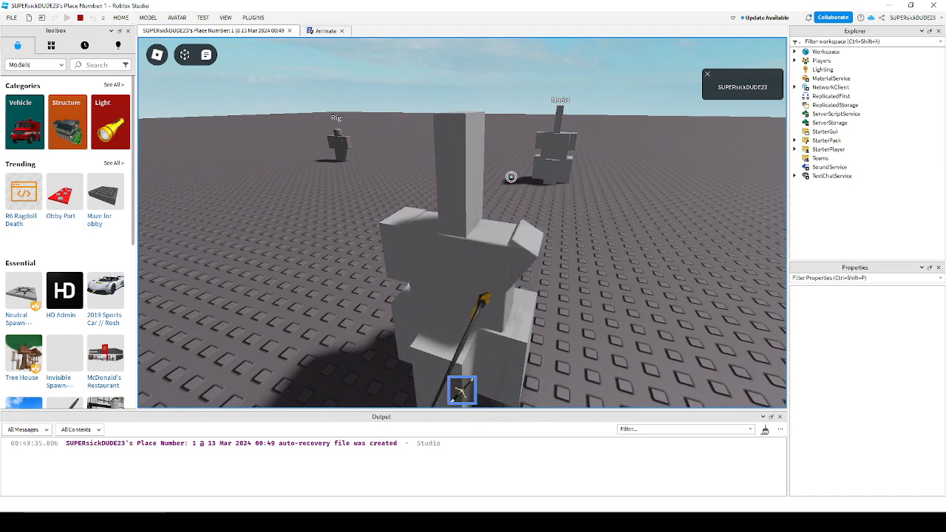
click(510, 176)
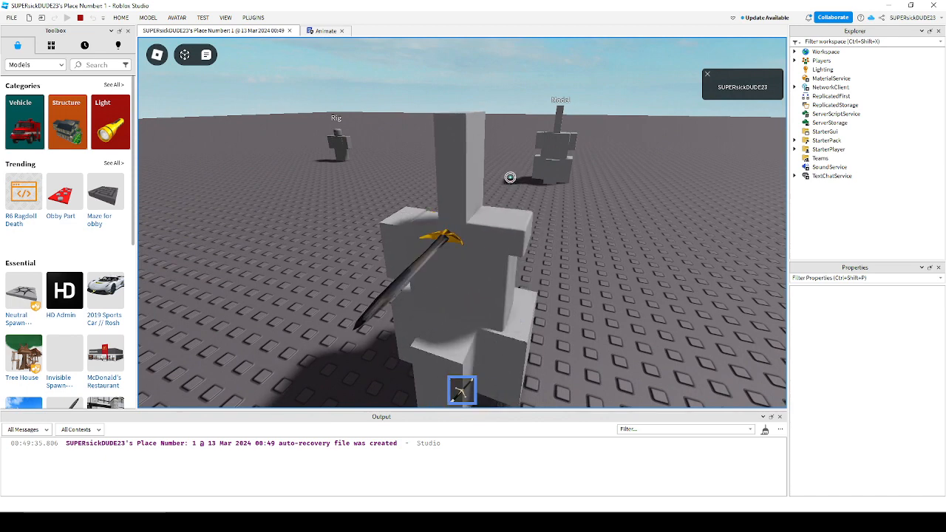
click(511, 178)
click(512, 177)
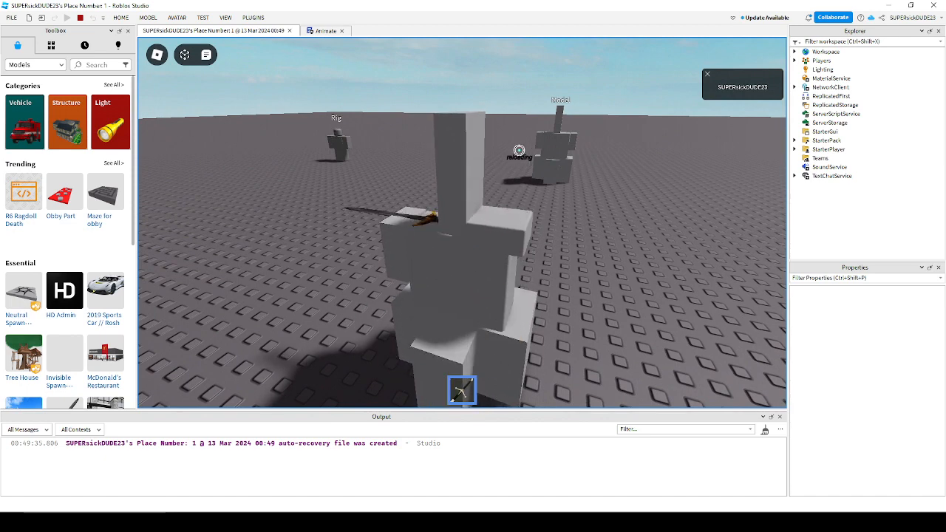
click(80, 19)
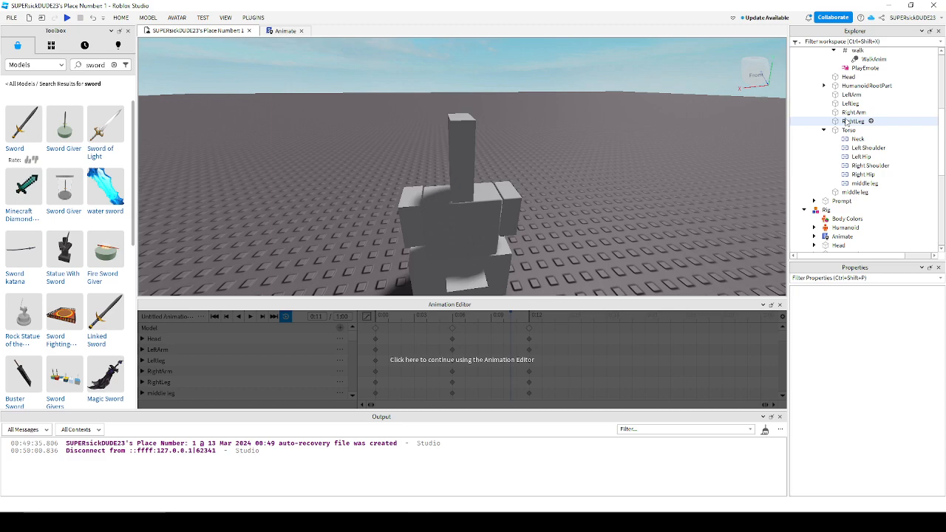
scroll(831, 120, up, 3)
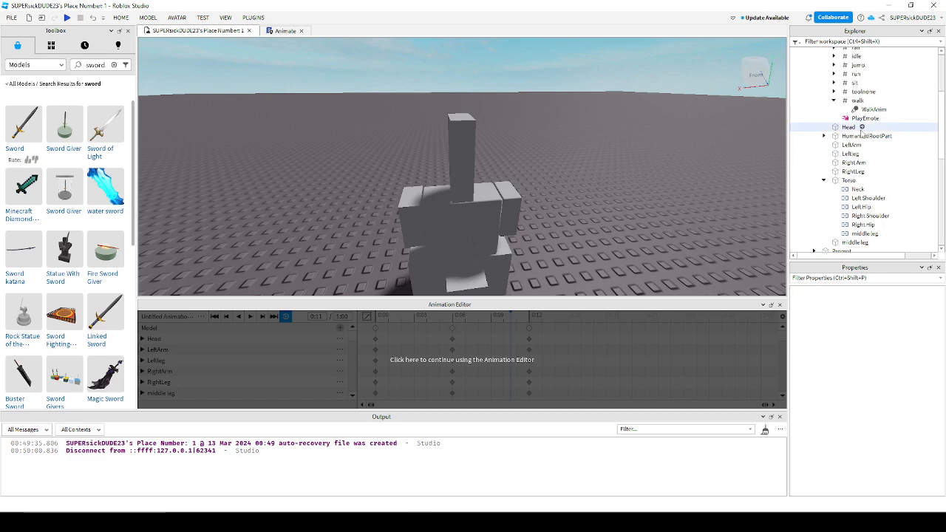
right_drag(586, 104, 582, 168)
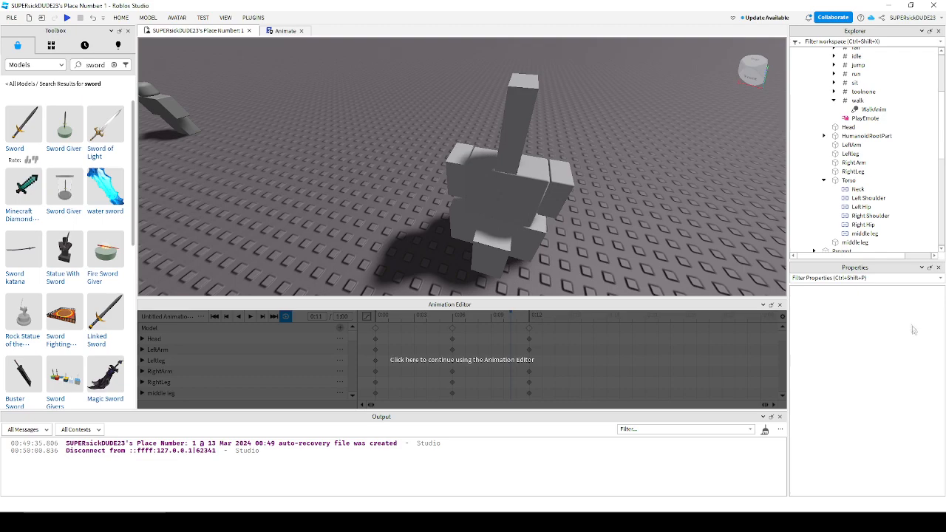
right_drag(573, 199, 567, 202)
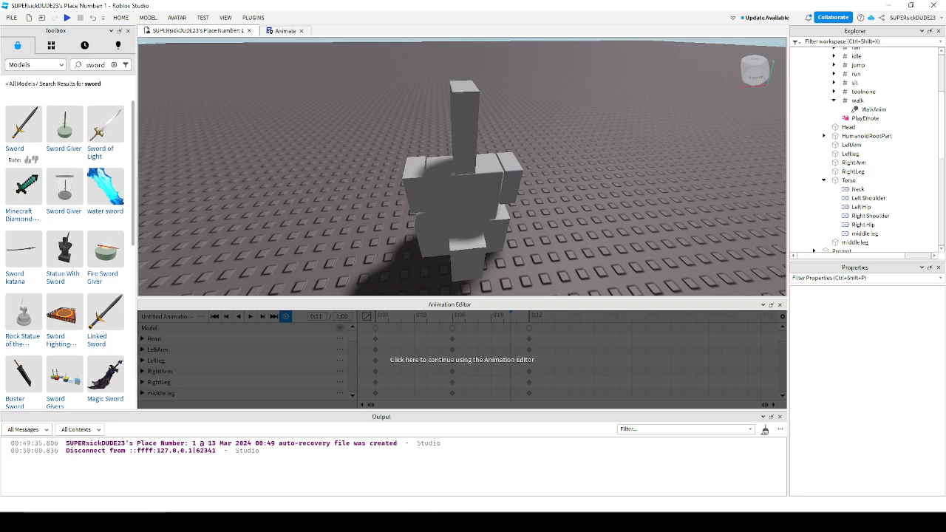